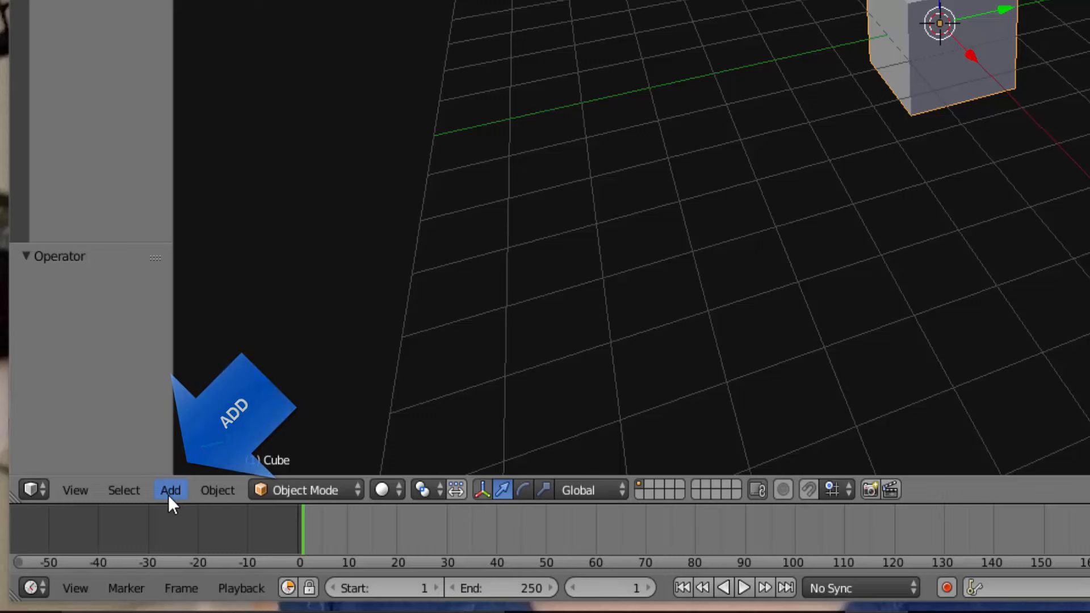
{"action": "left_click", "coordinate": [165, 491]}
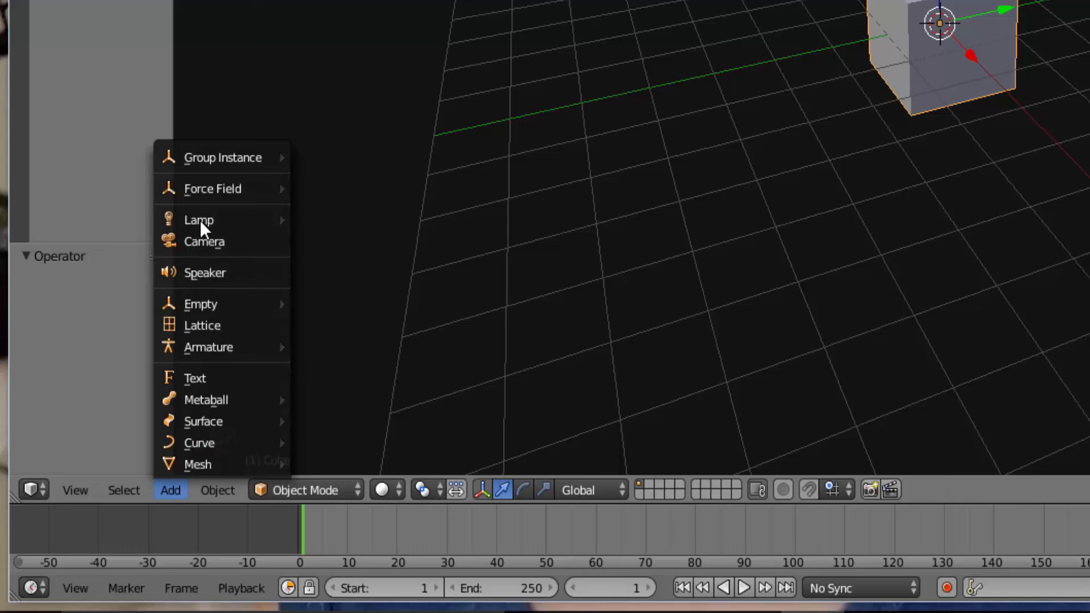
{"action": "mouse_move", "coordinate": [227, 185]}
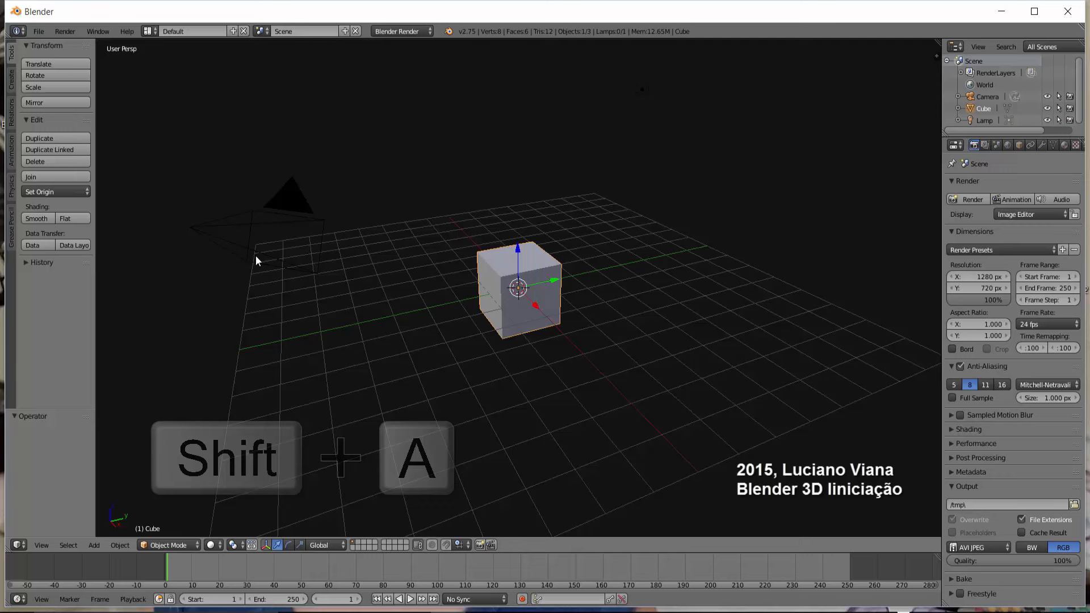
{"action": "key", "text": "shift+a"}
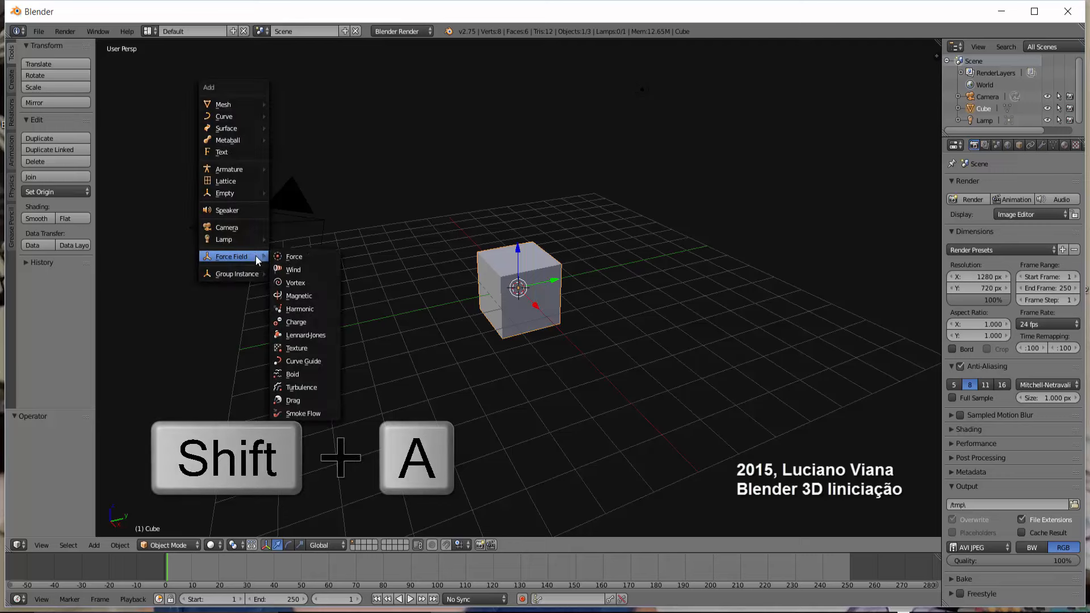
{"action": "mouse_move", "coordinate": [244, 169]}
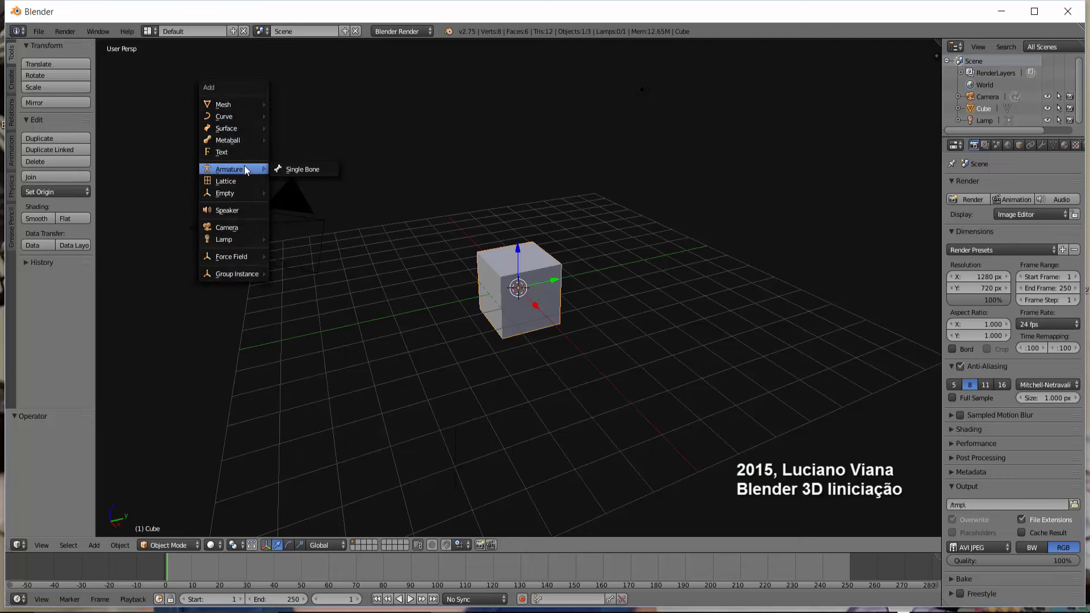
{"action": "mouse_move", "coordinate": [235, 259]}
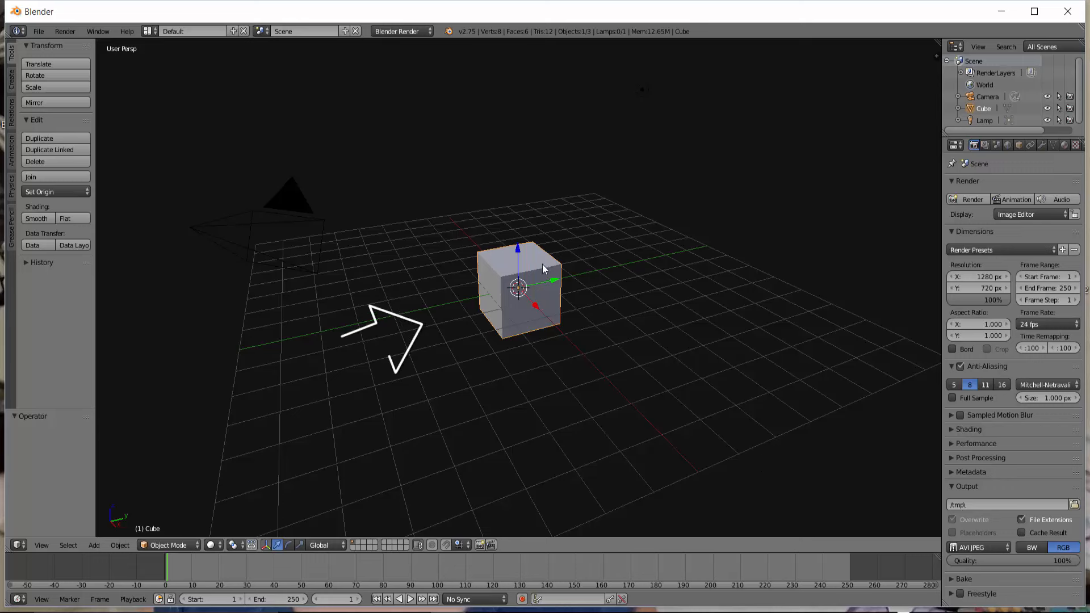
Delete the default cube and add a mesh cylinder in its place
{"action": "key", "text": "x"}
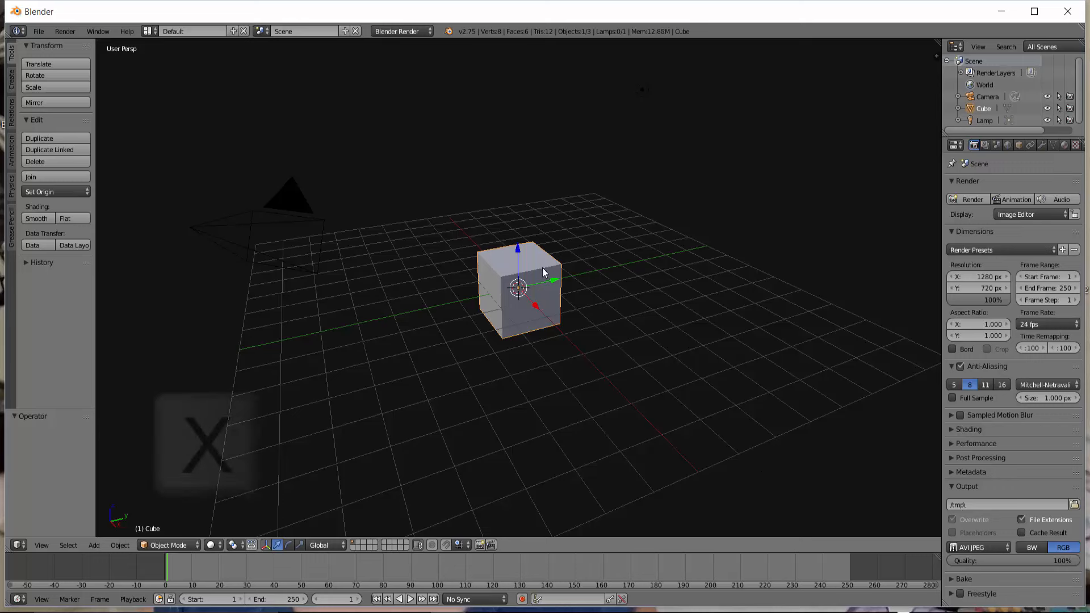
{"action": "left_click", "coordinate": [542, 271]}
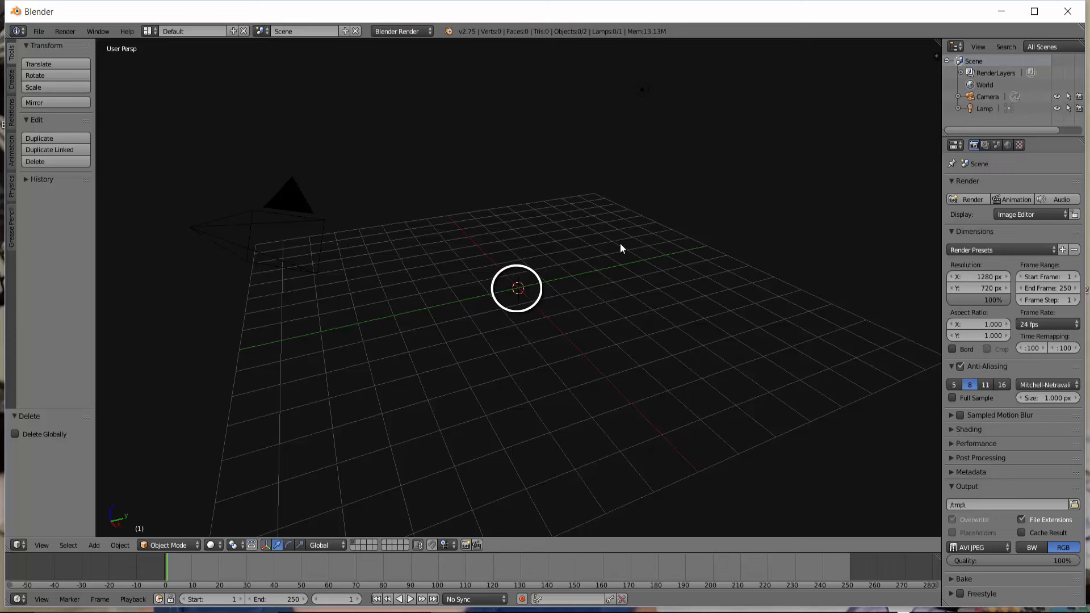
{"action": "key", "text": "shift+a"}
{"action": "mouse_move", "coordinate": [622, 193]}
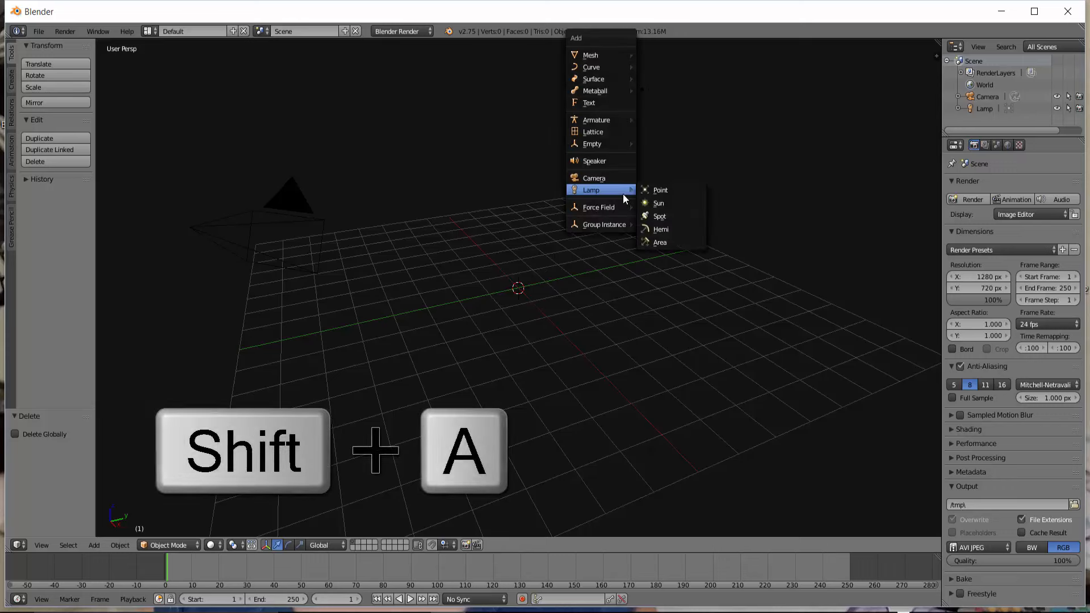
{"action": "mouse_move", "coordinate": [597, 57]}
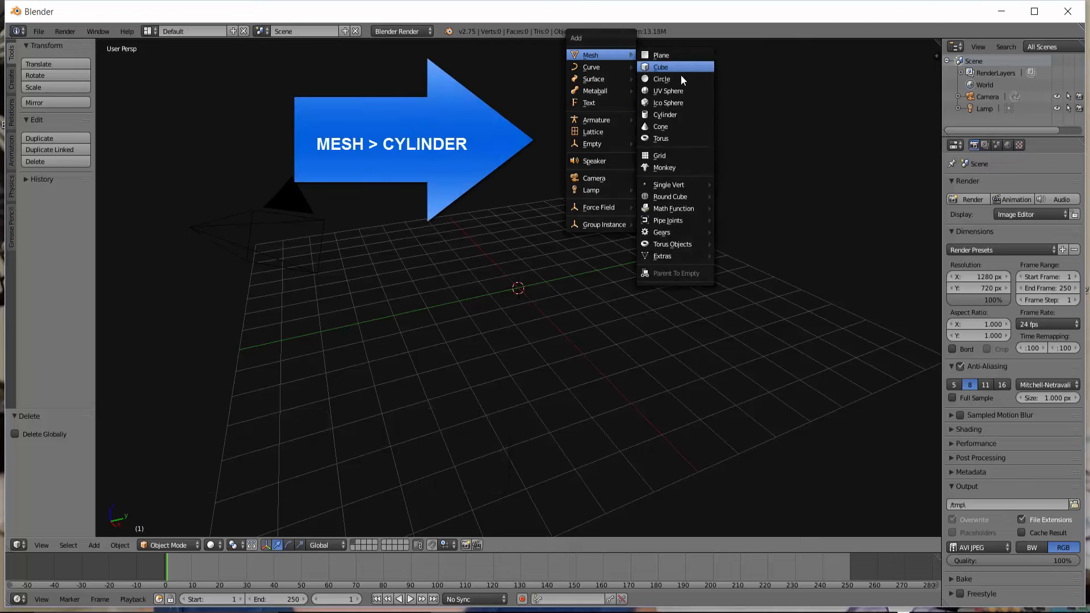
{"action": "left_click", "coordinate": [675, 113]}
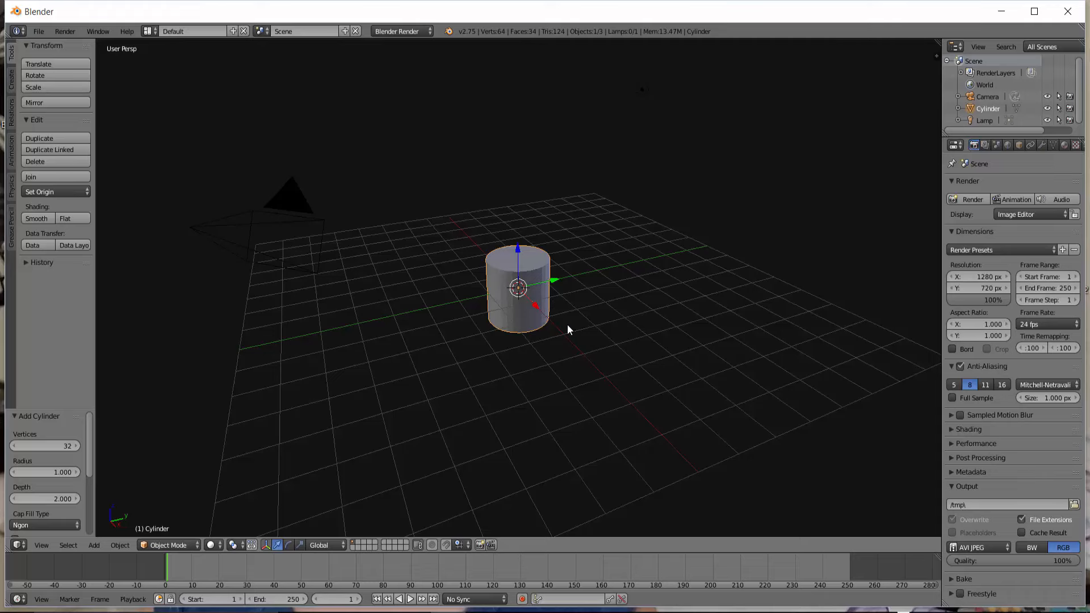
In Edit Mode, select the cylinder's top edge loop and scale it down to about 0.186 to form a cone
{"action": "scroll", "coordinate": [572, 342], "scroll_direction": "up", "scroll_amount": 6}
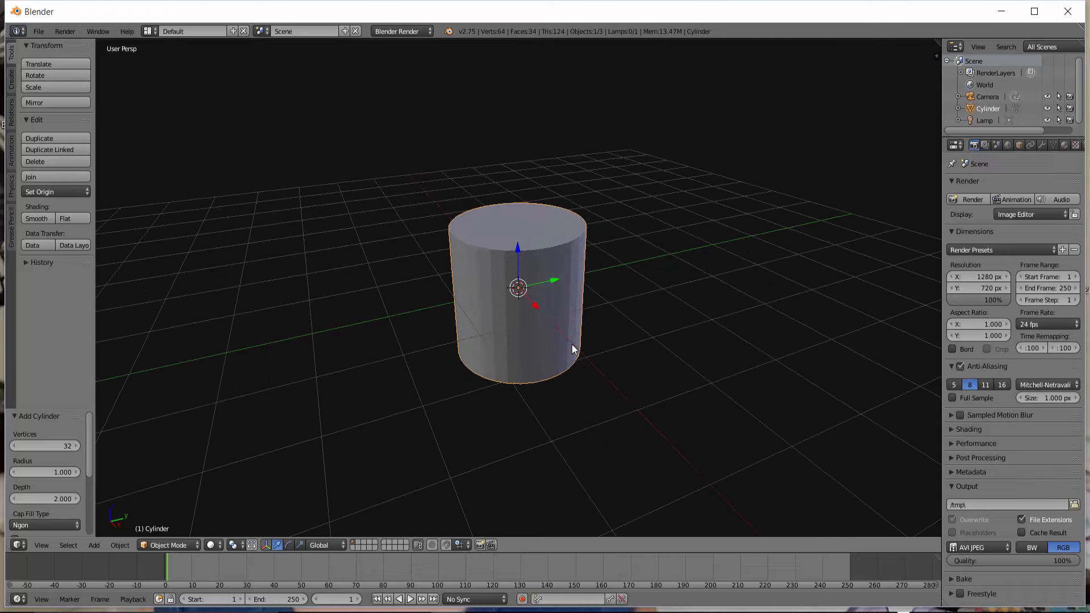
{"action": "scroll", "coordinate": [585, 381], "scroll_direction": "up", "scroll_amount": 3}
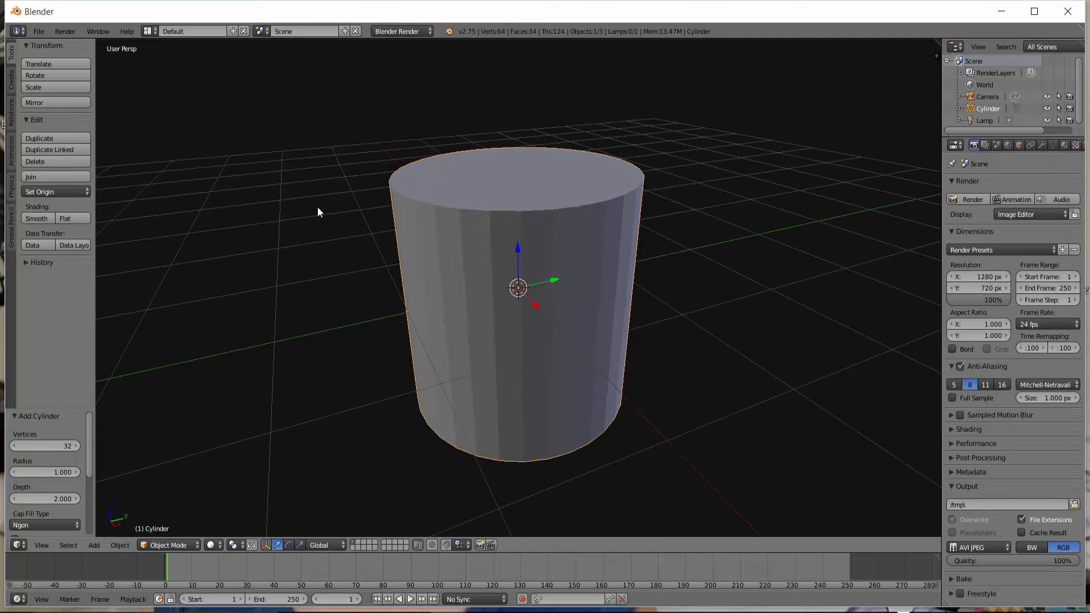
{"action": "left_click", "coordinate": [196, 545]}
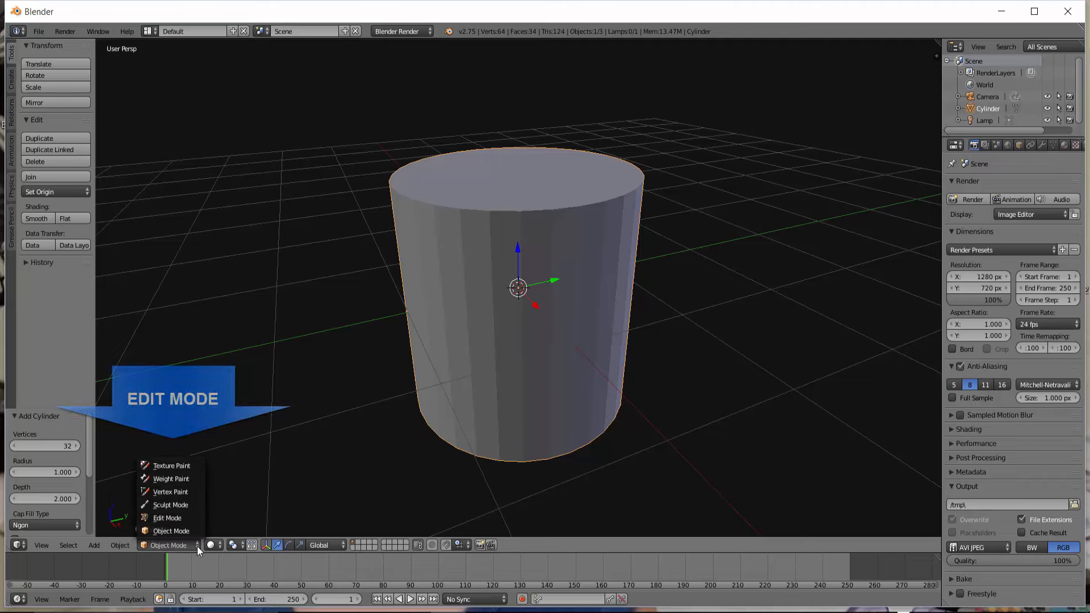
{"action": "left_click", "coordinate": [190, 517]}
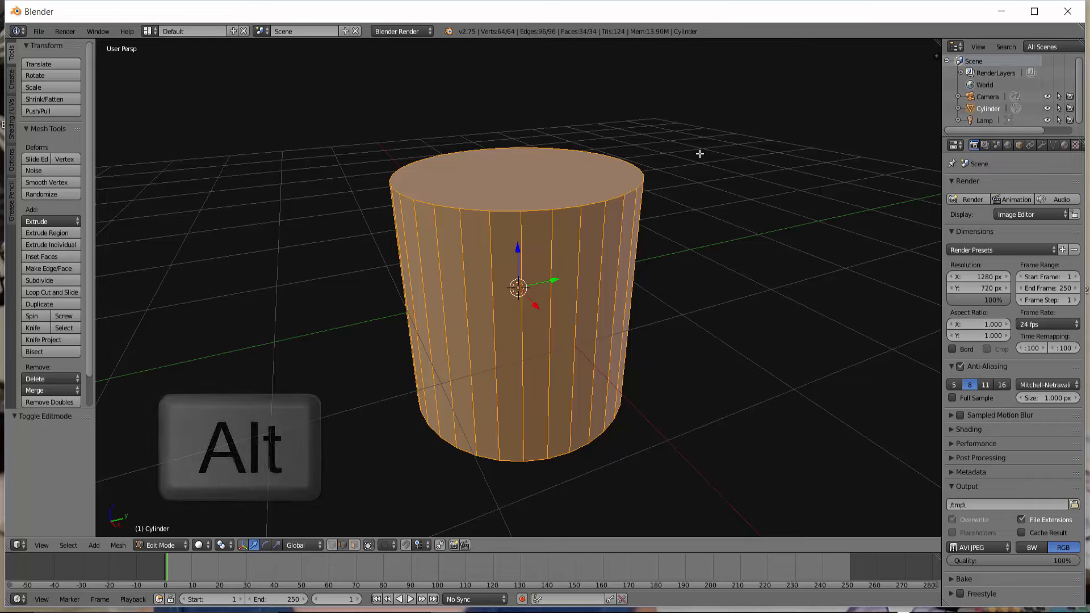
{"action": "right_click", "coordinate": [567, 208], "text": "alt"}
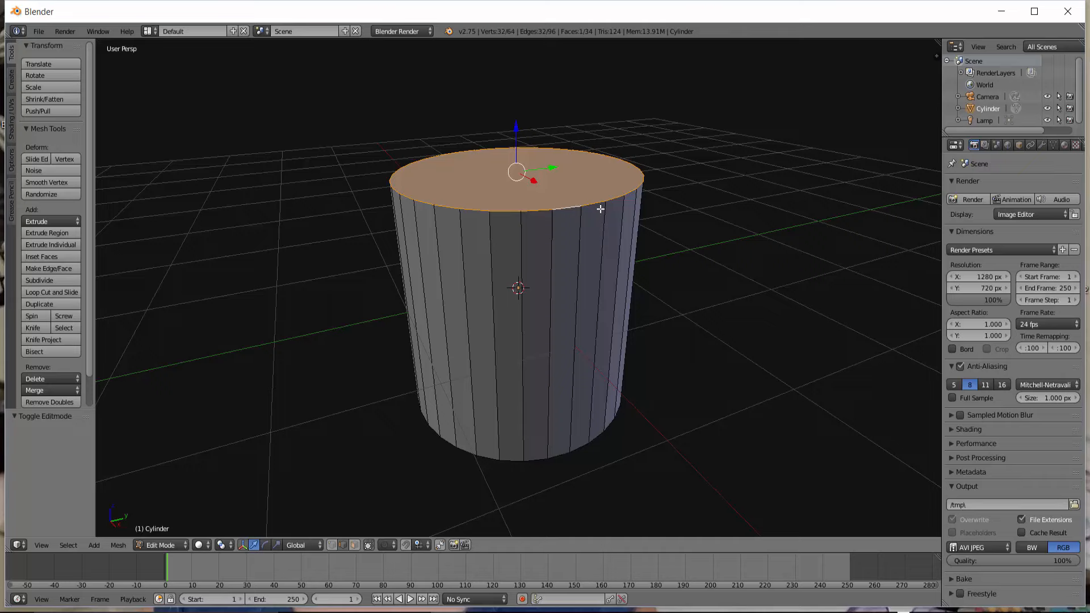
{"action": "key", "text": "s"}
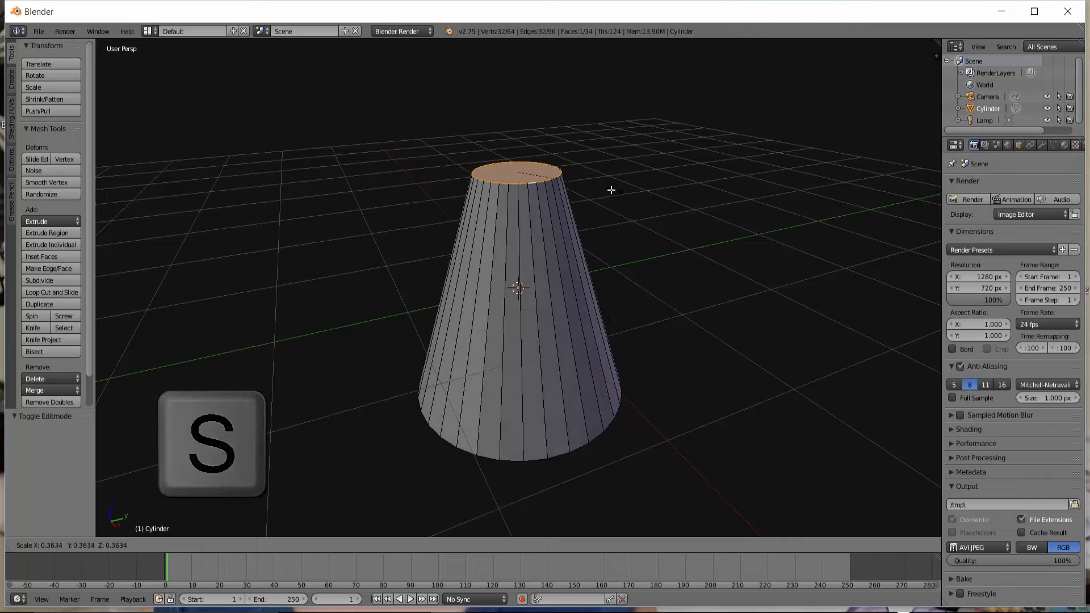
{"action": "left_click", "coordinate": [571, 181]}
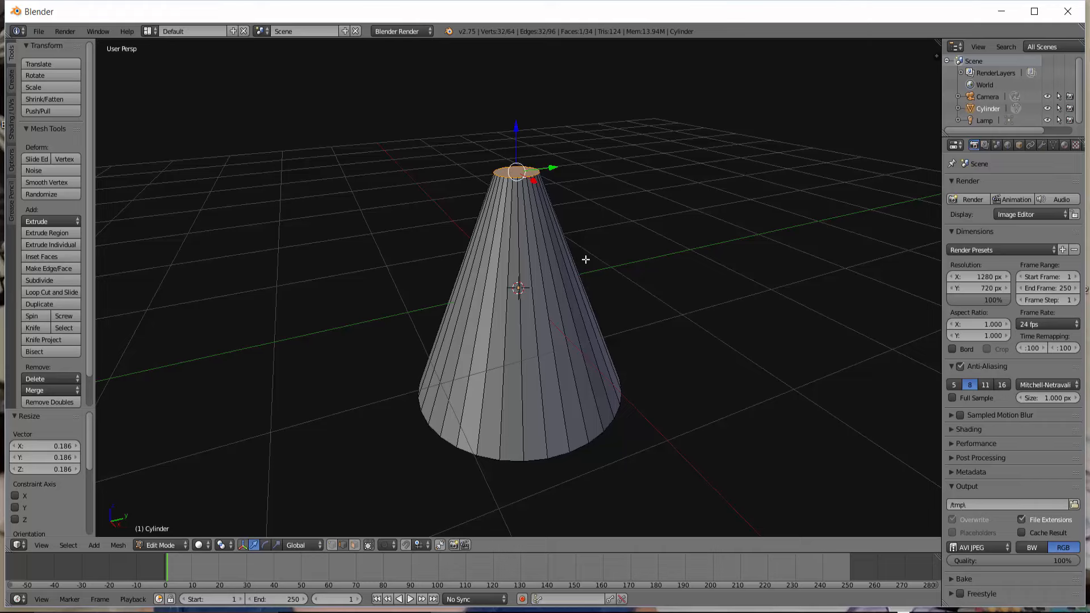
In face selection mode, select the cone's bottom face and extrude it straight down by about 1.16 units
{"action": "scroll", "coordinate": [586, 259], "scroll_direction": "down", "scroll_amount": 5}
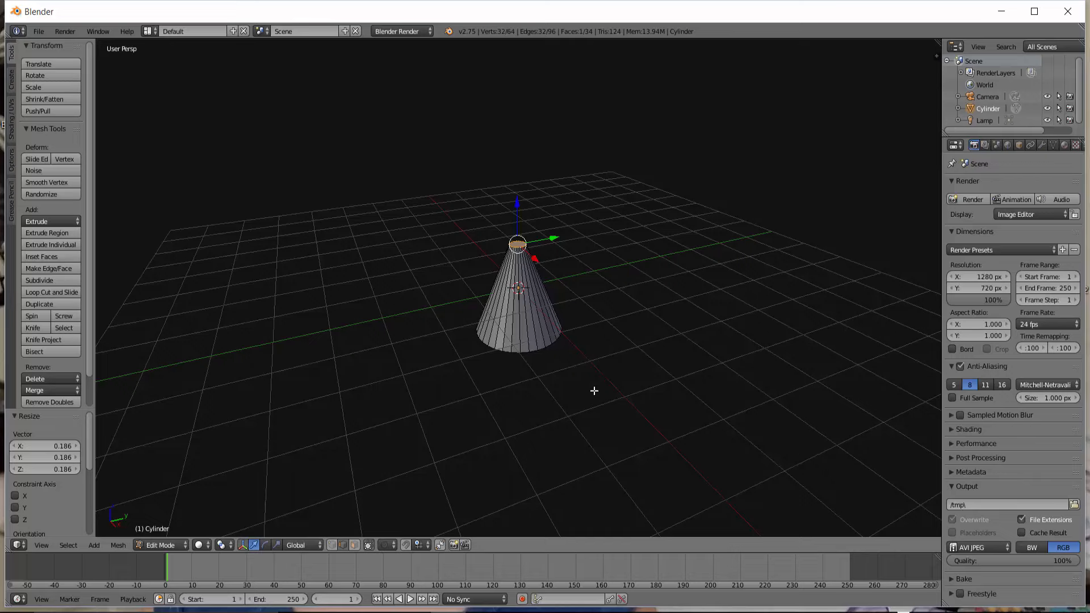
{"action": "middle_click_drag", "start_coordinate": [594, 389], "coordinate": [544, 336]}
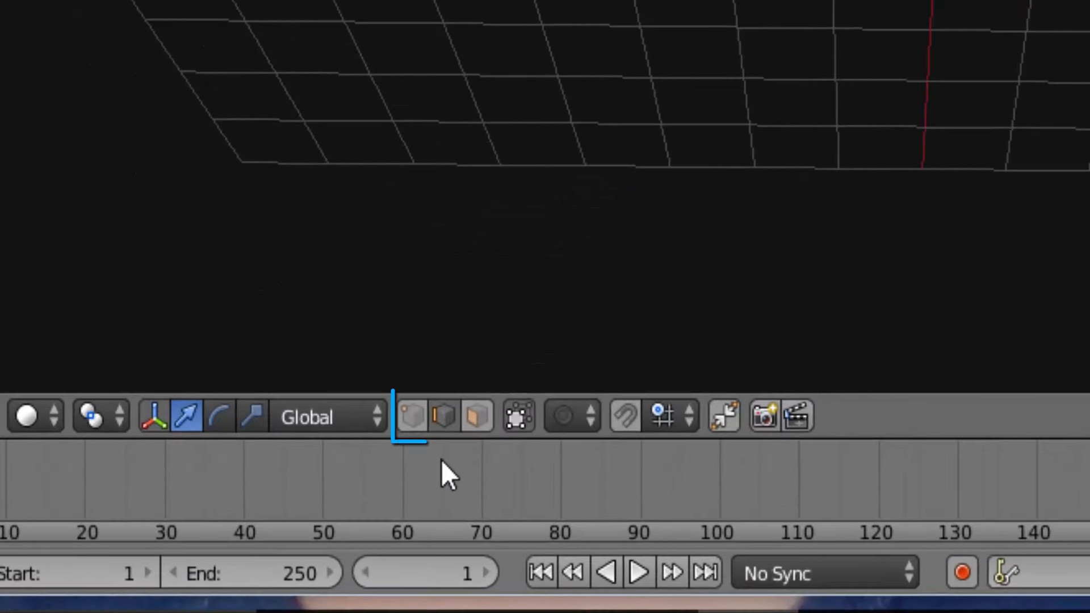
{"action": "left_click", "coordinate": [471, 425]}
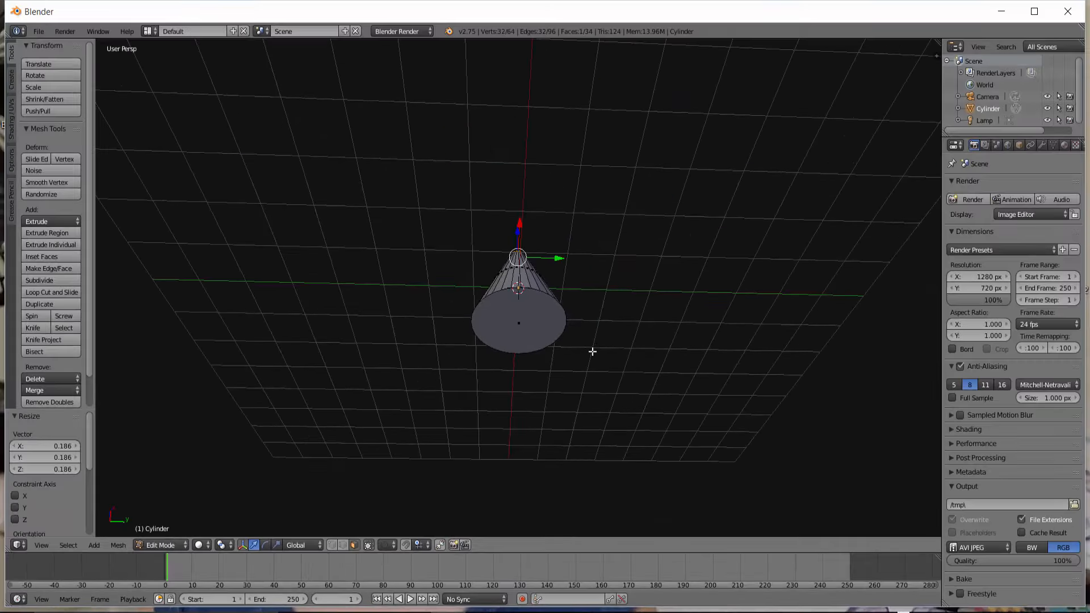
{"action": "right_click", "coordinate": [521, 323]}
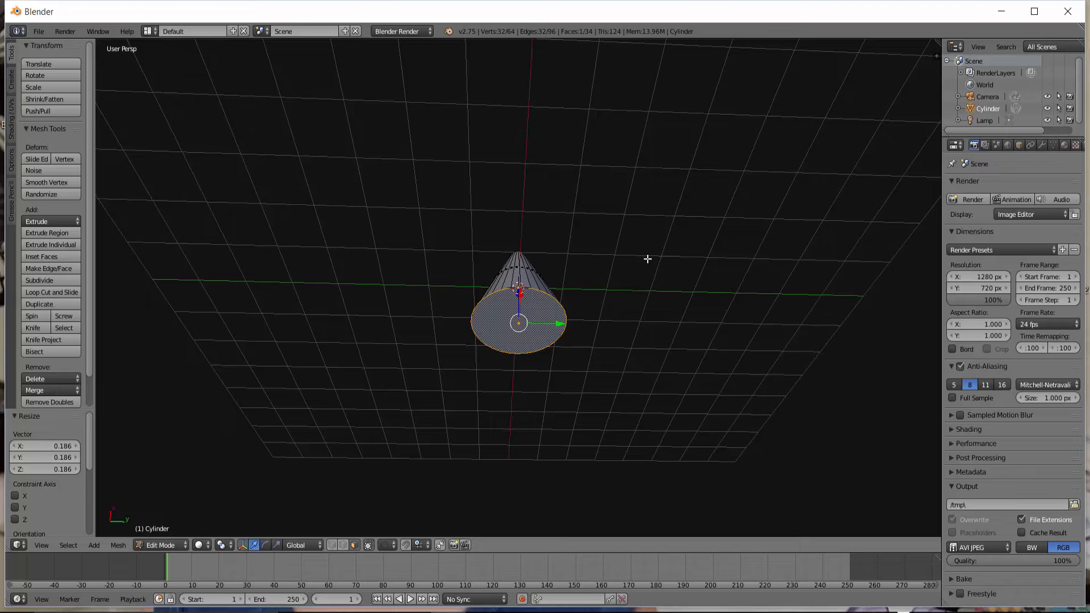
{"action": "middle_click_drag", "start_coordinate": [647, 261], "coordinate": [640, 326]}
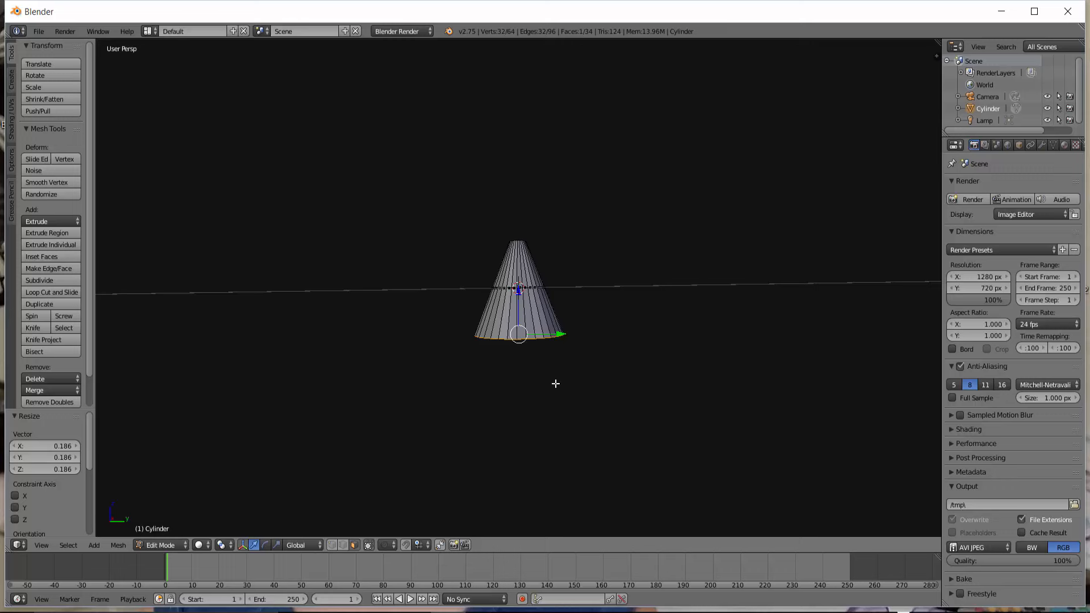
{"action": "key", "text": "e"}
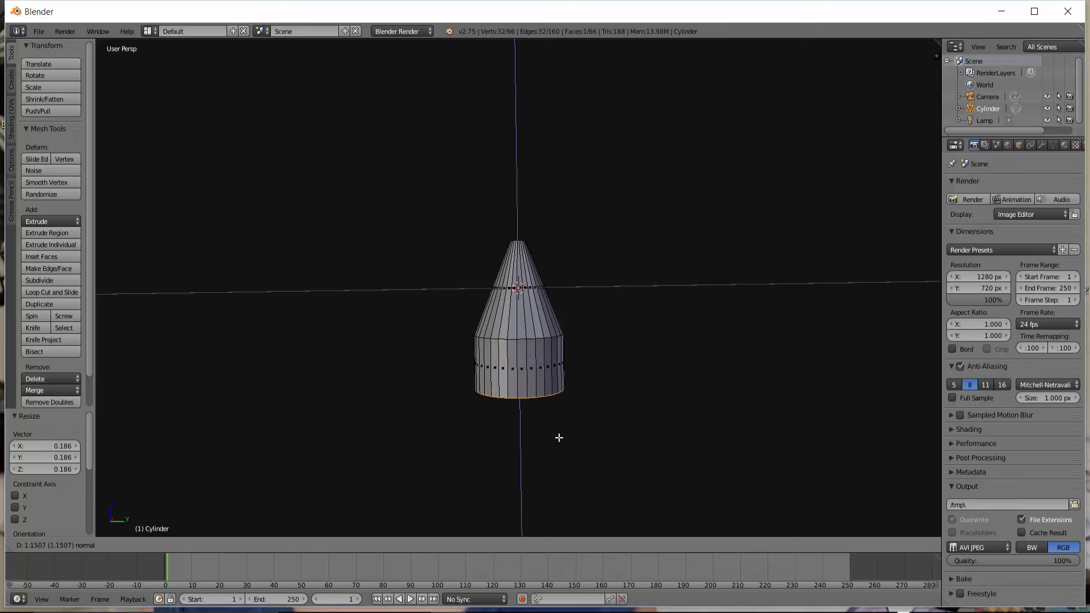
{"action": "left_click", "coordinate": [558, 433]}
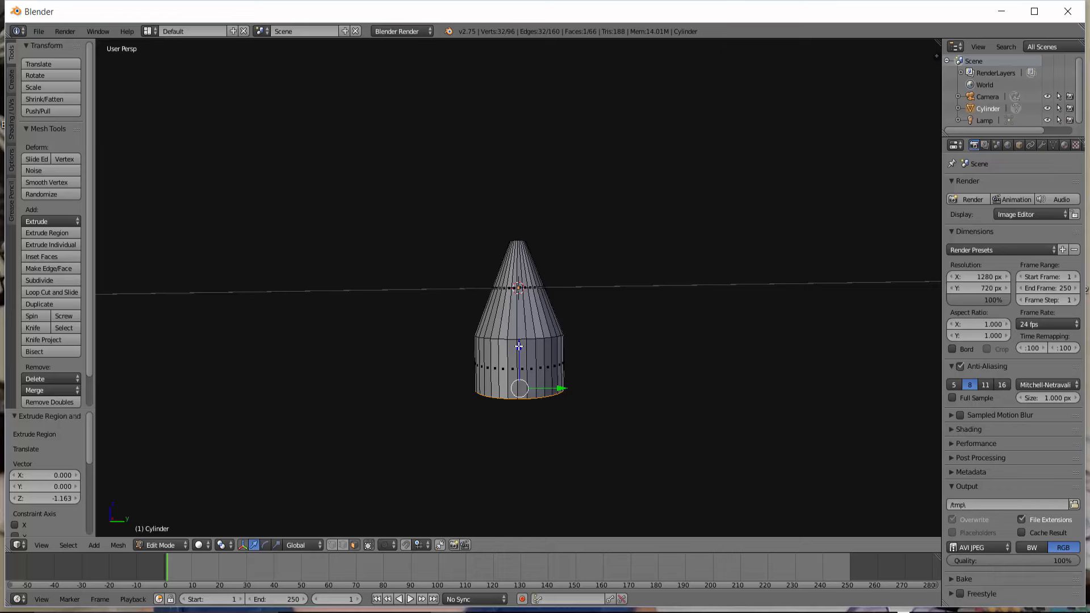
Select the whole mesh, move it up about 0.91 units along Z, and return to Object Mode
{"action": "key", "text": "a"}
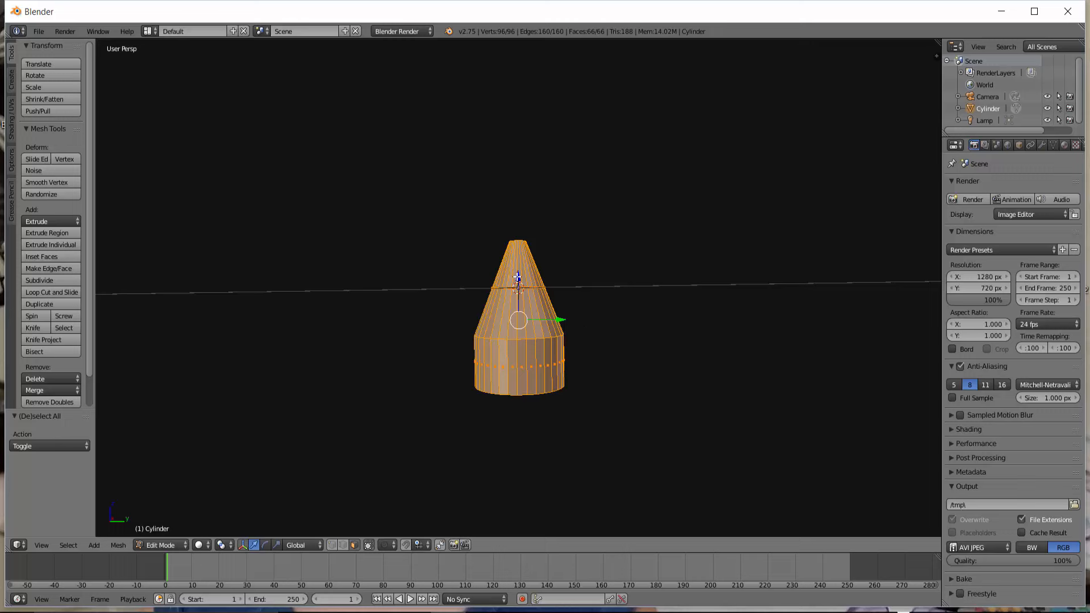
{"action": "left_click_drag", "start_coordinate": [518, 277], "coordinate": [521, 234]}
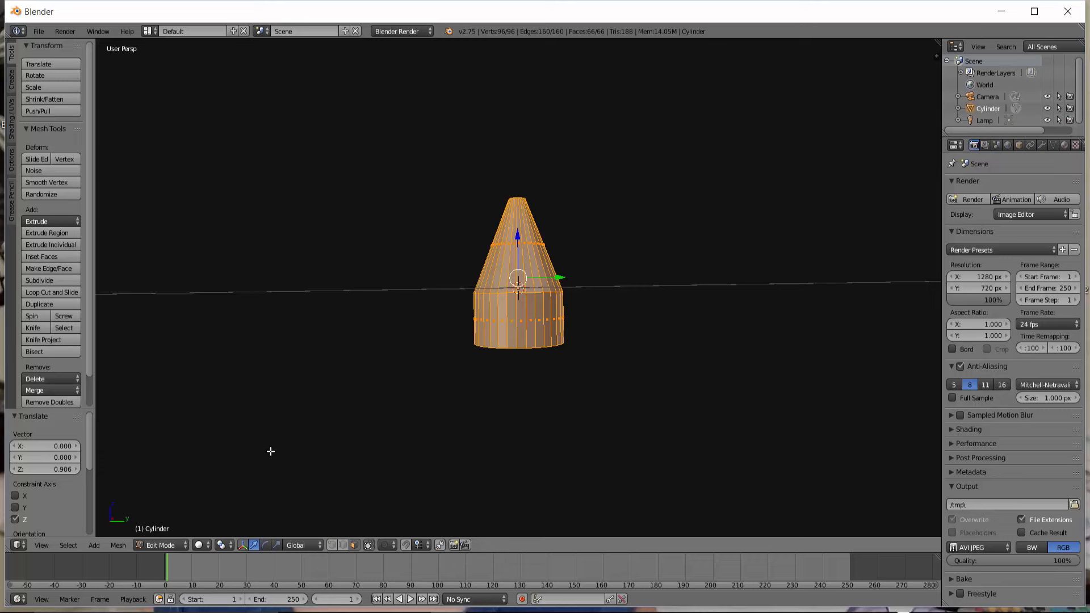
{"action": "left_click", "coordinate": [182, 545]}
{"action": "left_click", "coordinate": [184, 529]}
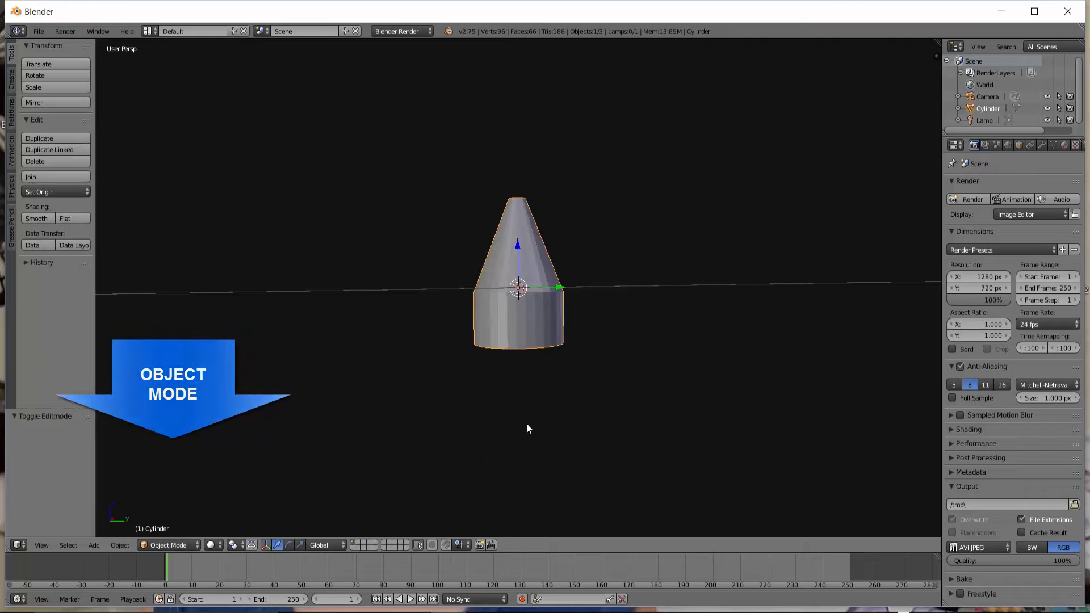
Move the cone-topped cylinder object up about 1.29 units along Z so its base rests on the grid
{"action": "scroll", "coordinate": [533, 422], "scroll_direction": "down", "scroll_amount": 1}
{"action": "middle_click_drag", "start_coordinate": [533, 426], "coordinate": [518, 454]}
{"action": "scroll", "coordinate": [518, 454], "scroll_direction": "up", "scroll_amount": 1}
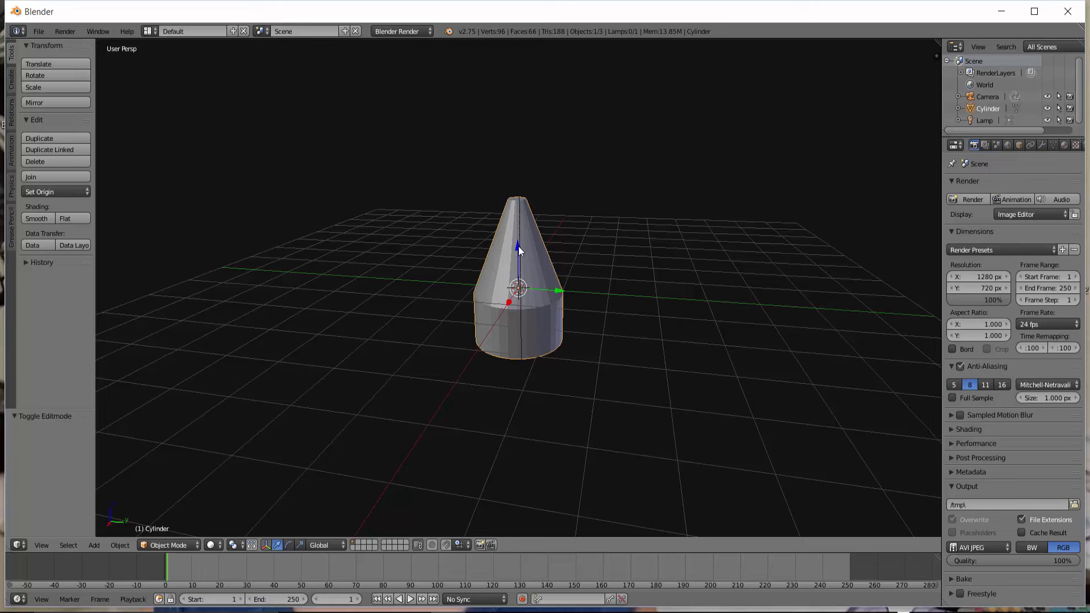
{"action": "left_click_drag", "start_coordinate": [518, 242], "coordinate": [526, 188]}
{"action": "mouse_move", "coordinate": [545, 329]}
{"action": "middle_mouse_down"}
{"action": "mouse_move", "coordinate": [560, 309]}
{"action": "mouse_move", "coordinate": [536, 323]}
{"action": "middle_mouse_up"}
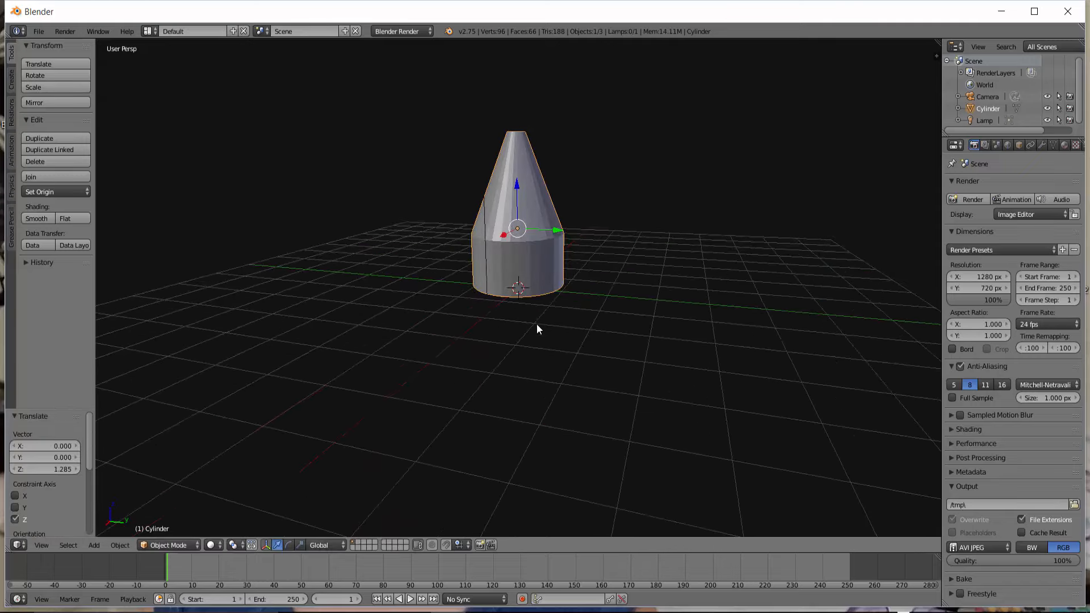
Add a plane at the origin under the cone-topped cylinder and scale it up by about 4.97 as the ground
{"action": "left_click", "coordinate": [517, 288]}
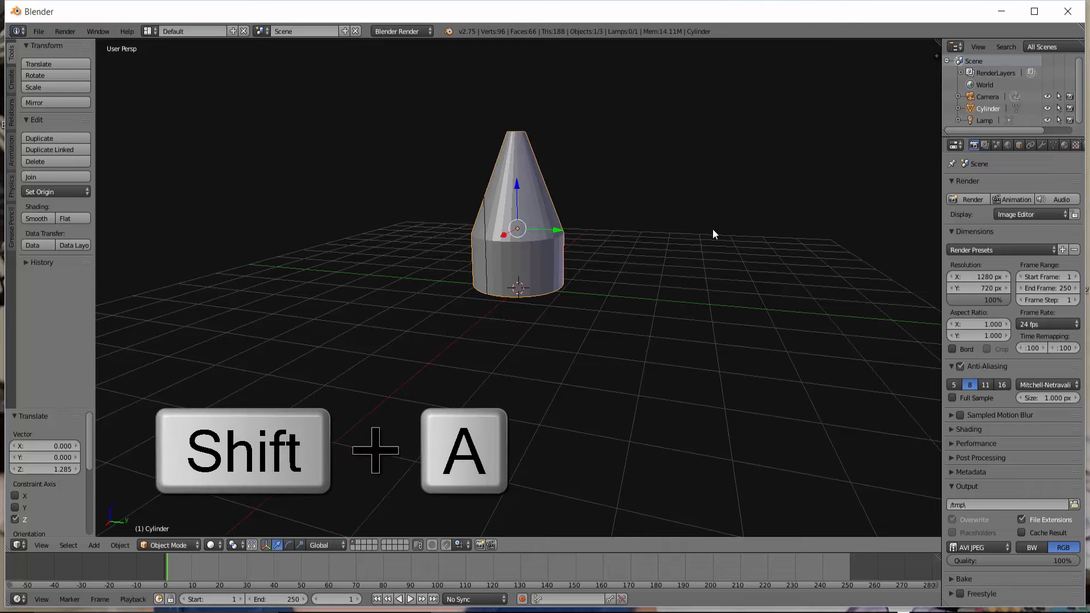
{"action": "key", "text": "shift+a"}
{"action": "mouse_move", "coordinate": [712, 230]}
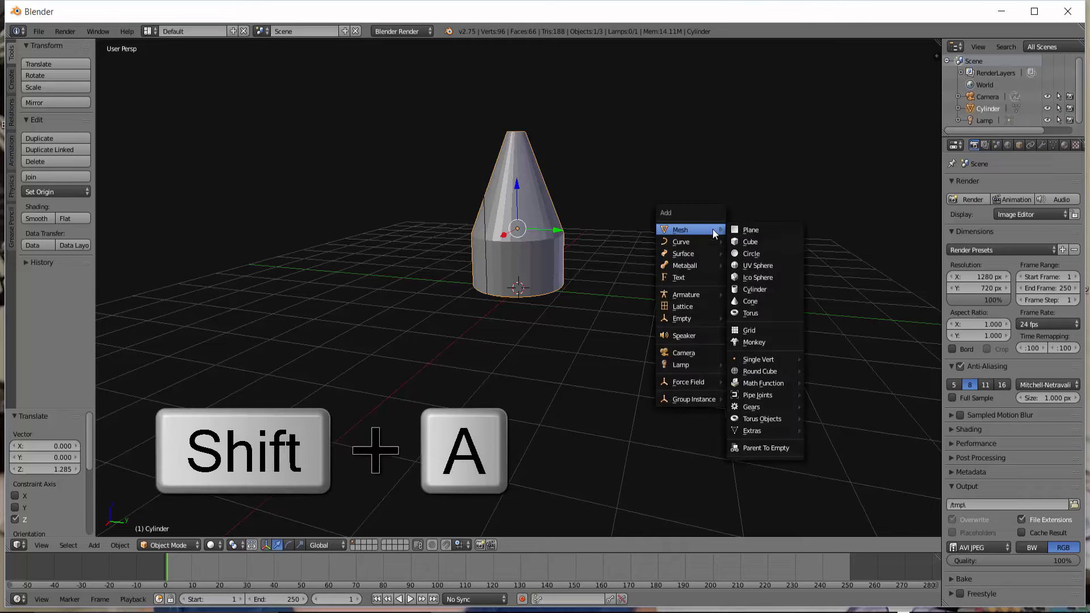
{"action": "left_click", "coordinate": [764, 228]}
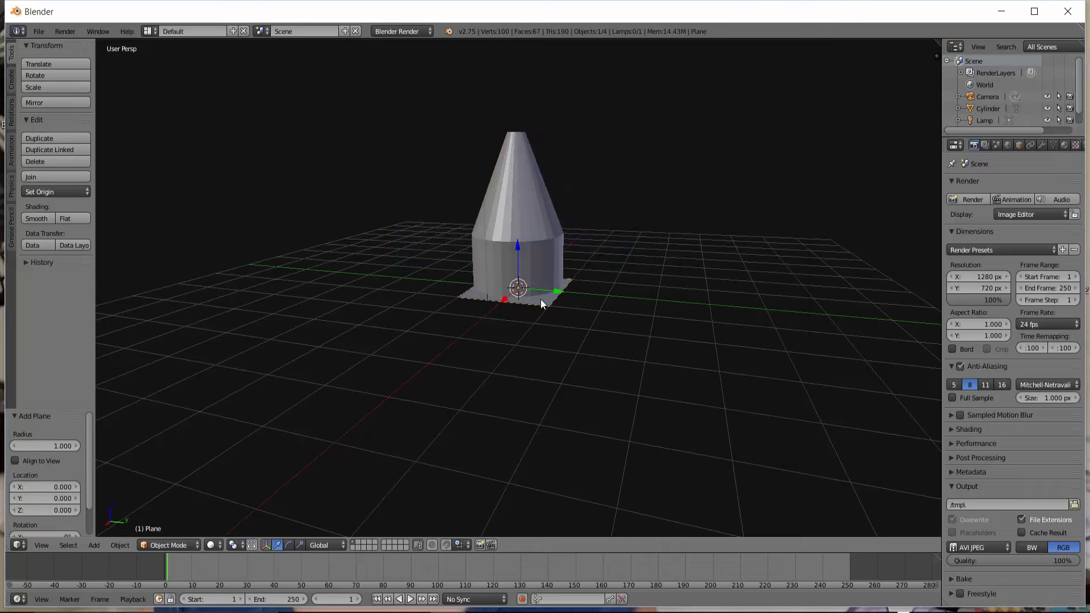
{"action": "key", "text": "s"}
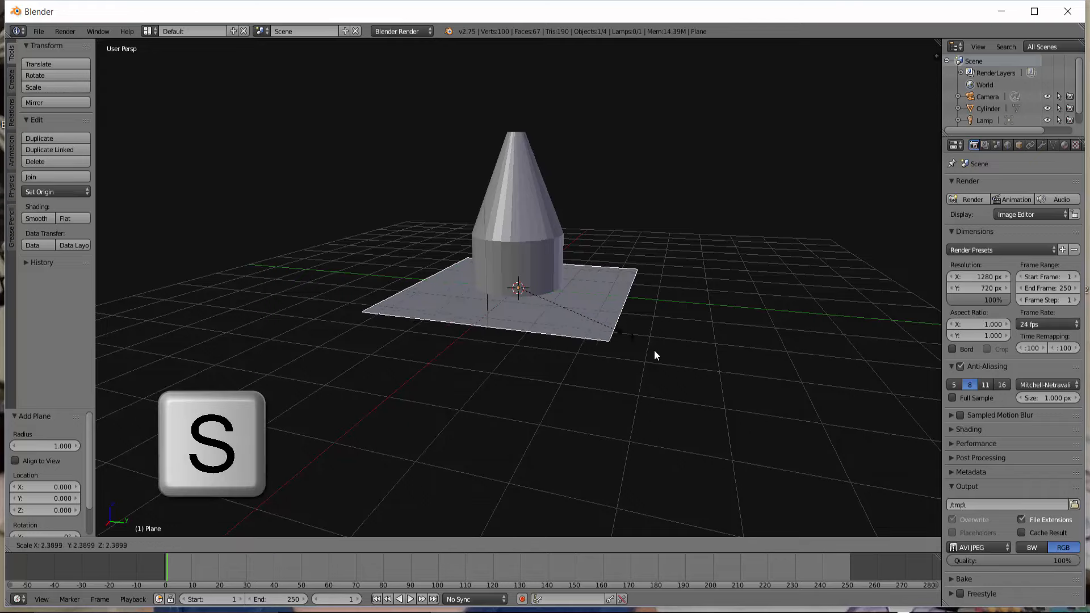
{"action": "left_click", "coordinate": [723, 382]}
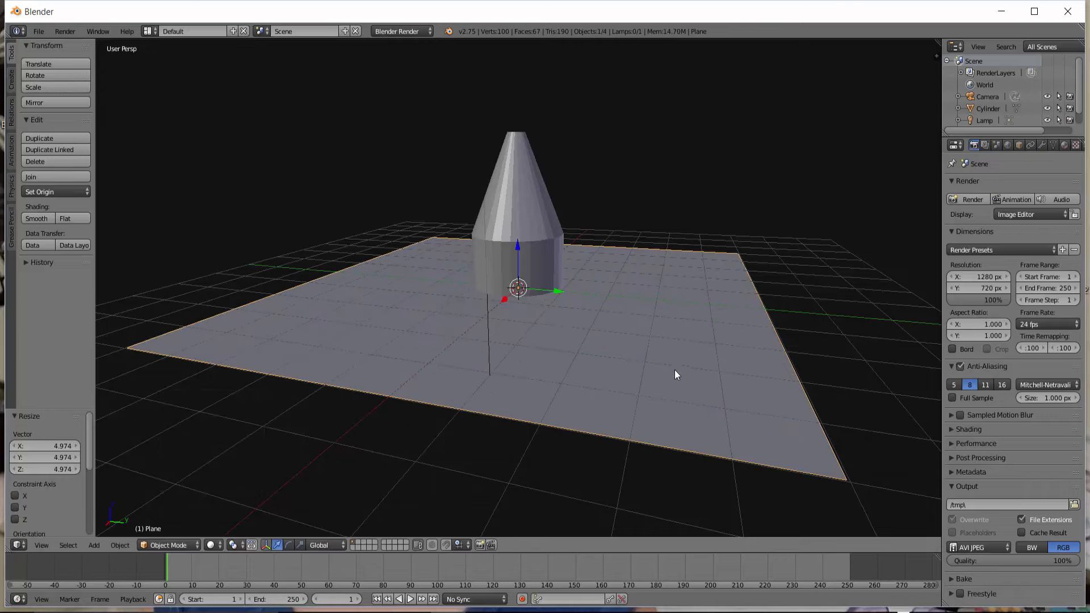
{"action": "mouse_move", "coordinate": [599, 384]}
{"action": "middle_mouse_down"}
{"action": "mouse_move", "coordinate": [631, 386]}
{"action": "mouse_move", "coordinate": [621, 384]}
{"action": "middle_mouse_up"}
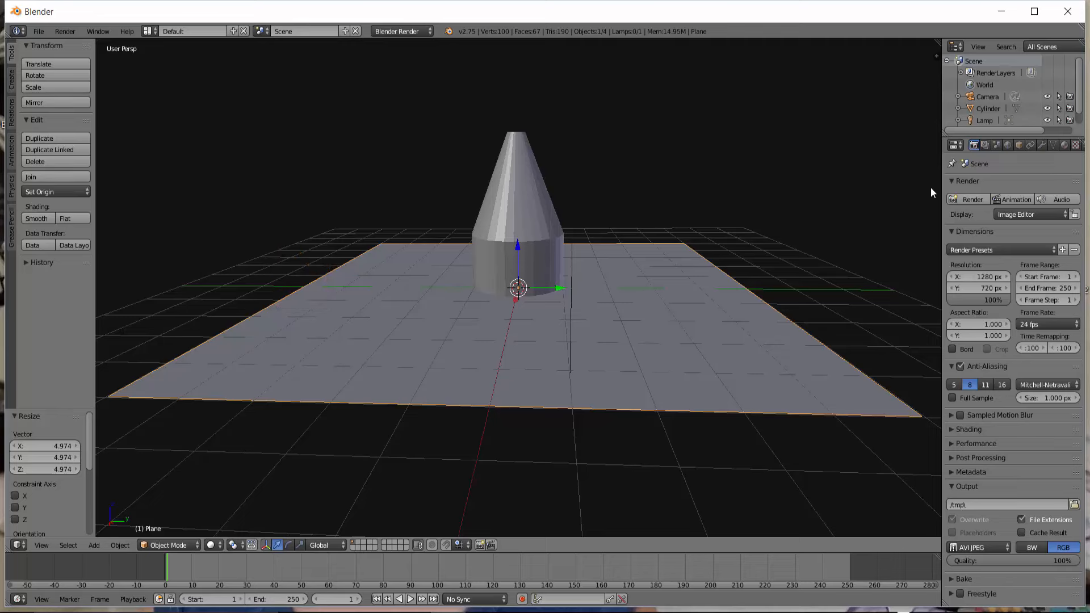
Give the ground plane a new material with a pale yellow diffuse color
{"action": "left_click_drag", "start_coordinate": [940, 179], "coordinate": [896, 177]}
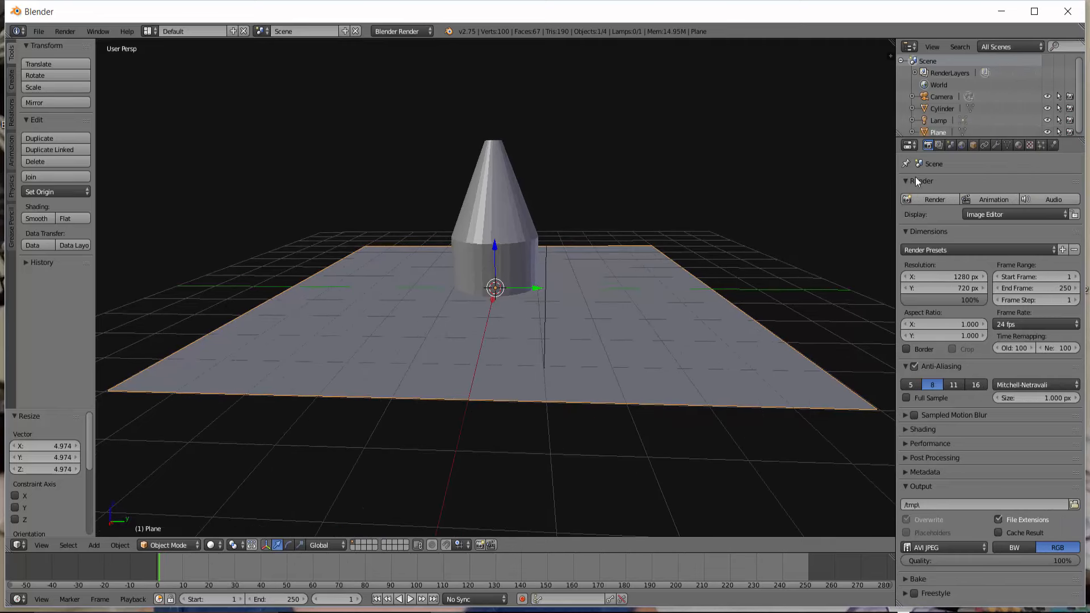
{"action": "left_click", "coordinate": [1019, 145]}
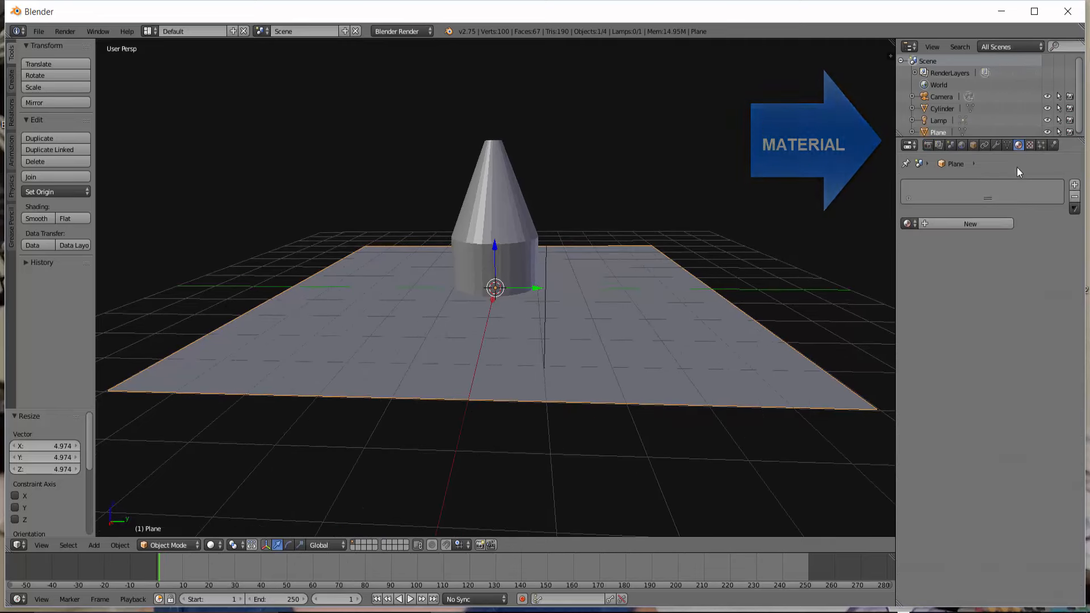
{"action": "left_click", "coordinate": [978, 227]}
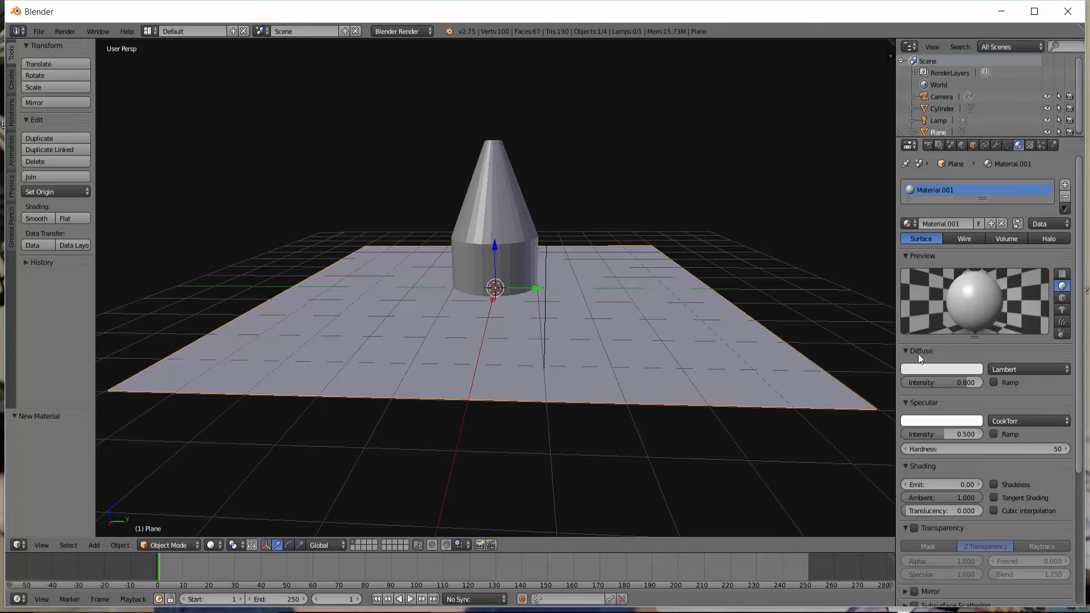
{"action": "left_click", "coordinate": [943, 367]}
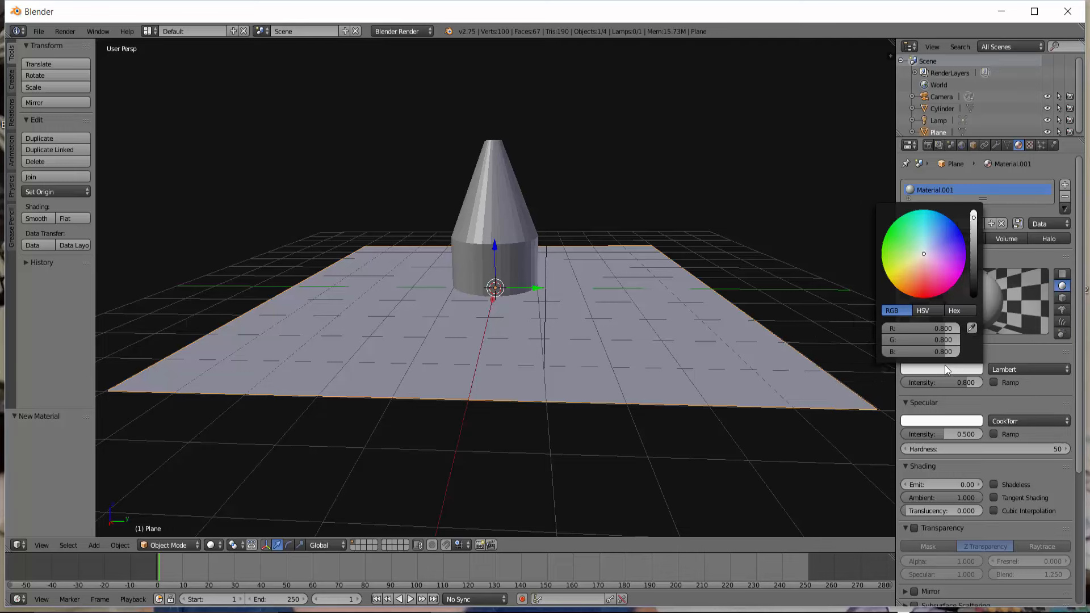
{"action": "left_click", "coordinate": [913, 258]}
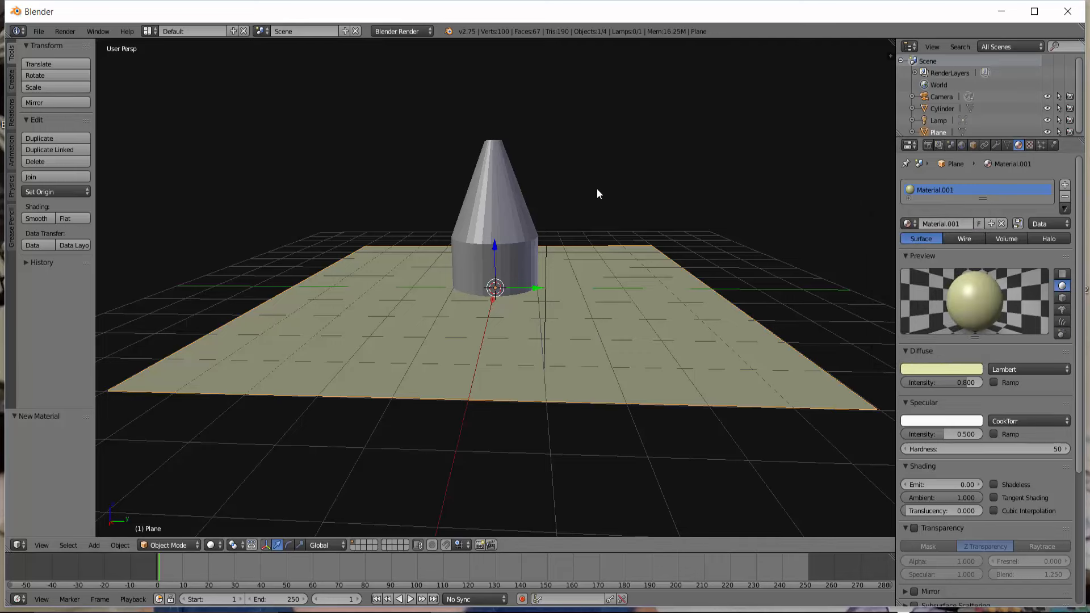
Give the cone-topped cylinder a new material with a bright blue diffuse color, and render the scene as a check
{"action": "right_click", "coordinate": [500, 200]}
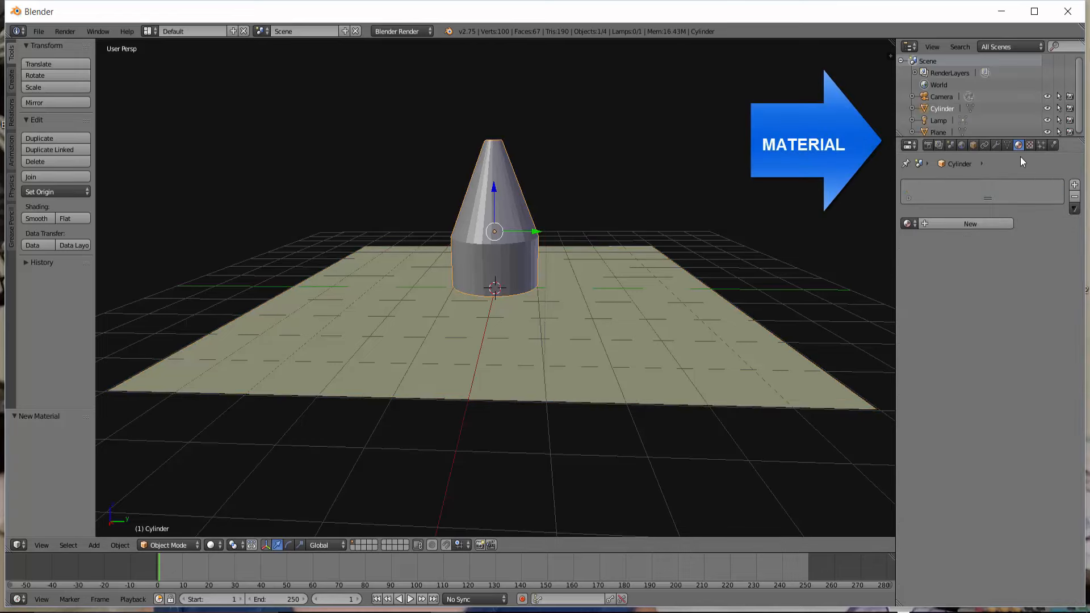
{"action": "left_click", "coordinate": [977, 225]}
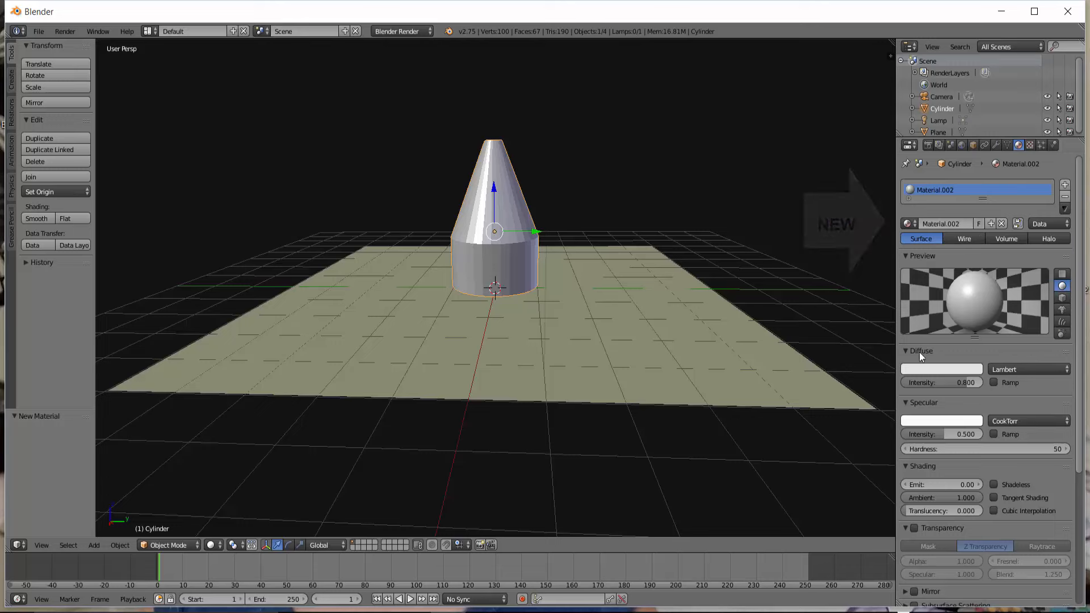
{"action": "left_click", "coordinate": [941, 368]}
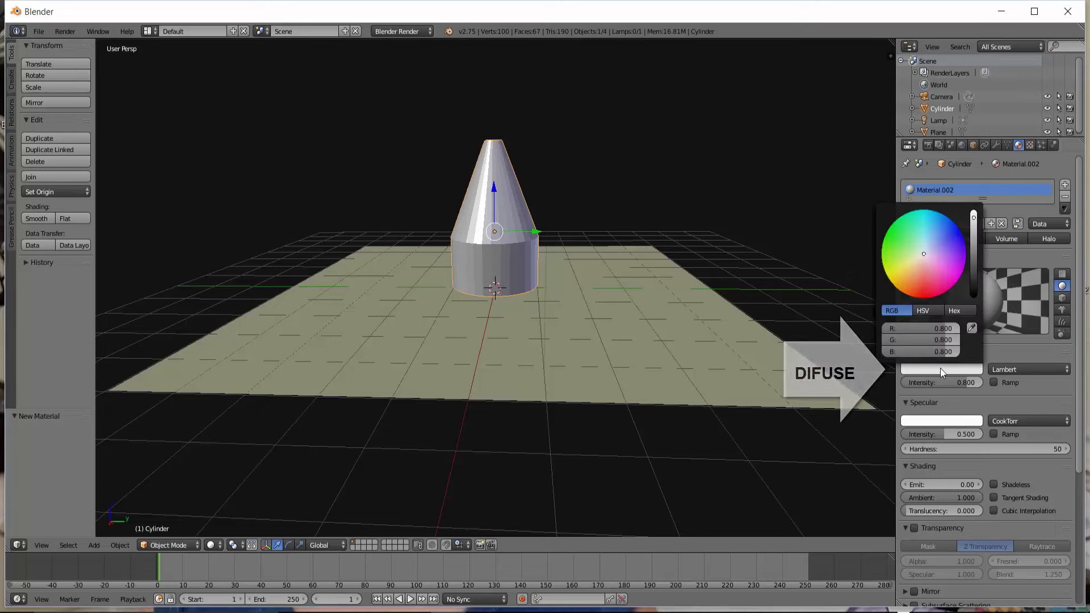
{"action": "left_click", "coordinate": [941, 217]}
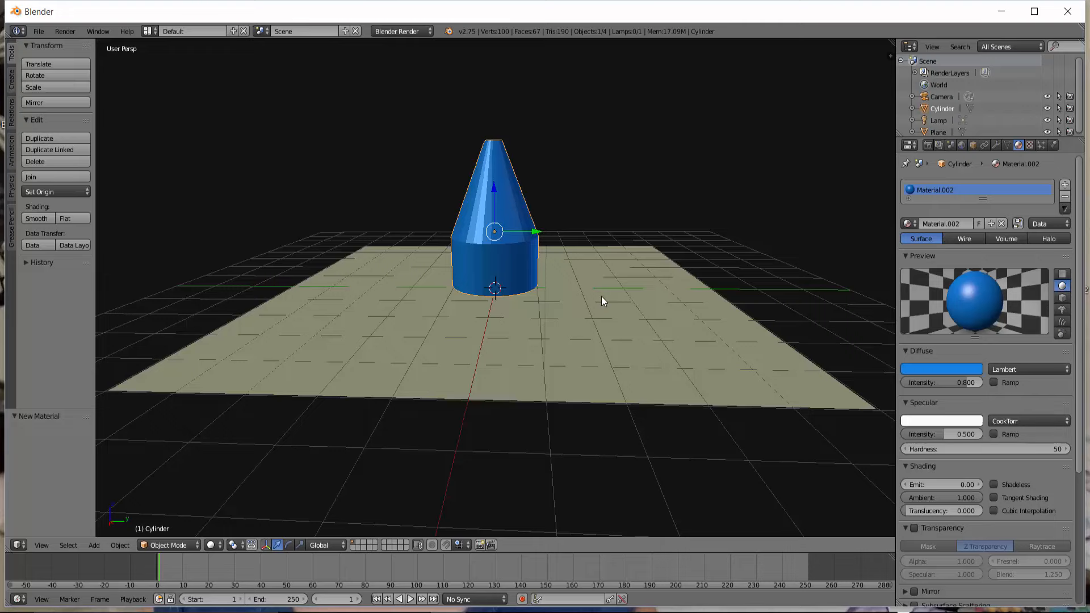
{"action": "key", "text": "F12"}
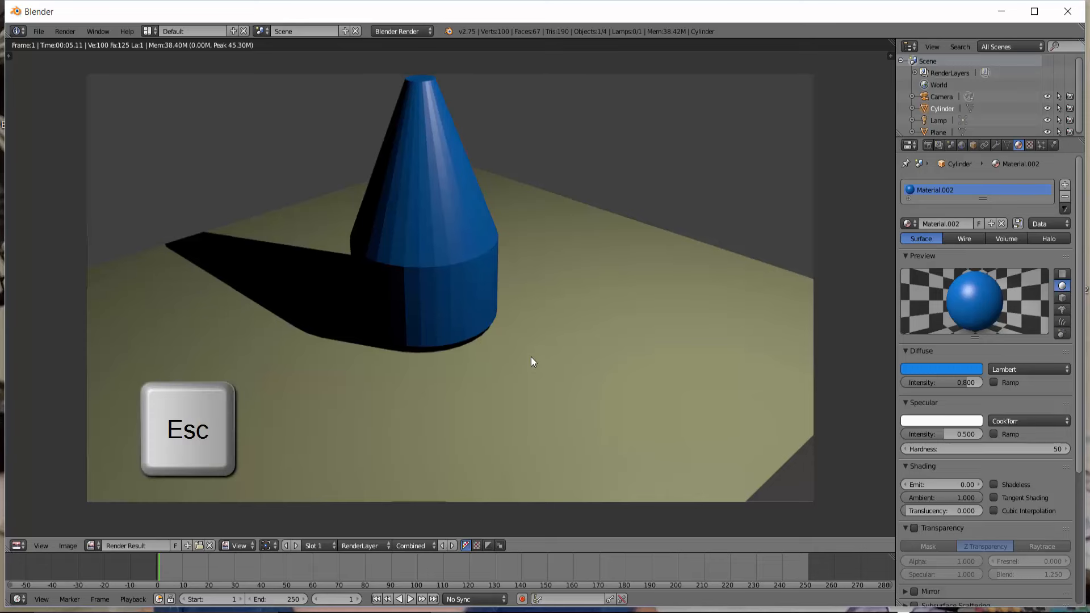
{"action": "key", "text": "Escape"}
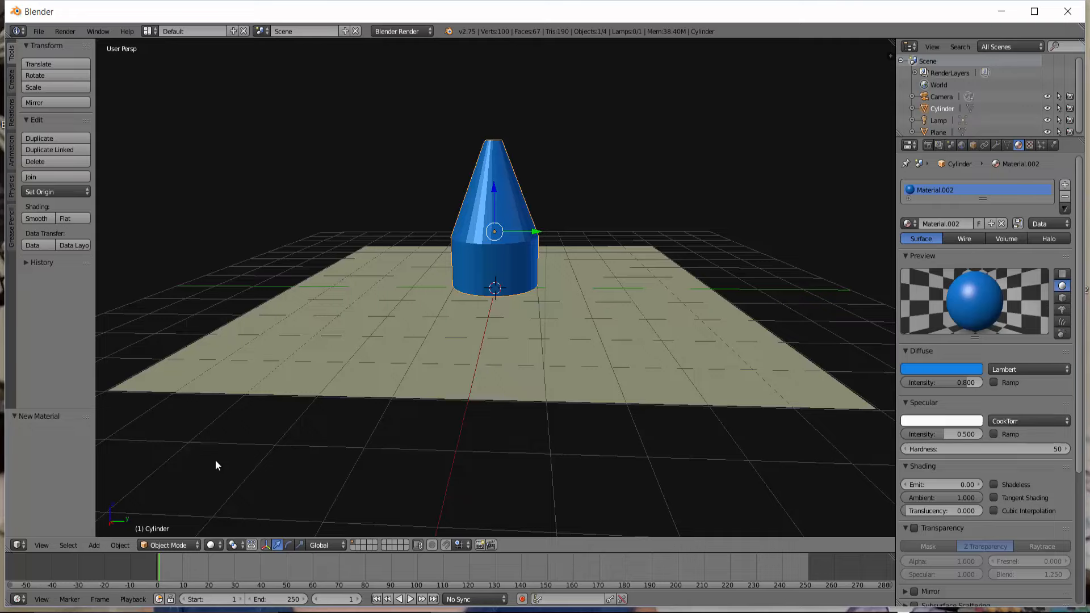
In top view, select the lamp and move it about -2.42 units along Y
{"action": "left_click", "coordinate": [41, 545]}
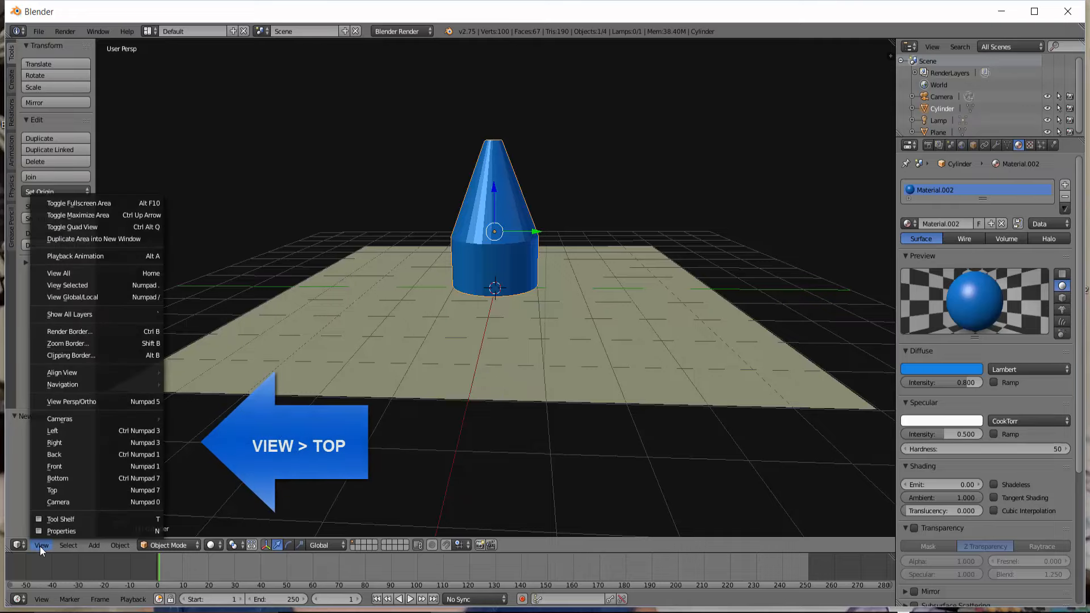
{"action": "left_click", "coordinate": [53, 490]}
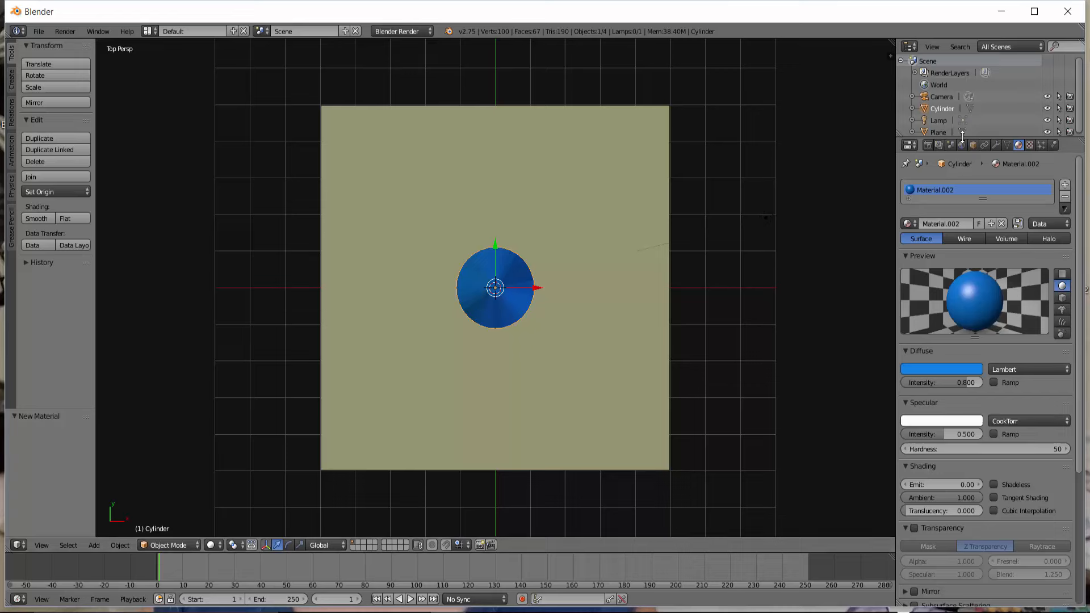
{"action": "left_click_drag", "start_coordinate": [962, 138], "coordinate": [961, 161]}
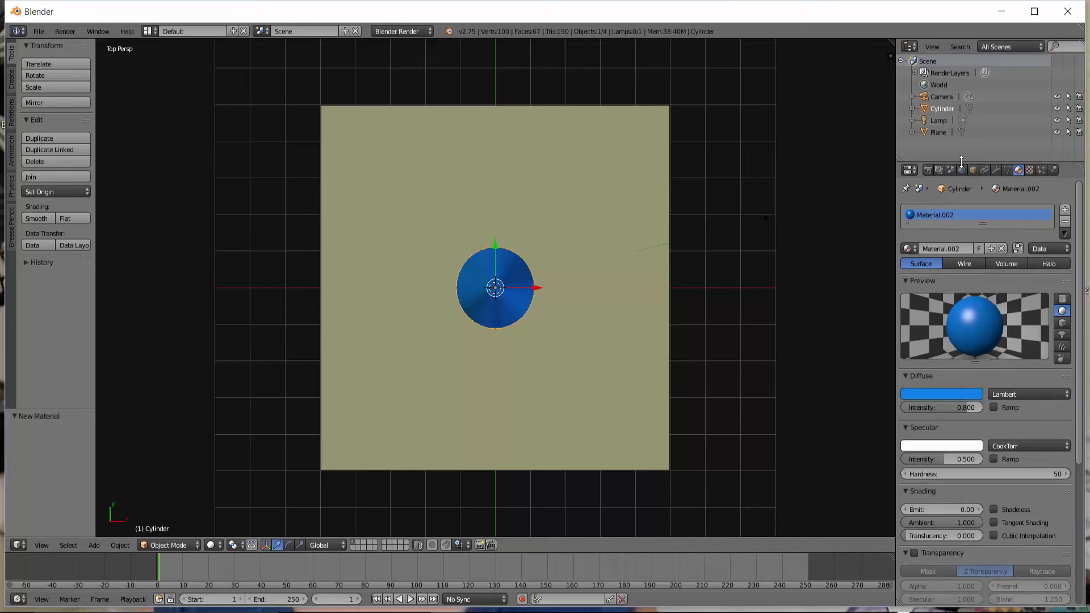
{"action": "left_click", "coordinate": [945, 120]}
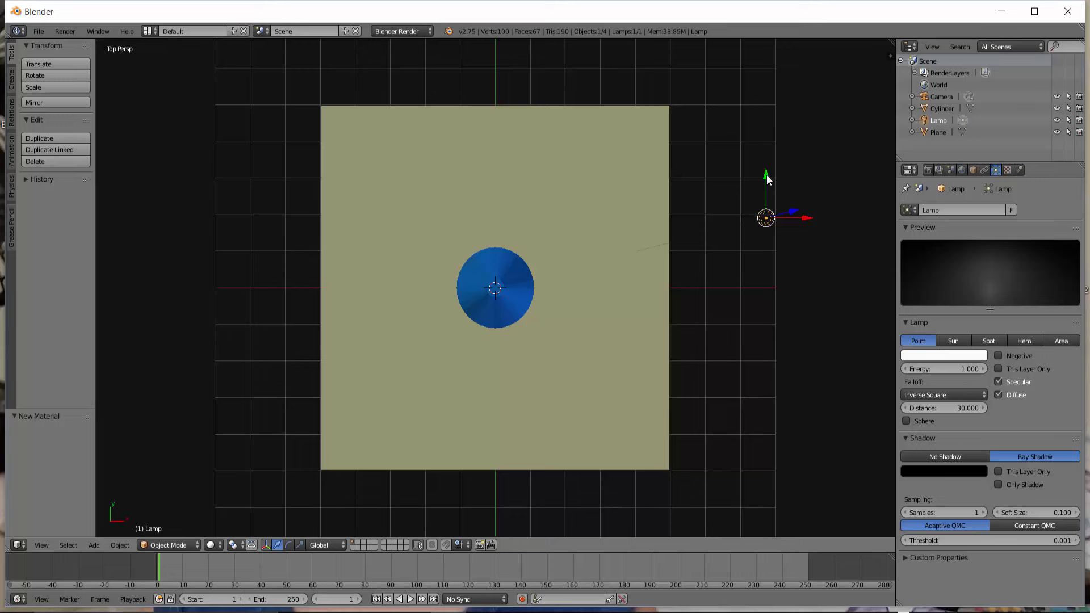
{"action": "left_click_drag", "start_coordinate": [765, 179], "coordinate": [749, 347]}
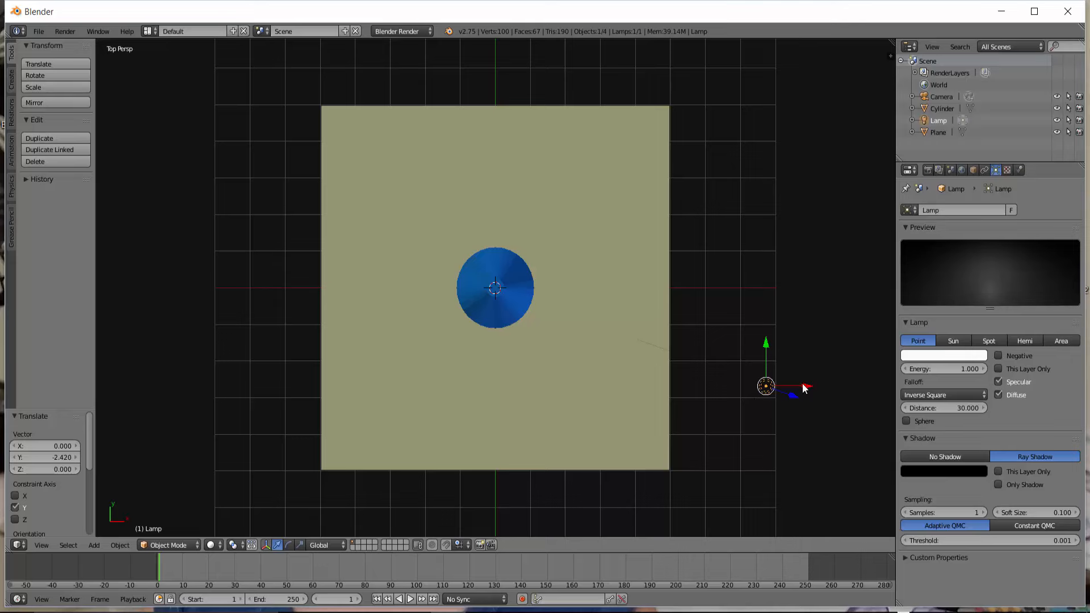
Duplicate the lamp and place the copy about -7.07 units along X, on the opposite side of the plane
{"action": "key", "text": "shift+d"}
{"action": "key", "text": "x"}
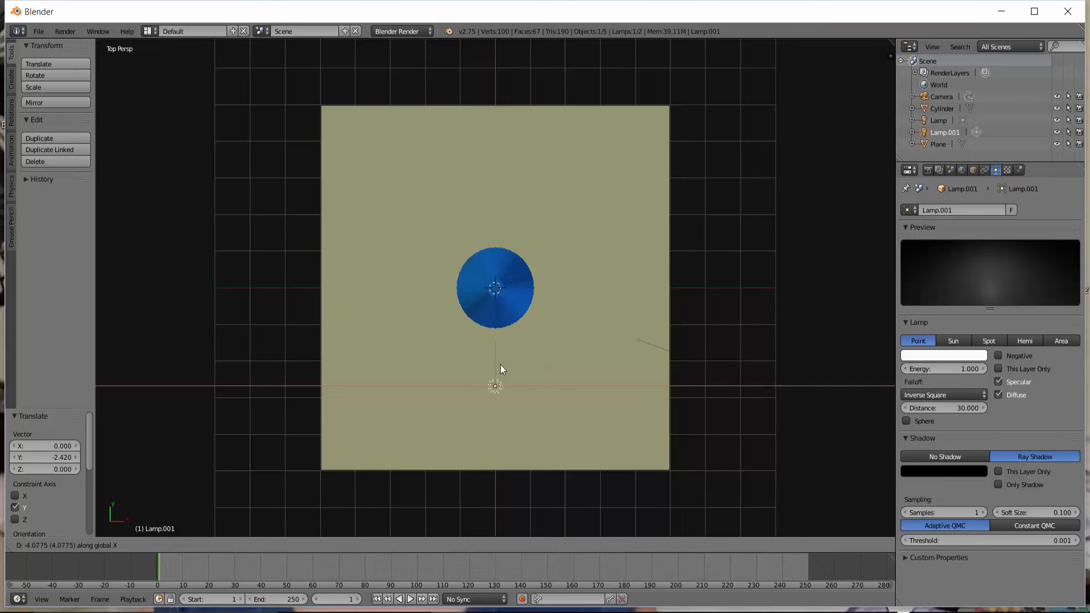
{"action": "left_click", "coordinate": [334, 385]}
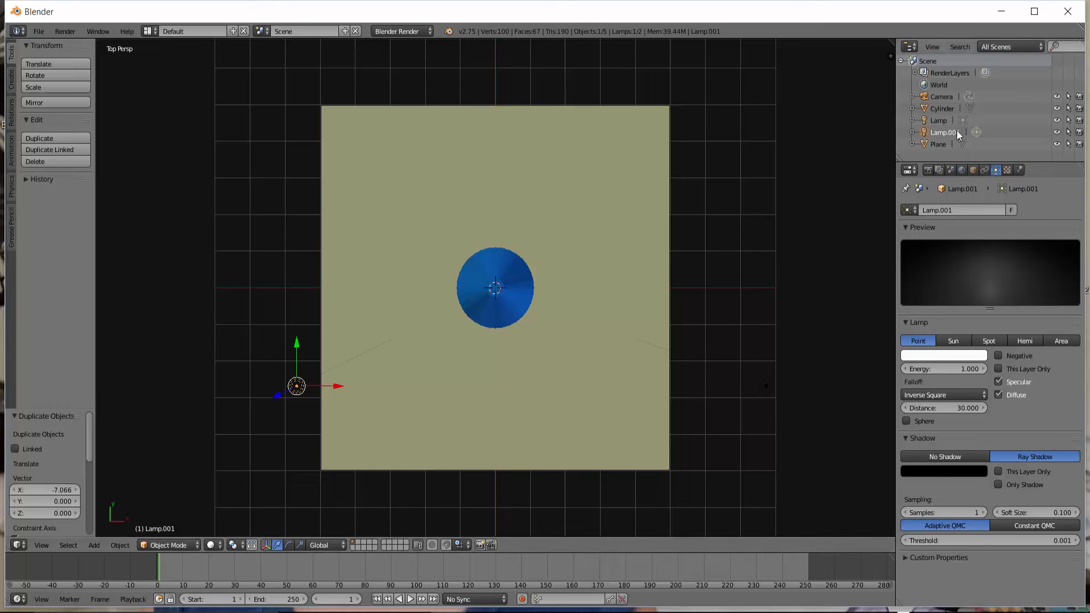
Set the duplicated lamp to No Shadow and render the scene to check the lighting
{"action": "left_click", "coordinate": [945, 120]}
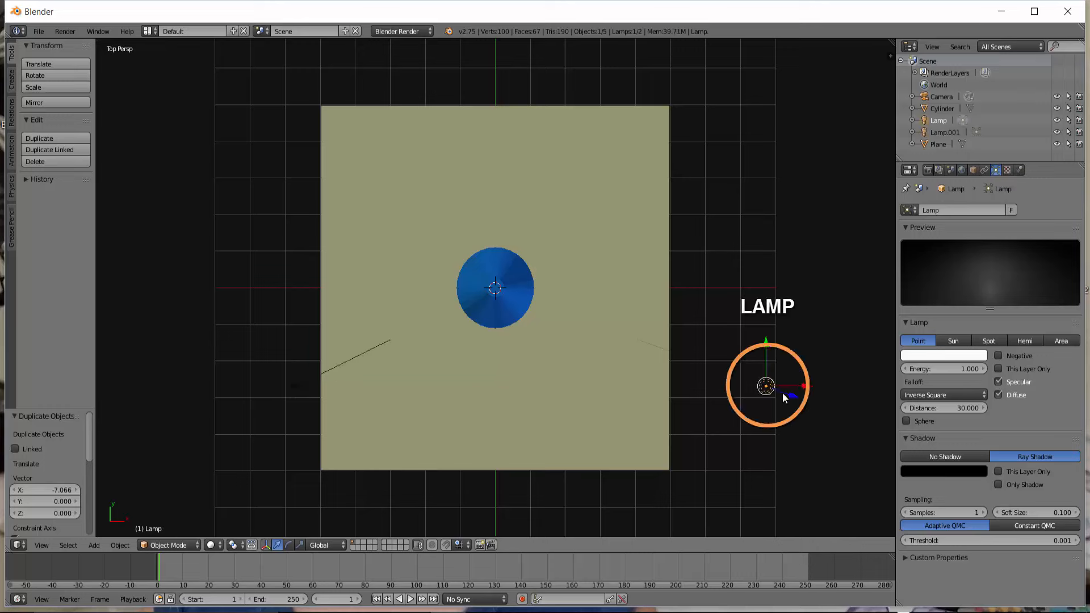
{"action": "left_click", "coordinate": [934, 133]}
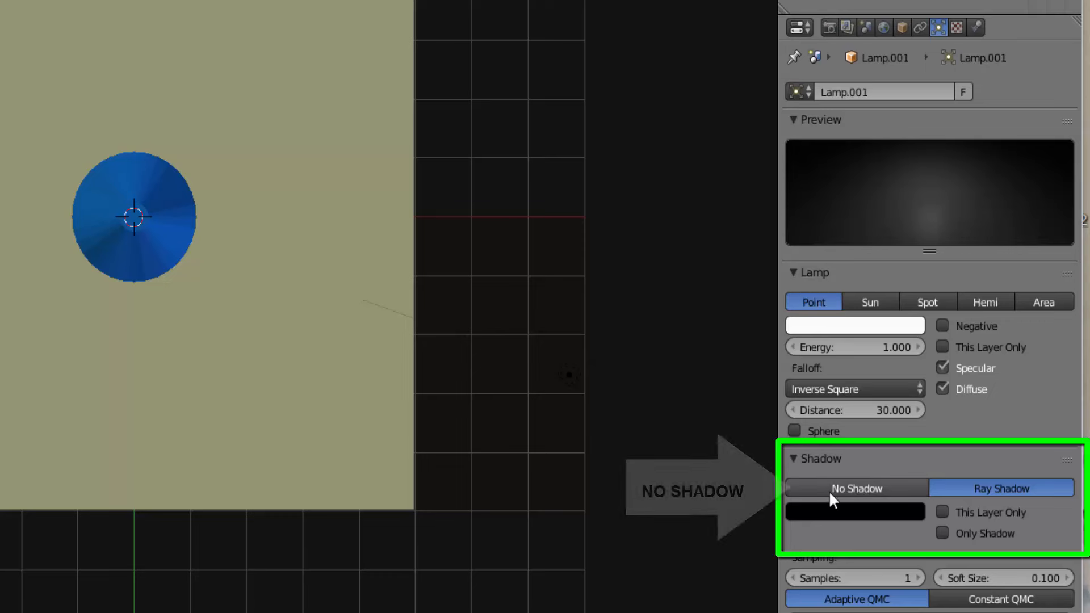
{"action": "left_click", "coordinate": [856, 490]}
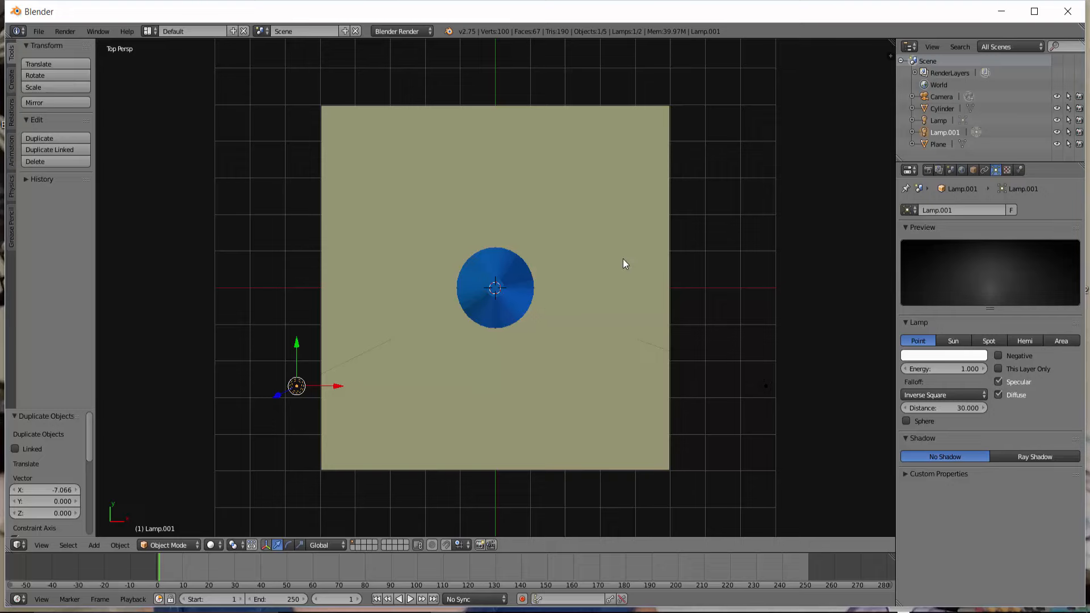
{"action": "key", "text": "F12"}
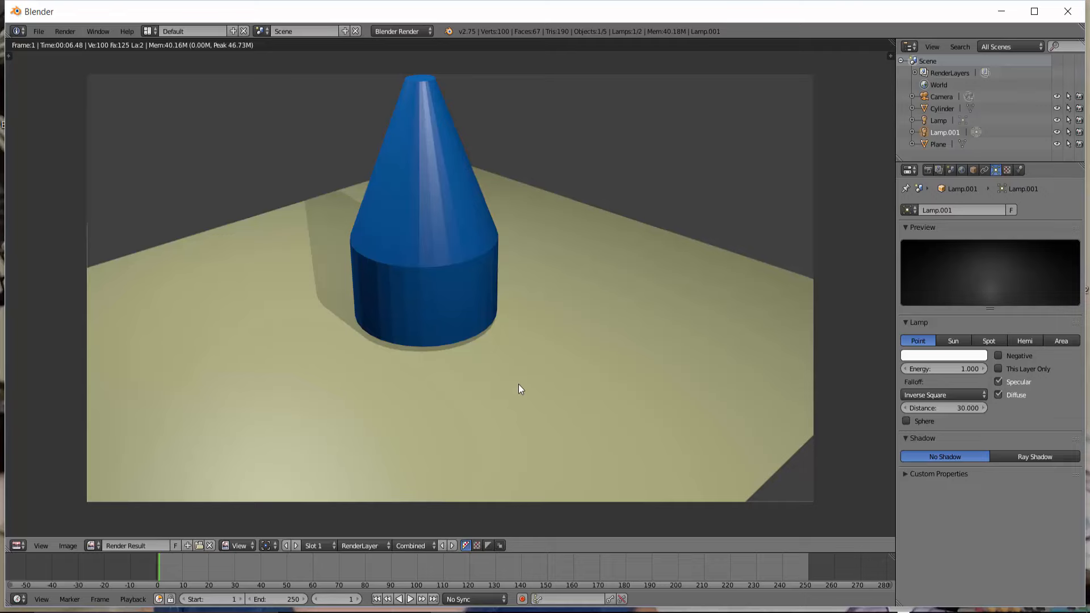
{"action": "key", "text": "Escape"}
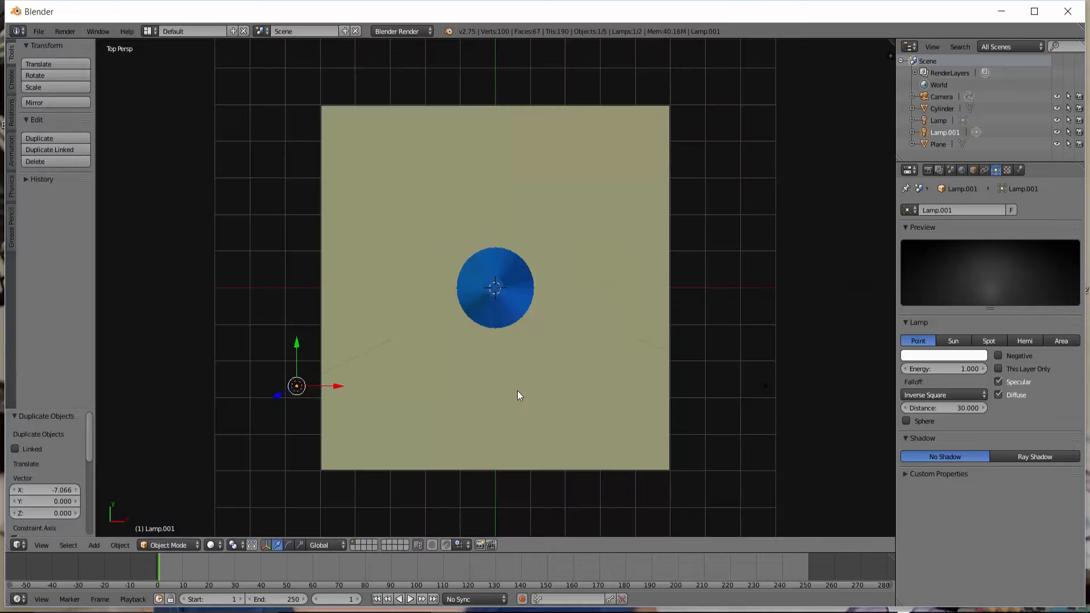
Raise the ground plane about 0.10 units along Z to meet the cylinder's base, and render the scene again
{"action": "middle_click_drag", "start_coordinate": [517, 390], "coordinate": [536, 319]}
{"action": "right_click", "coordinate": [536, 319]}
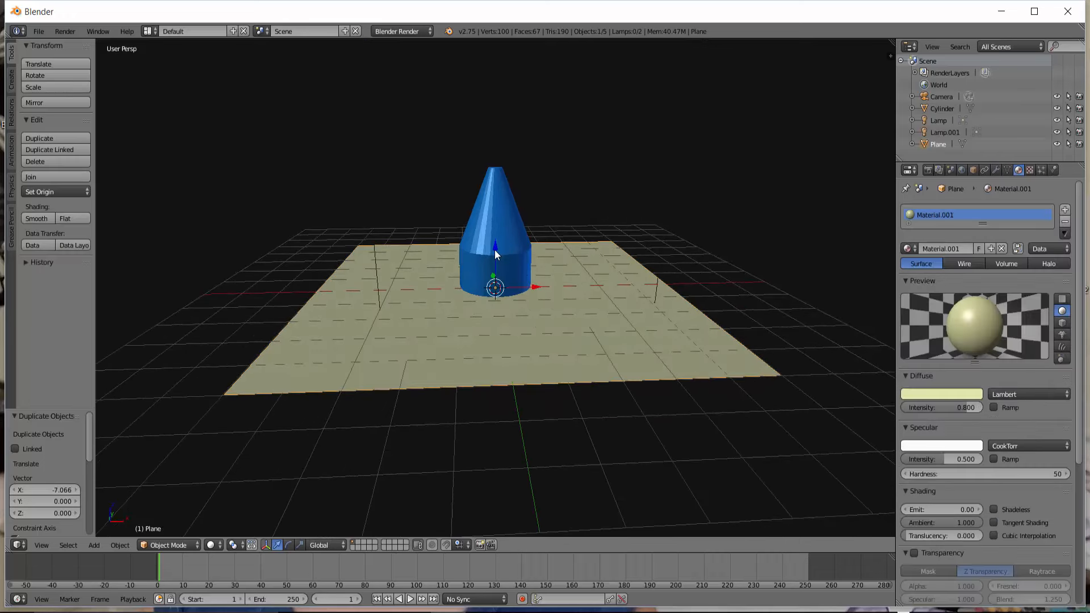
{"action": "key", "text": "g"}
{"action": "key", "text": "z"}
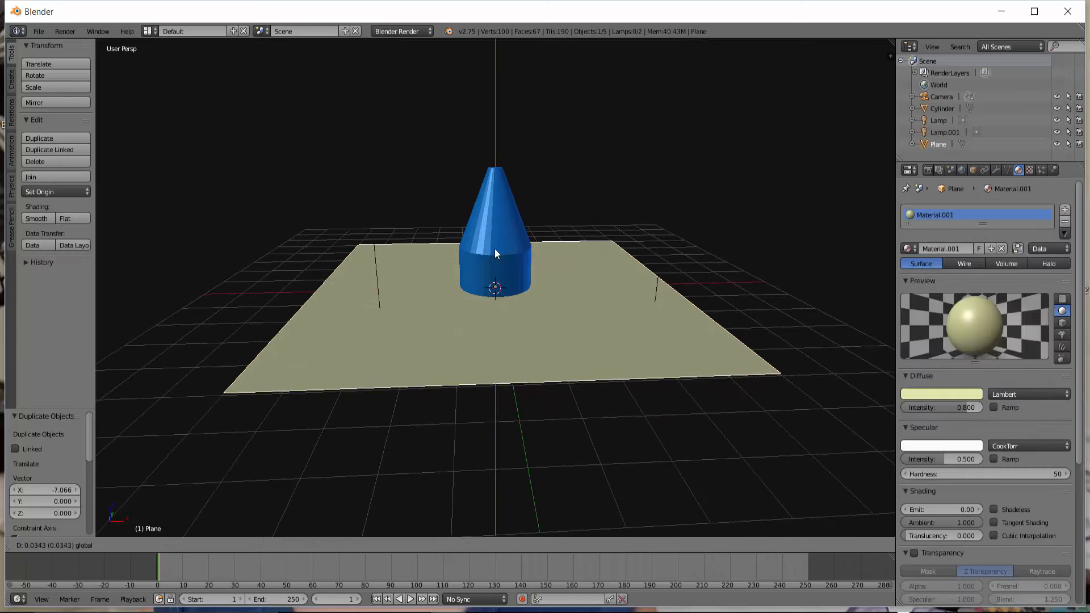
{"action": "left_click", "coordinate": [495, 247]}
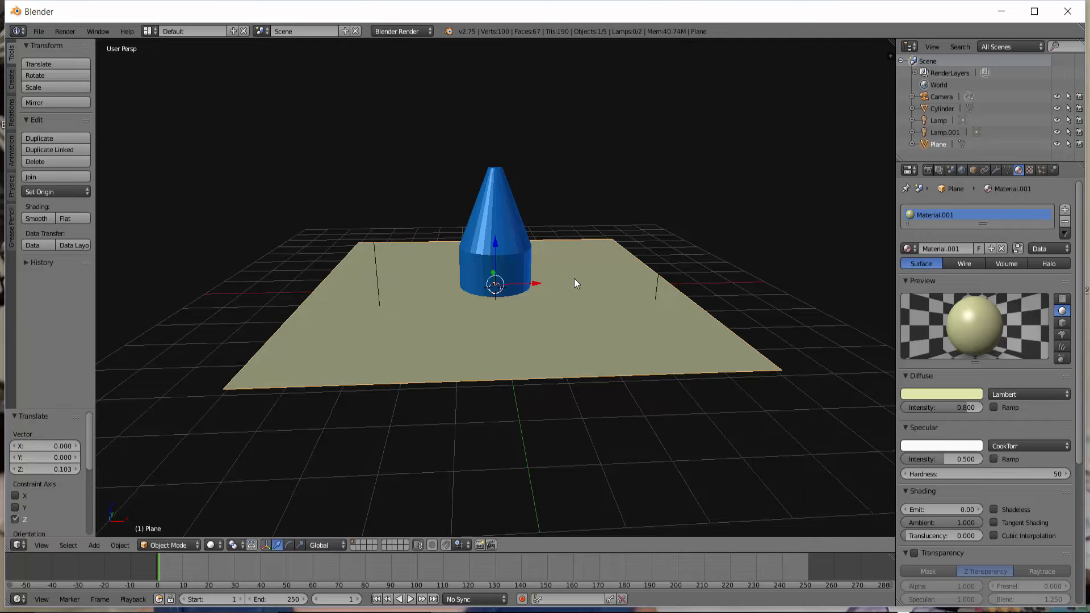
{"action": "key", "text": "F12"}
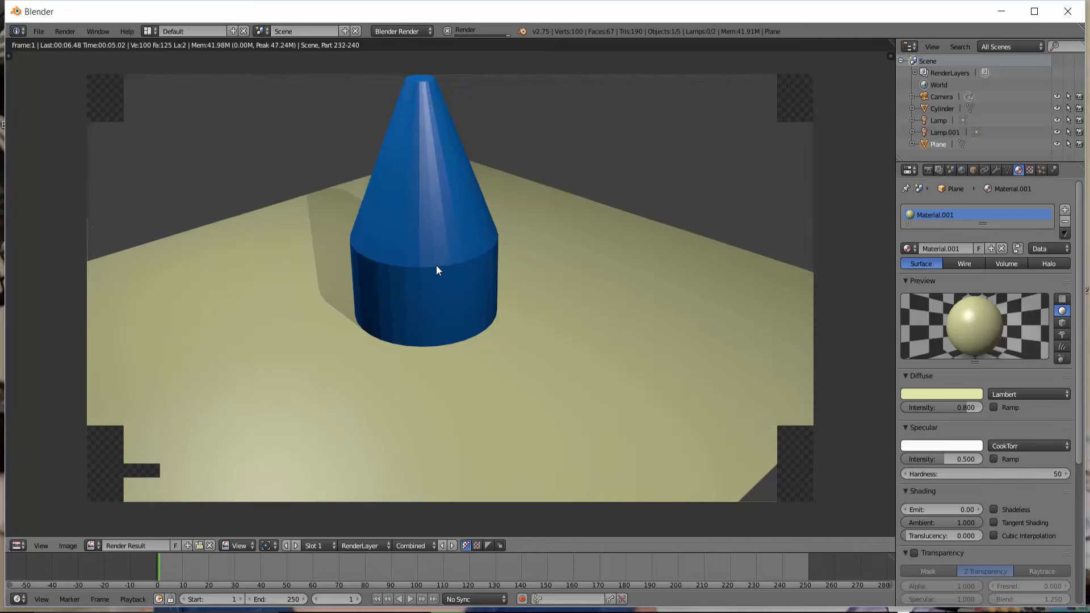
{"action": "key", "text": "Escape"}
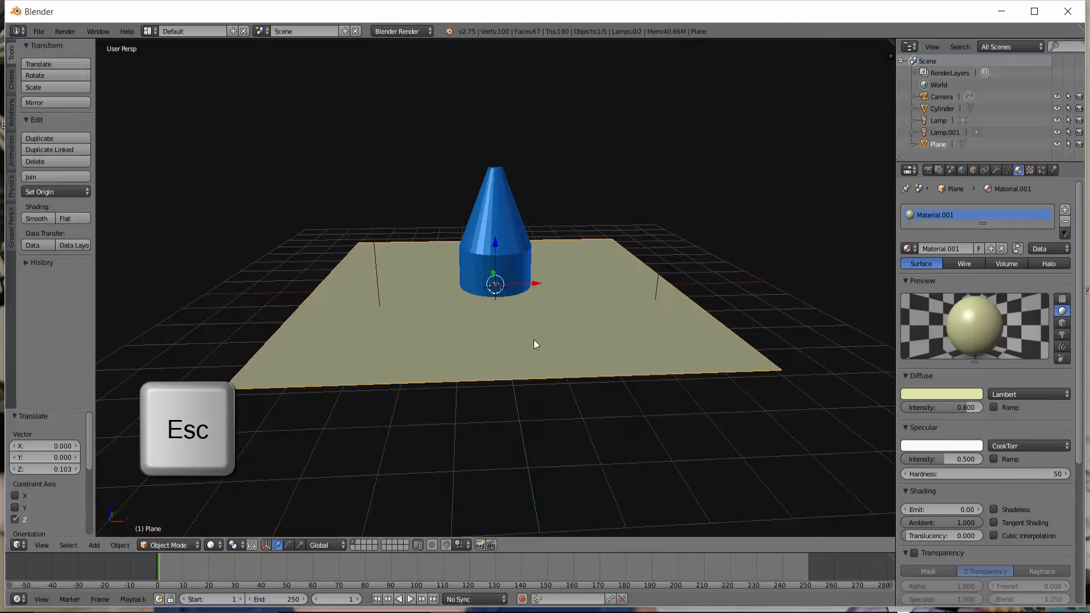
Add a Wind force field at the origin and switch the viewport to wireframe display
{"action": "scroll", "coordinate": [532, 345], "scroll_direction": "up", "scroll_amount": 3}
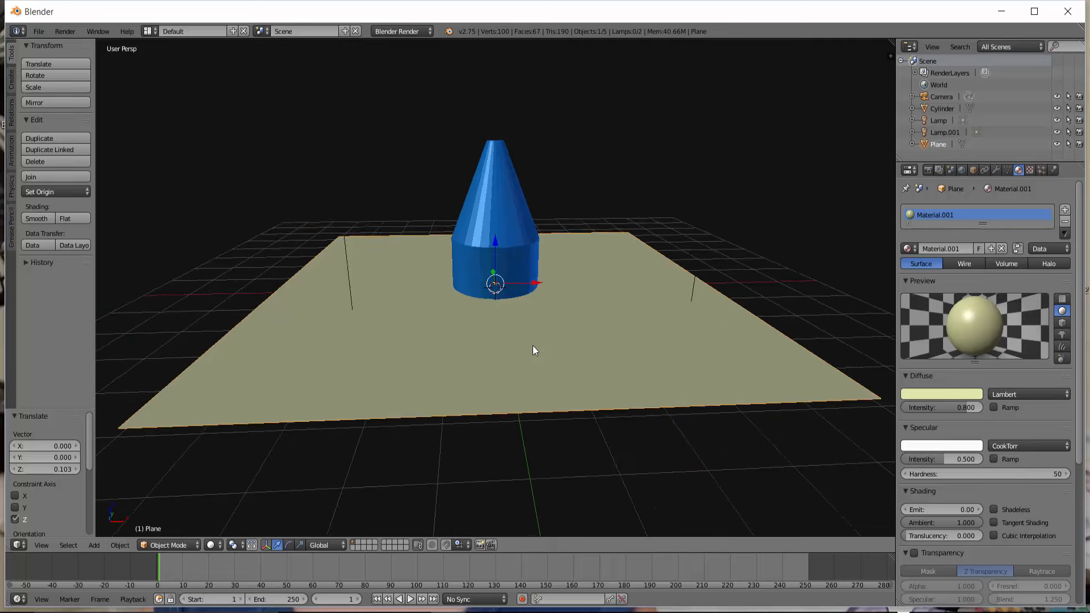
{"action": "scroll", "coordinate": [533, 350], "scroll_direction": "up", "scroll_amount": 1}
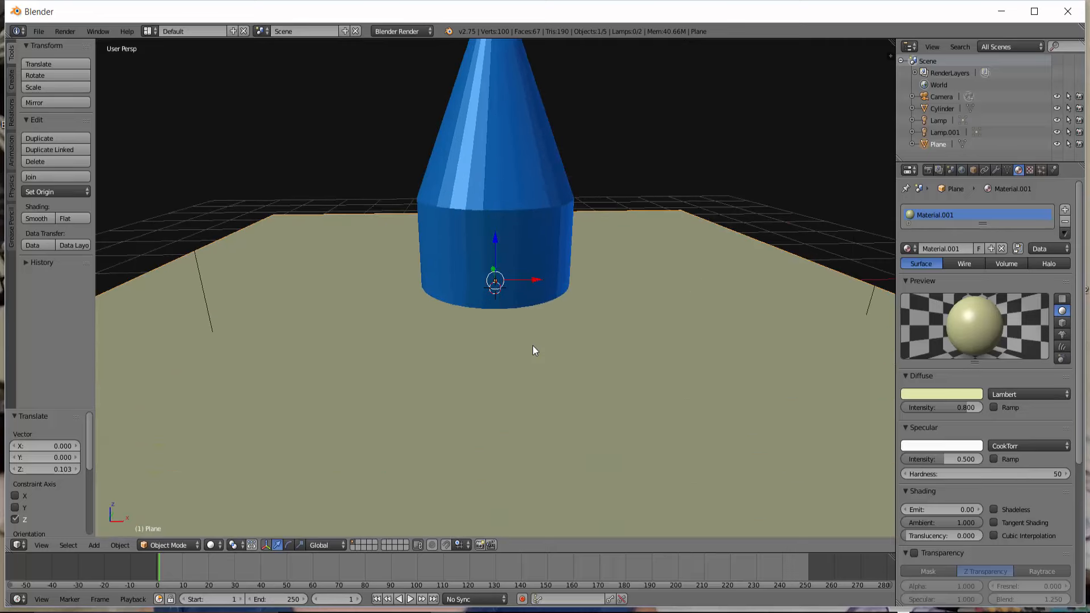
{"action": "scroll", "coordinate": [532, 345], "scroll_direction": "down", "scroll_amount": 1}
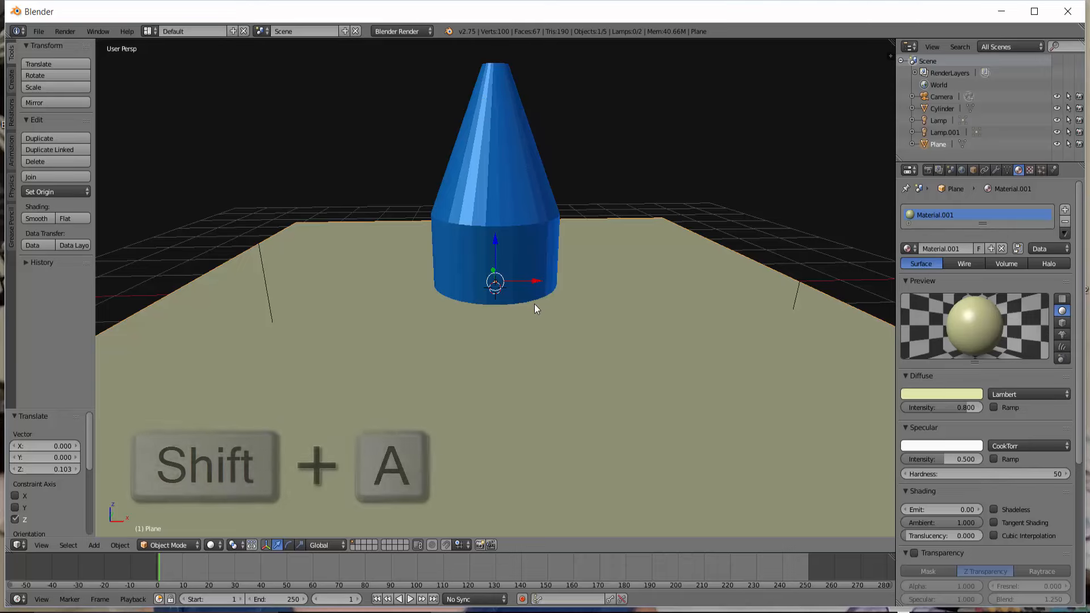
{"action": "key", "text": "shift+a"}
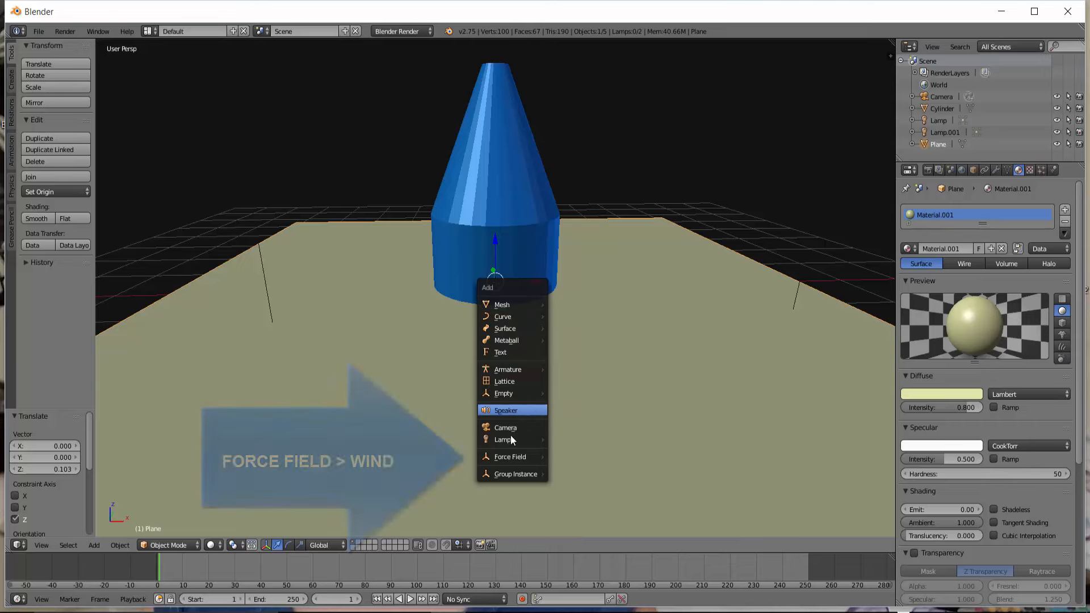
{"action": "mouse_move", "coordinate": [503, 461]}
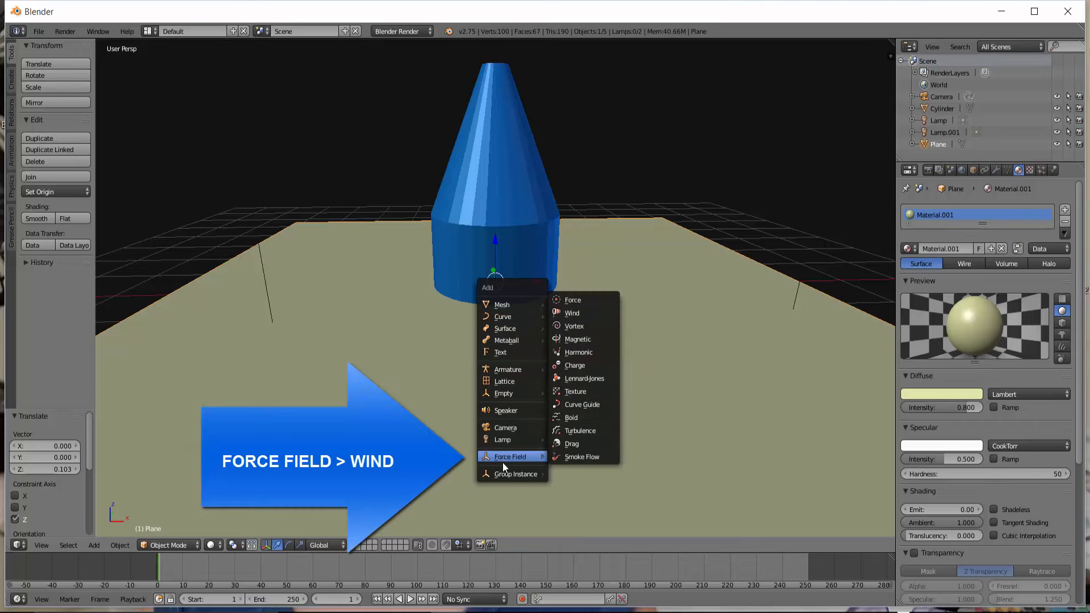
{"action": "left_click", "coordinate": [593, 312]}
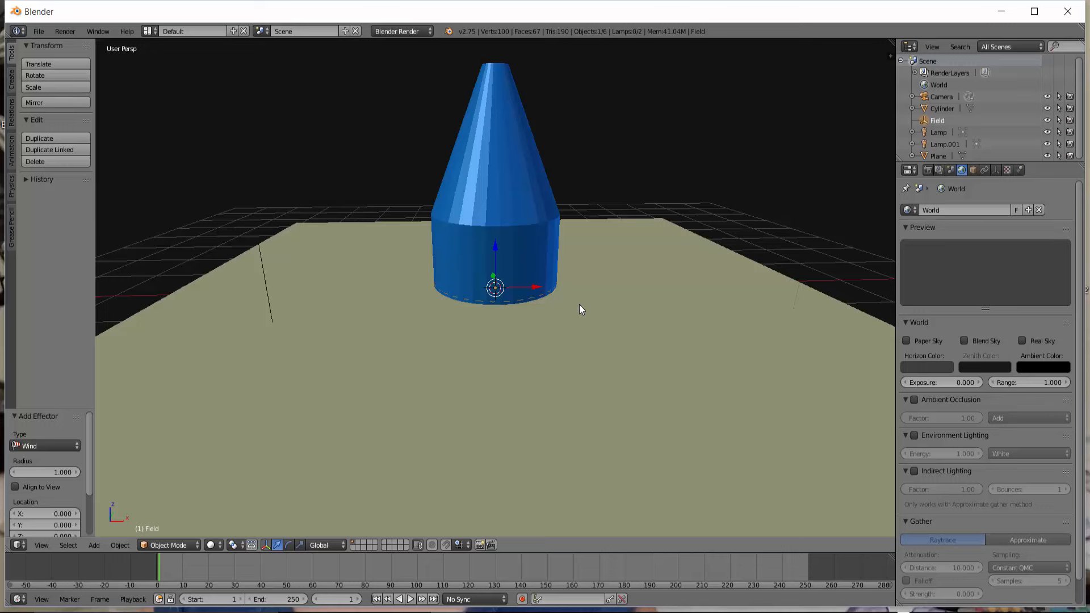
{"action": "key", "text": "z"}
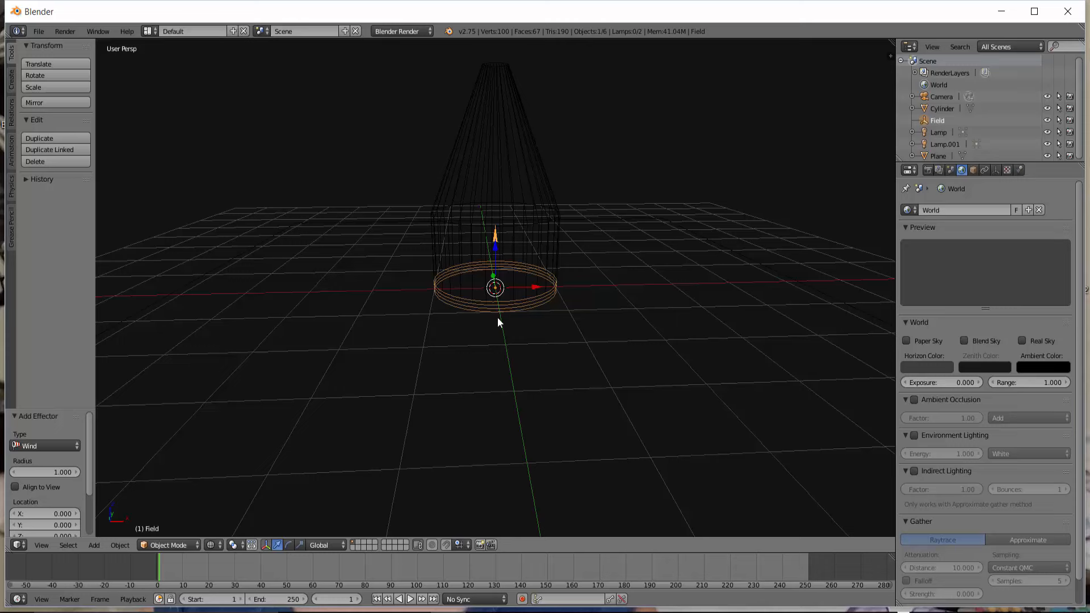
Move the wind force field down 0.75 units along Z so it sits below the cylinder's base
{"action": "right_click", "coordinate": [532, 189]}
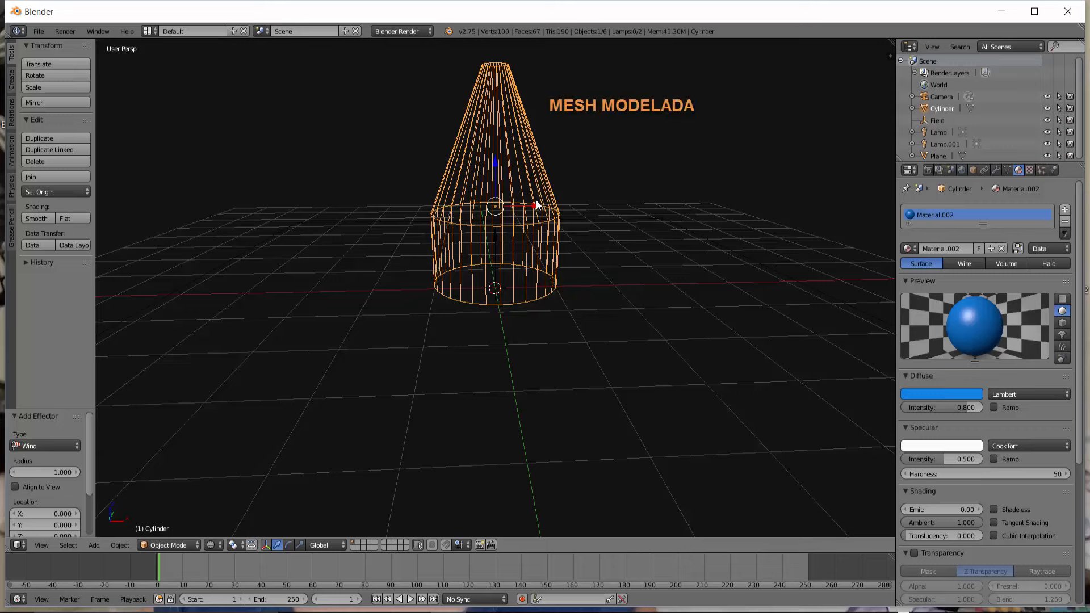
{"action": "right_click", "coordinate": [512, 298]}
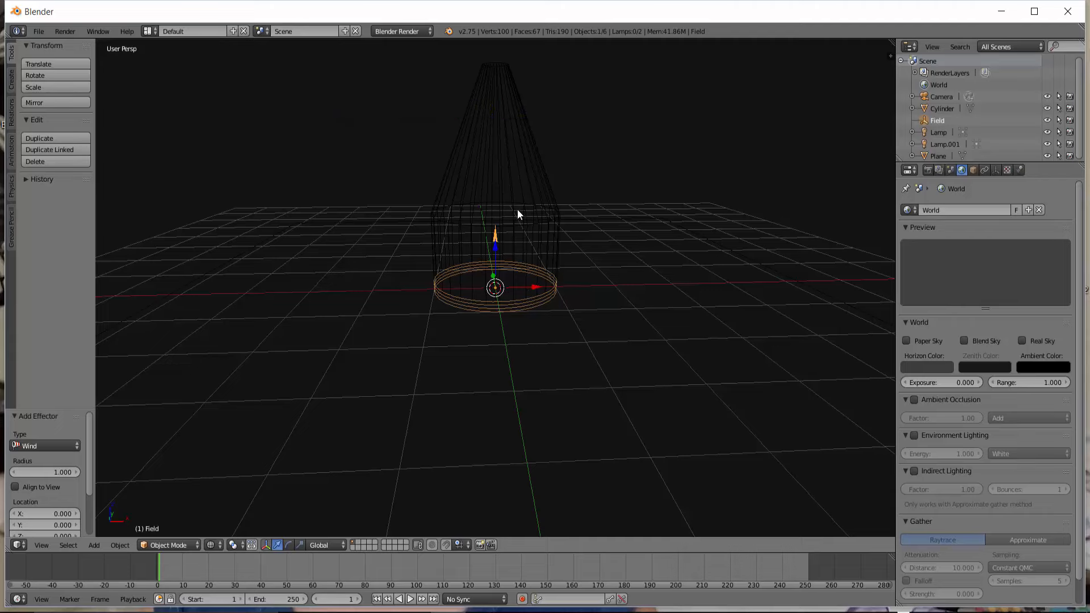
{"action": "right_click", "coordinate": [502, 172]}
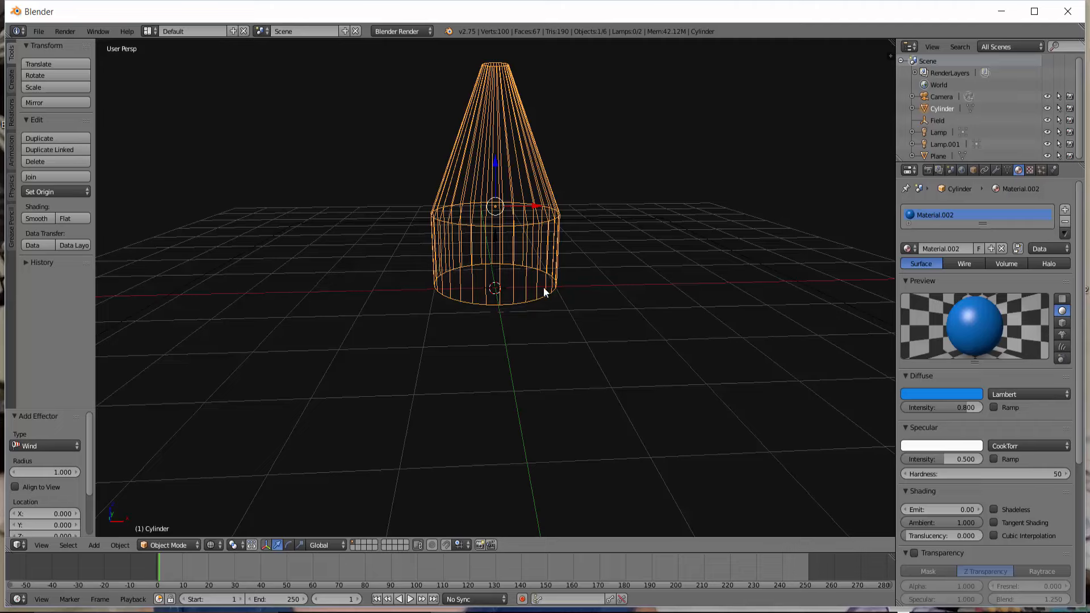
{"action": "right_click", "coordinate": [549, 269]}
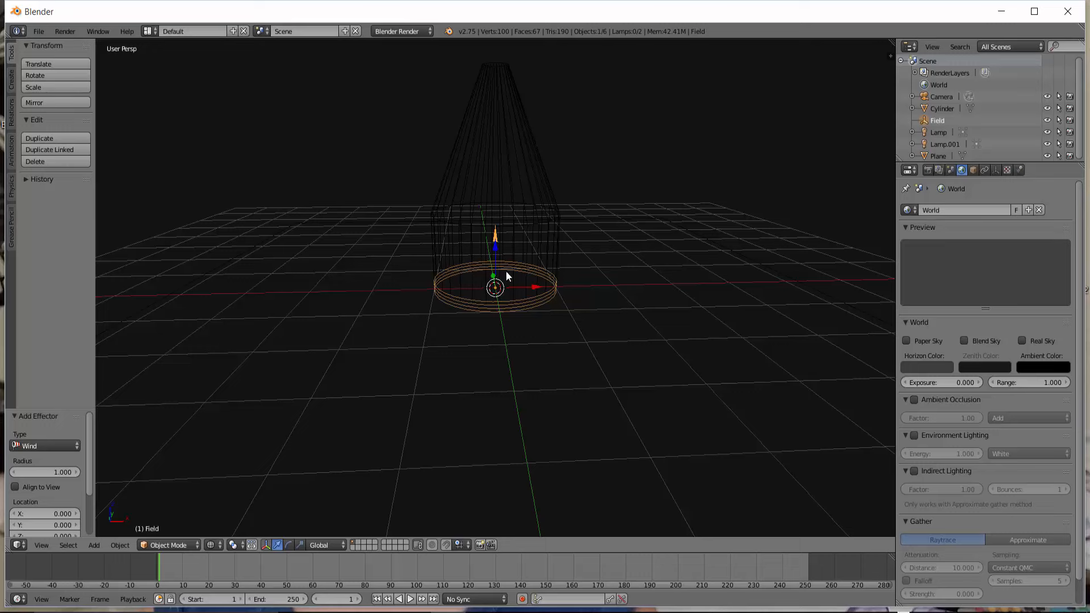
{"action": "scroll", "coordinate": [508, 295], "scroll_direction": "up", "scroll_amount": 3}
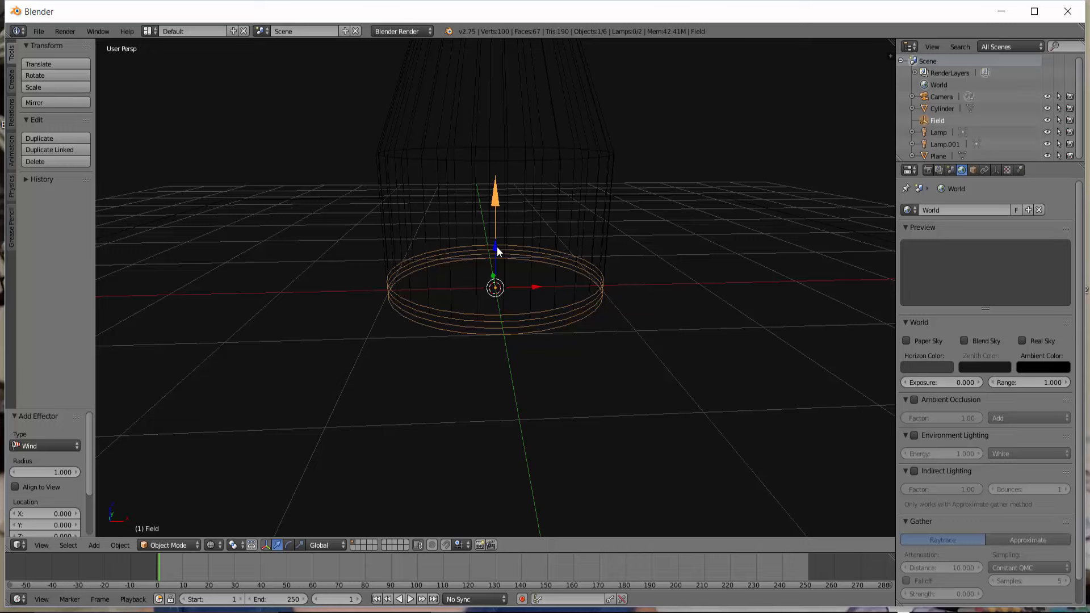
{"action": "left_click_drag", "start_coordinate": [496, 249], "coordinate": [488, 321]}
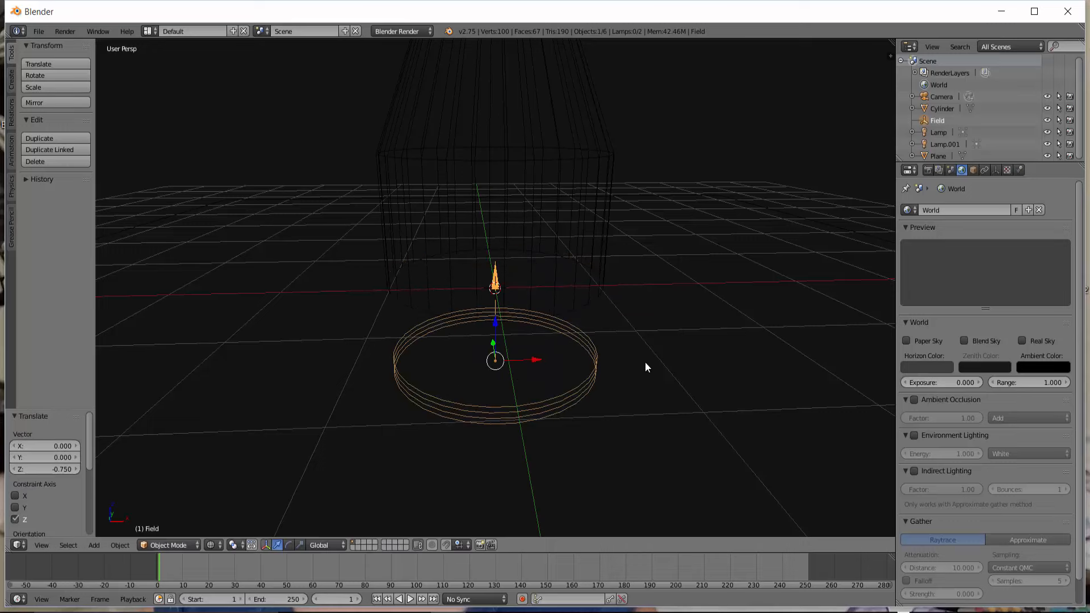
{"action": "middle_click_drag", "start_coordinate": [646, 363], "coordinate": [648, 347]}
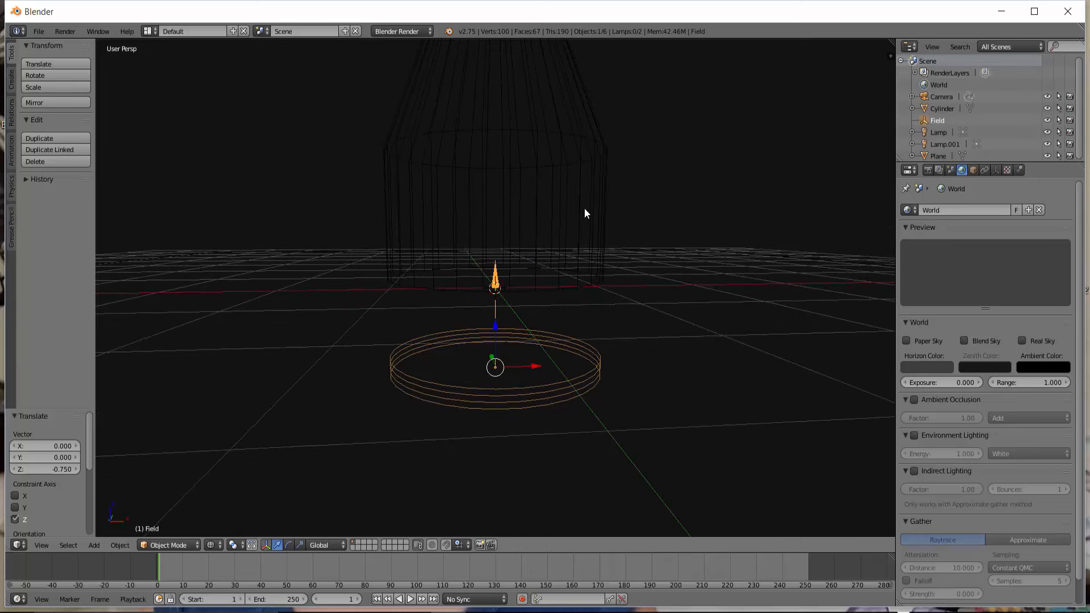
Select the cylinder, return the viewport to solid display, and play the animation to check for movement
{"action": "right_click", "coordinate": [532, 185]}
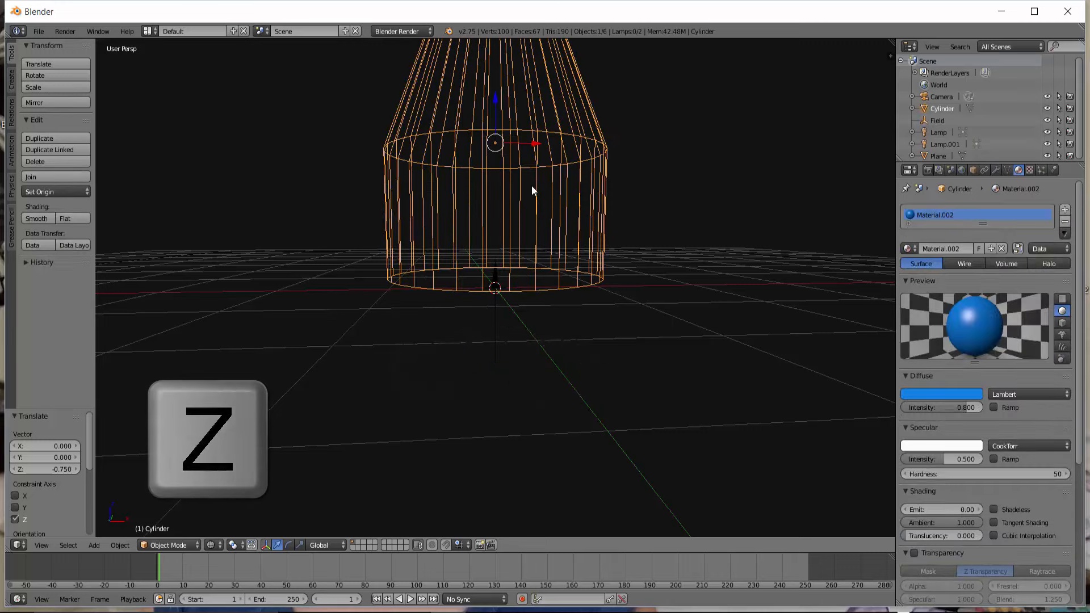
{"action": "key", "text": "z"}
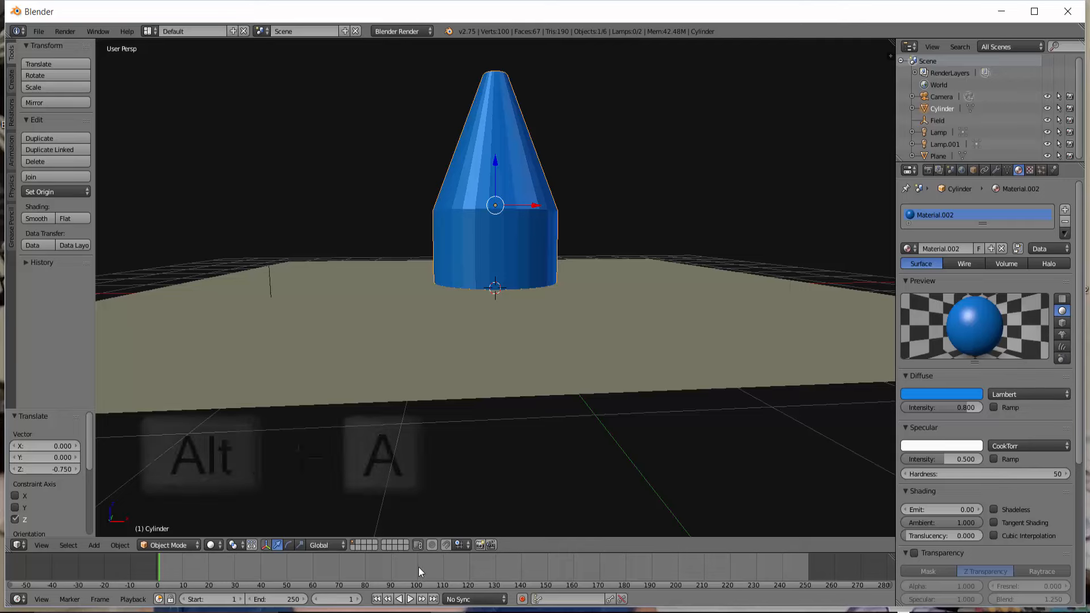
{"action": "key", "text": "alt+a"}
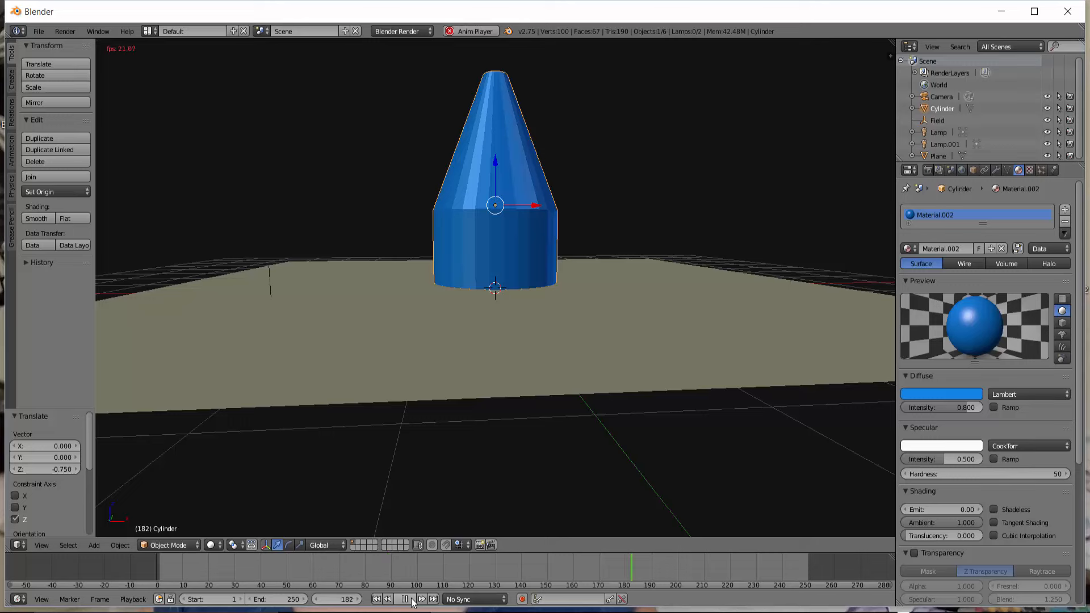
{"action": "left_click", "coordinate": [411, 599]}
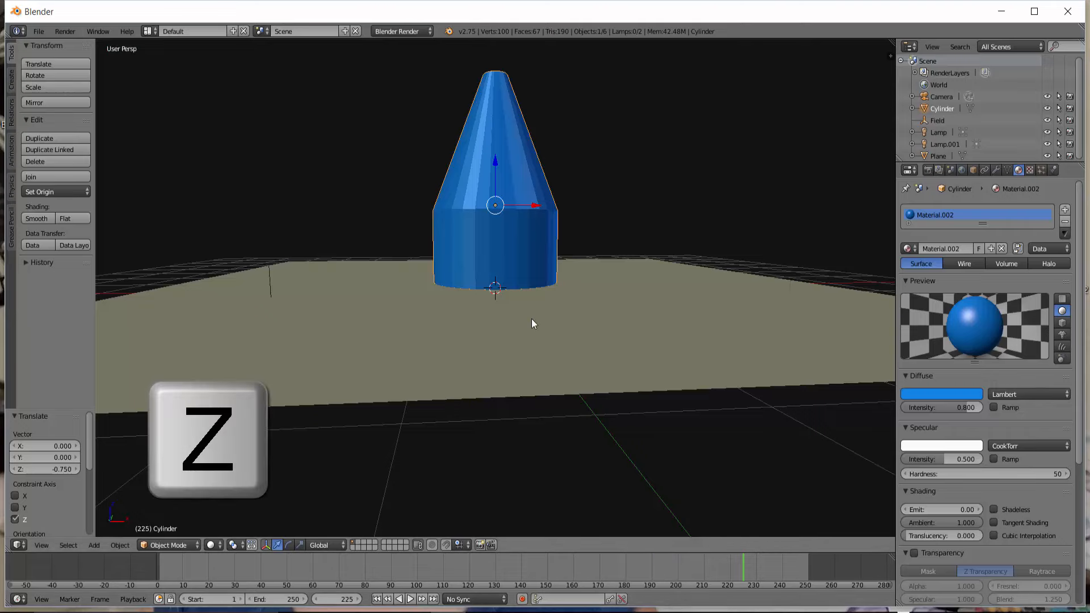
Select the wind field in wireframe display and open its physics settings, keeping type Wind and shape Plane
{"action": "key", "text": "z"}
{"action": "right_click", "coordinate": [505, 307]}
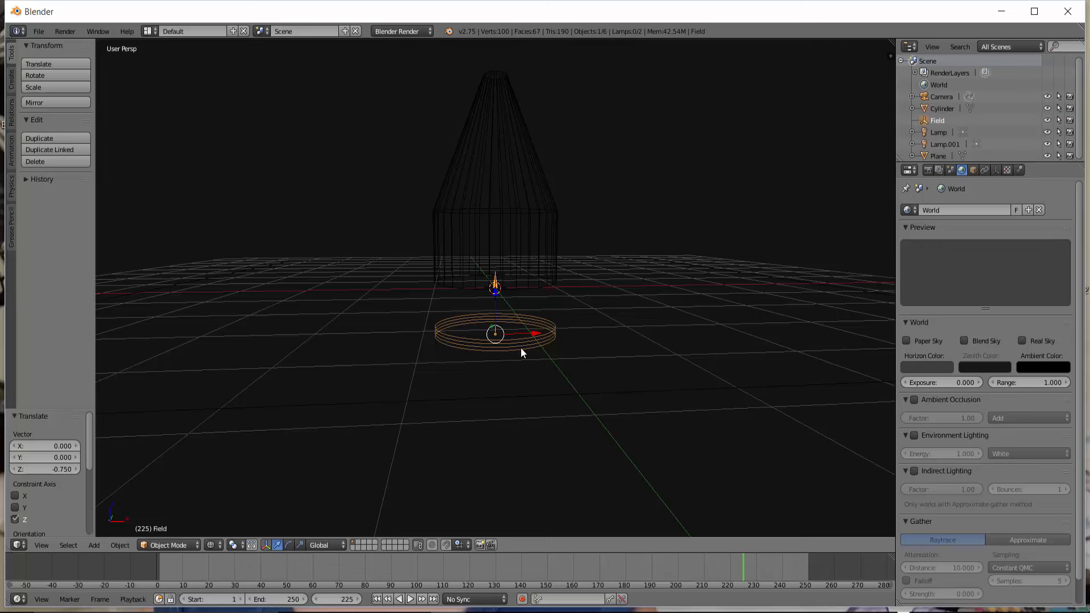
{"action": "left_click", "coordinate": [1021, 170]}
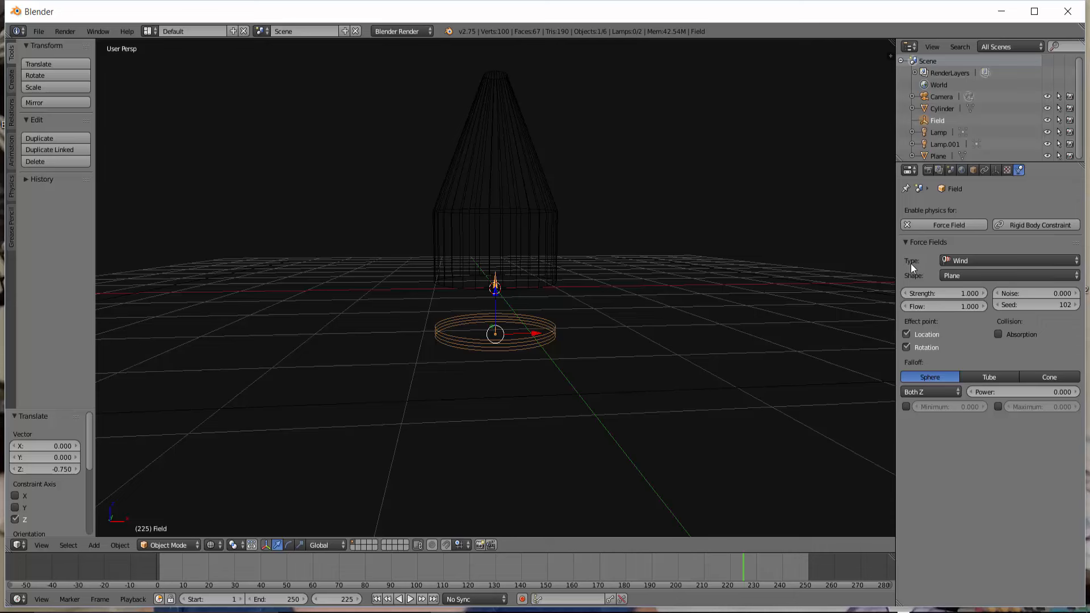
{"action": "left_click", "coordinate": [1076, 262]}
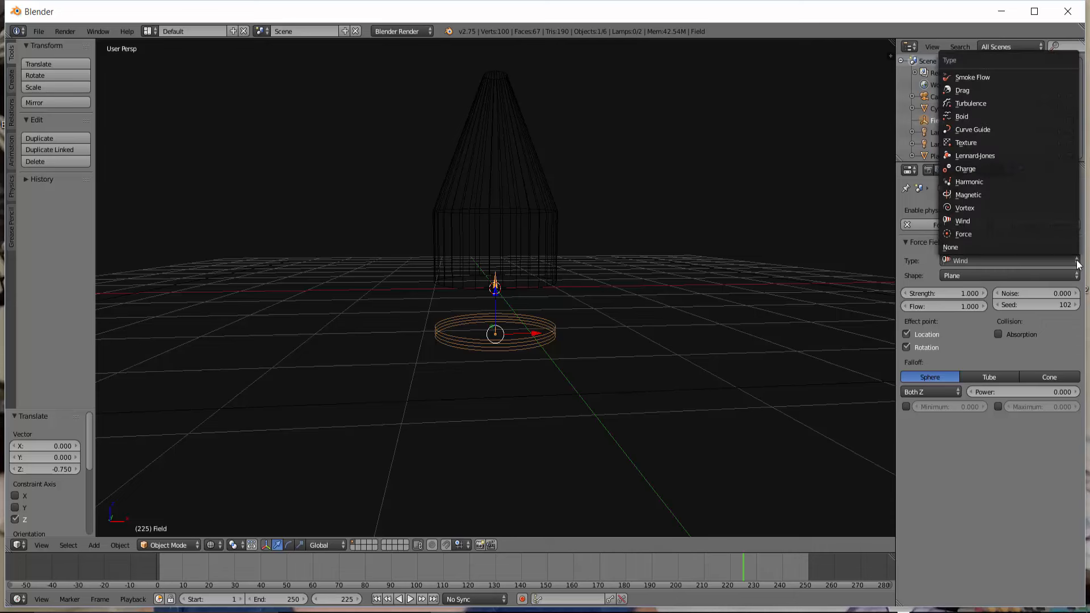
{"action": "left_click", "coordinate": [1076, 264]}
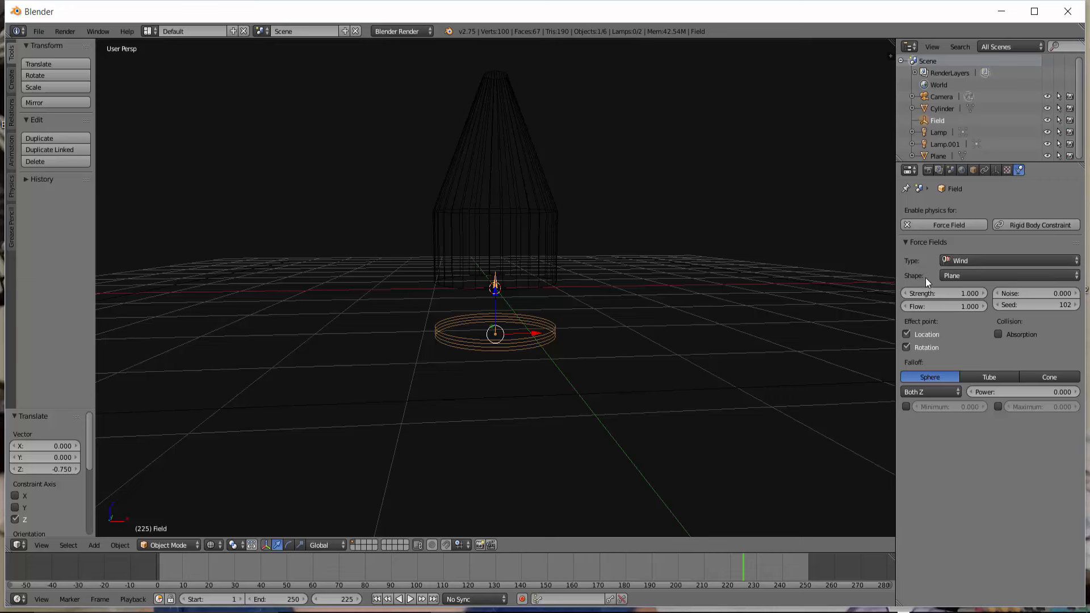
{"action": "left_click", "coordinate": [1077, 276]}
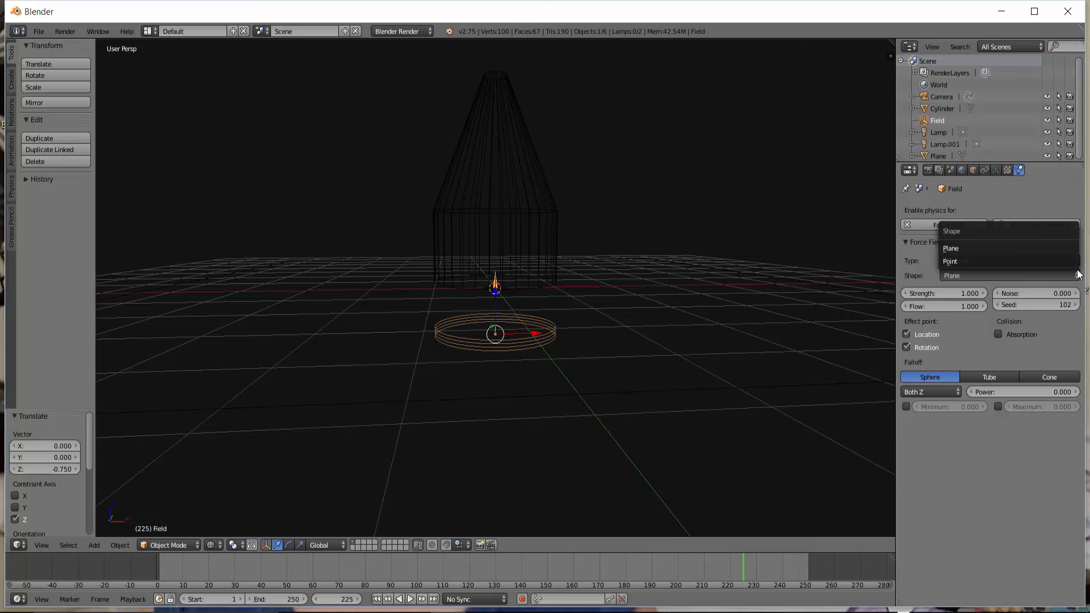
{"action": "left_click", "coordinate": [1012, 251]}
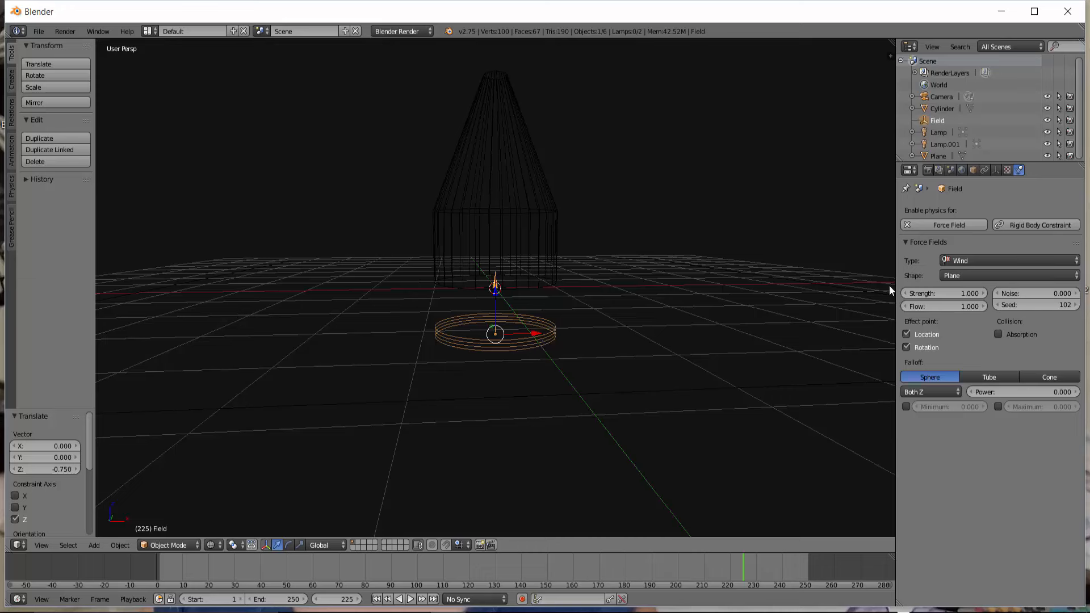
Set the wind force field's strength to 23.3
{"action": "left_click", "coordinate": [936, 292]}
{"action": "type", "text": "9.8"}
{"action": "key", "text": "Return"}
{"action": "left_click_drag", "start_coordinate": [962, 292], "coordinate": [1035, 292]}
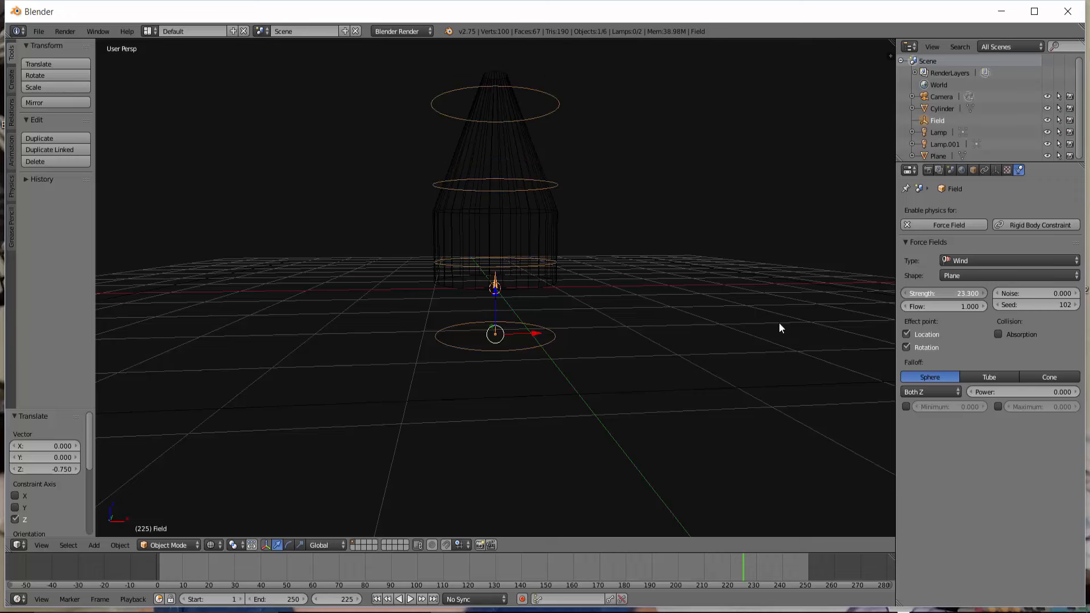
Switch the viewport back to solid display and play the animation to check the stronger wind's effect
{"action": "scroll", "coordinate": [617, 346], "scroll_direction": "down", "scroll_amount": 1}
{"action": "scroll", "coordinate": [613, 352], "scroll_direction": "down", "scroll_amount": 2}
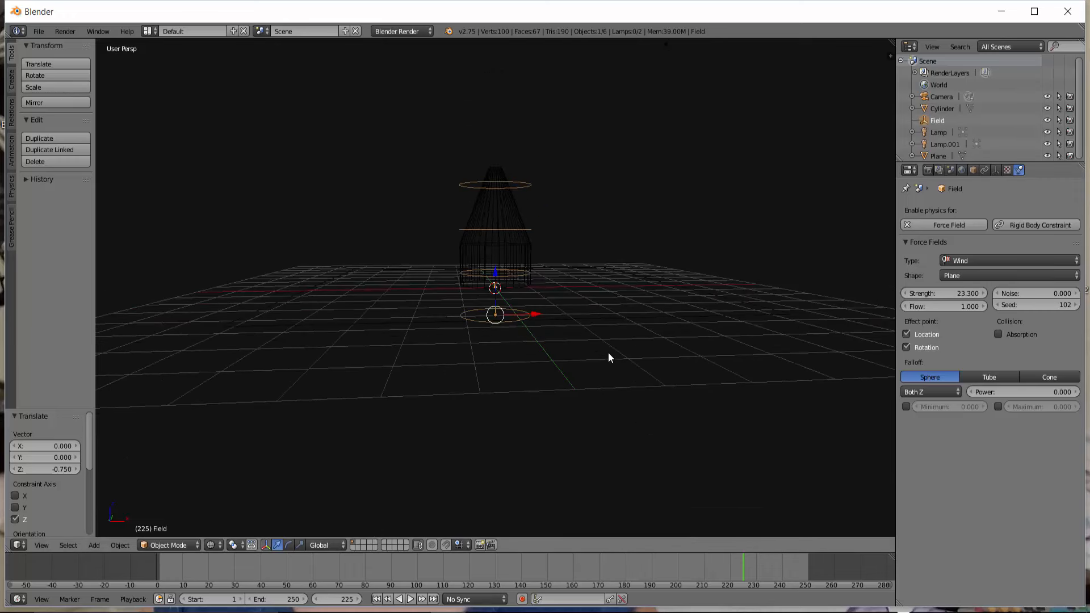
{"action": "key", "text": "z"}
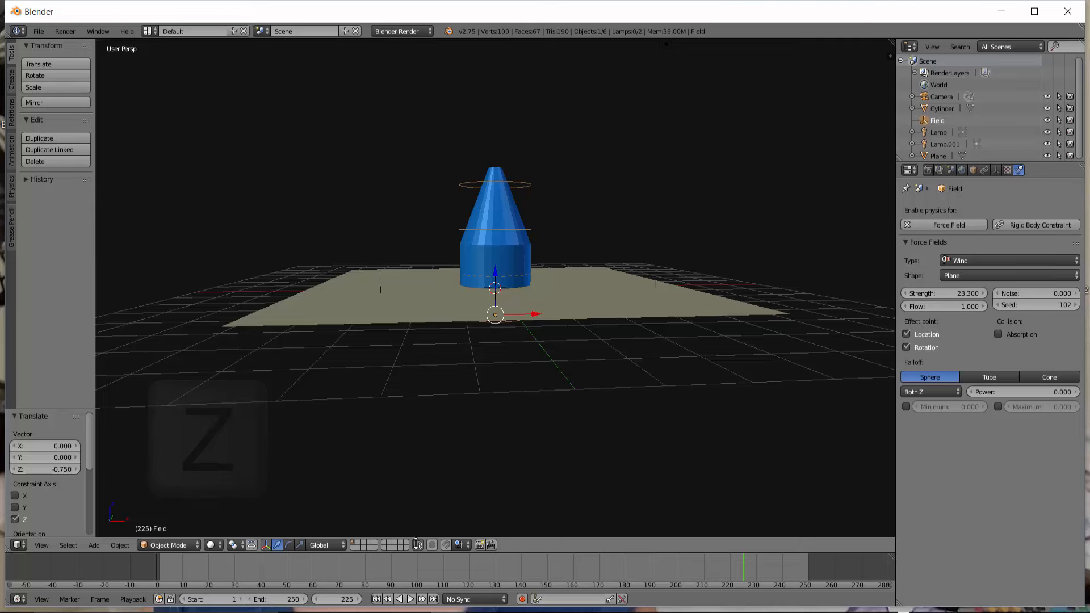
{"action": "key", "text": "alt+a"}
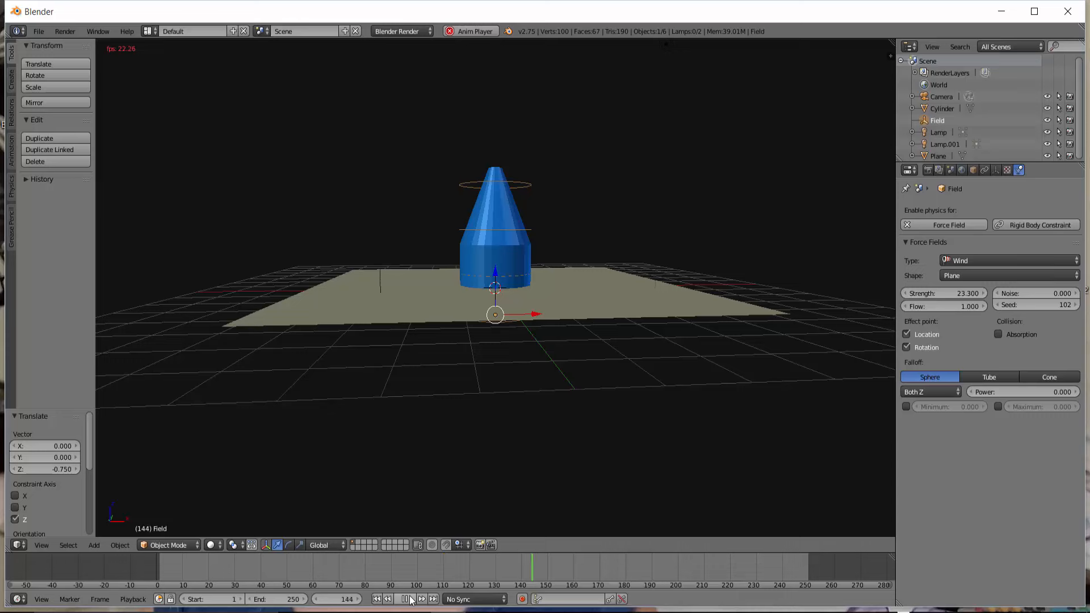
{"action": "left_click", "coordinate": [406, 598]}
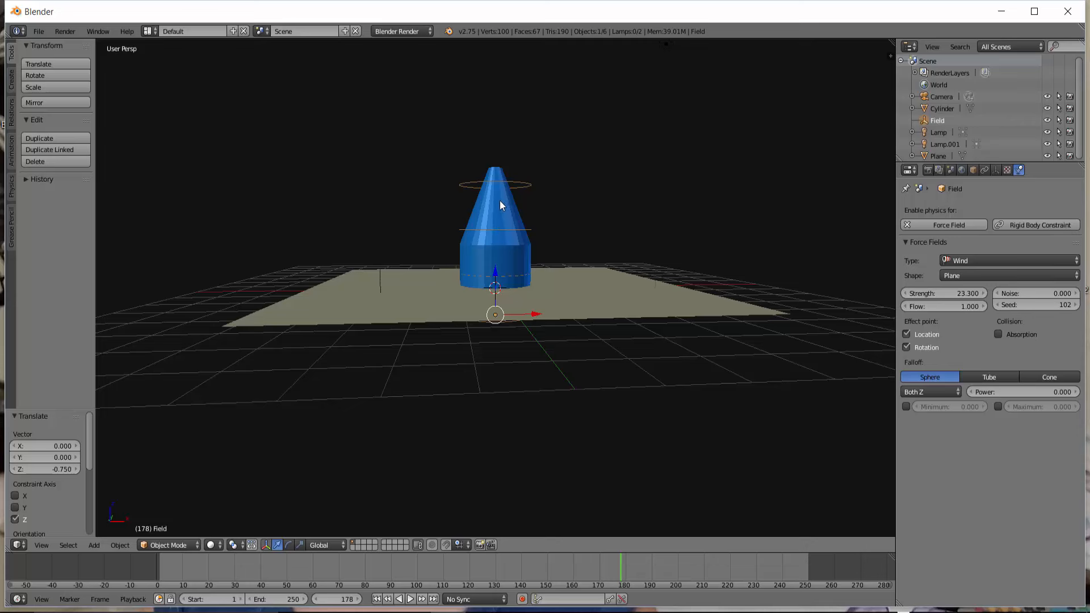
Make the cylinder an active Rigid Body, test the animation from the first frame, and rewind it to the start
{"action": "right_click", "coordinate": [494, 214]}
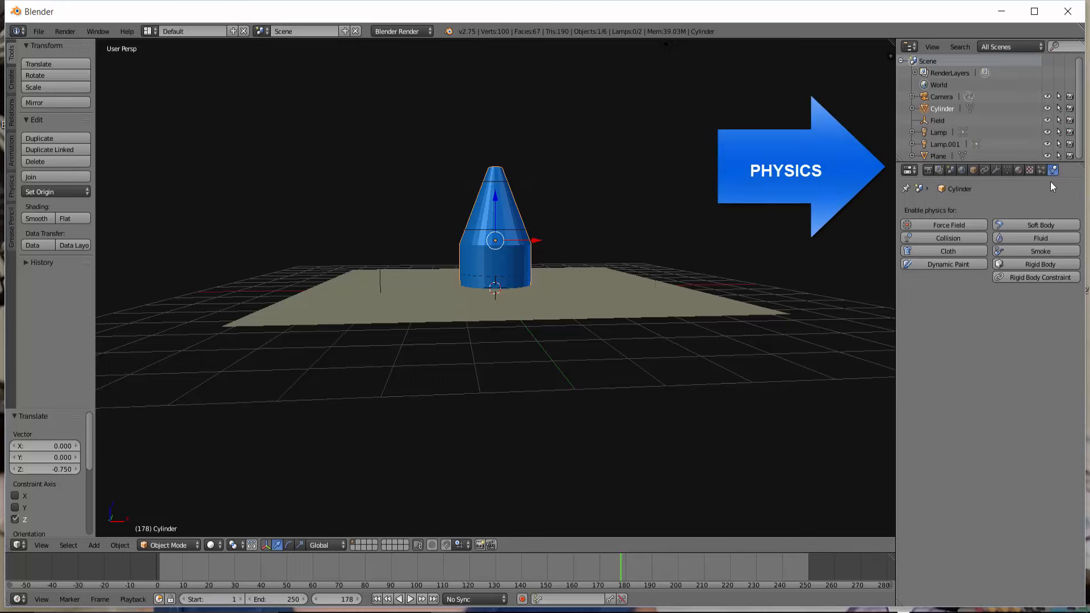
{"action": "left_click", "coordinate": [1037, 263]}
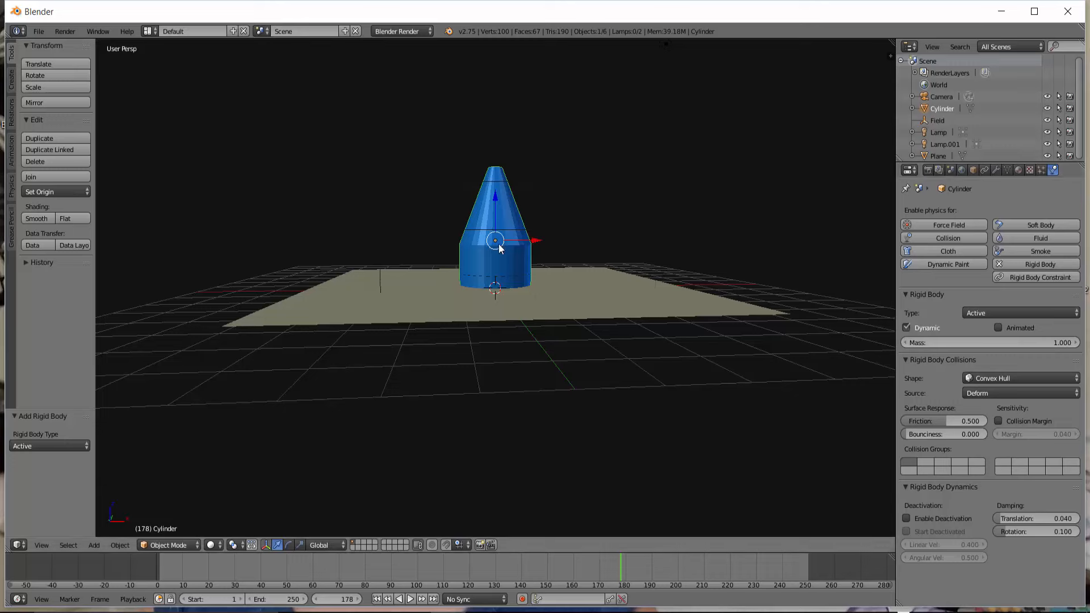
{"action": "left_click", "coordinate": [376, 599]}
{"action": "left_click", "coordinate": [409, 599]}
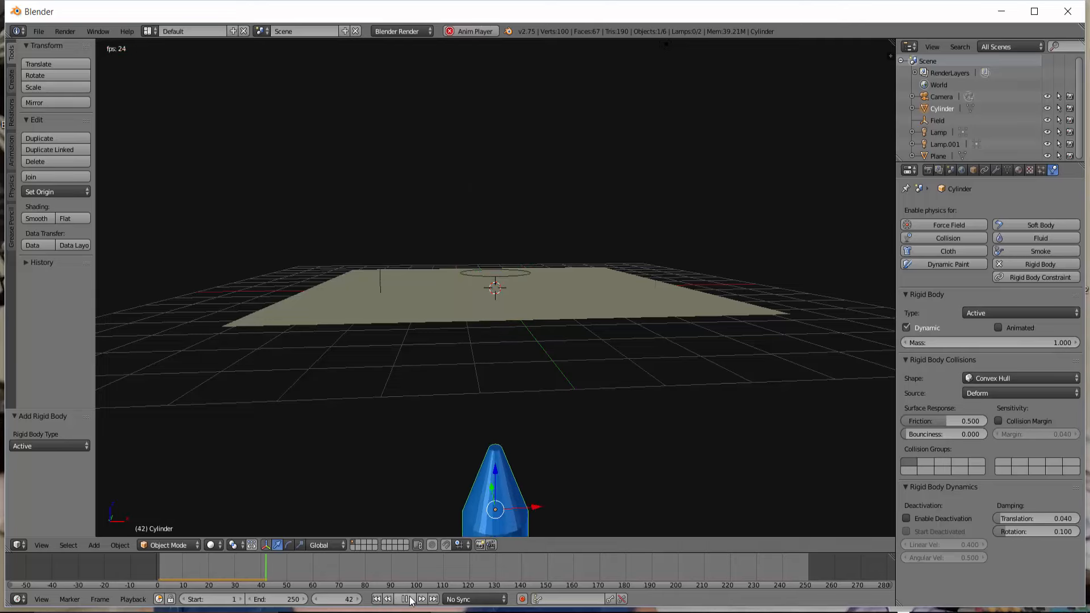
{"action": "left_click", "coordinate": [409, 599]}
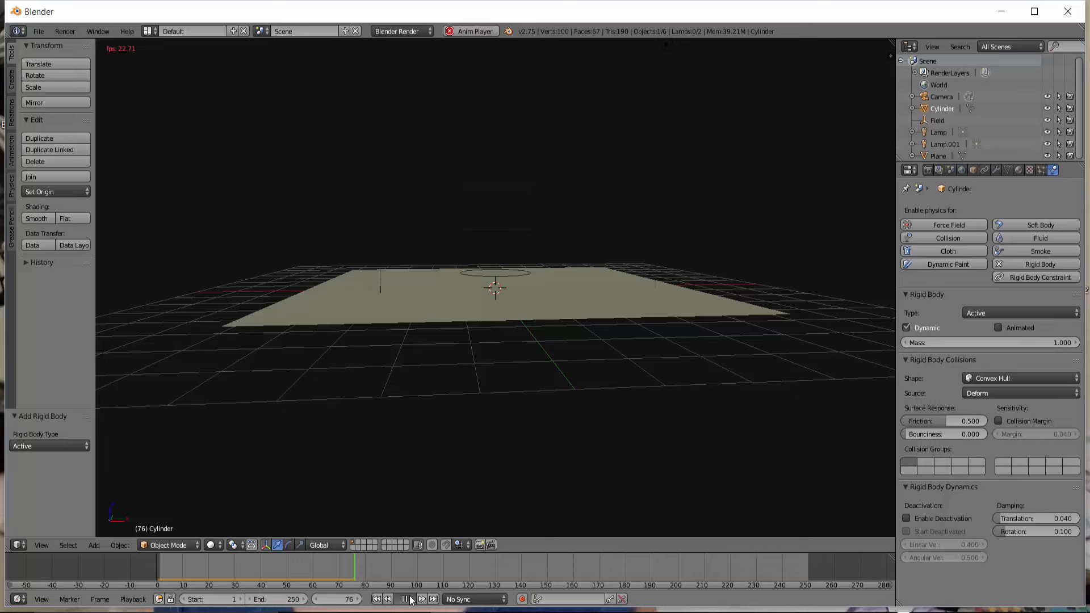
{"action": "left_click", "coordinate": [376, 599]}
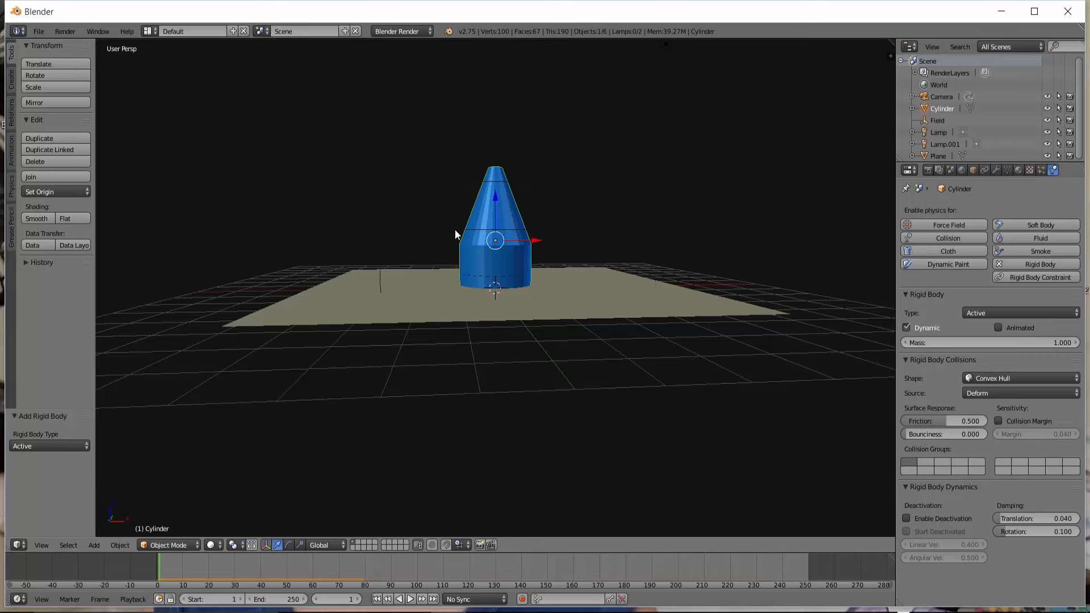
{"action": "left_click", "coordinate": [410, 599]}
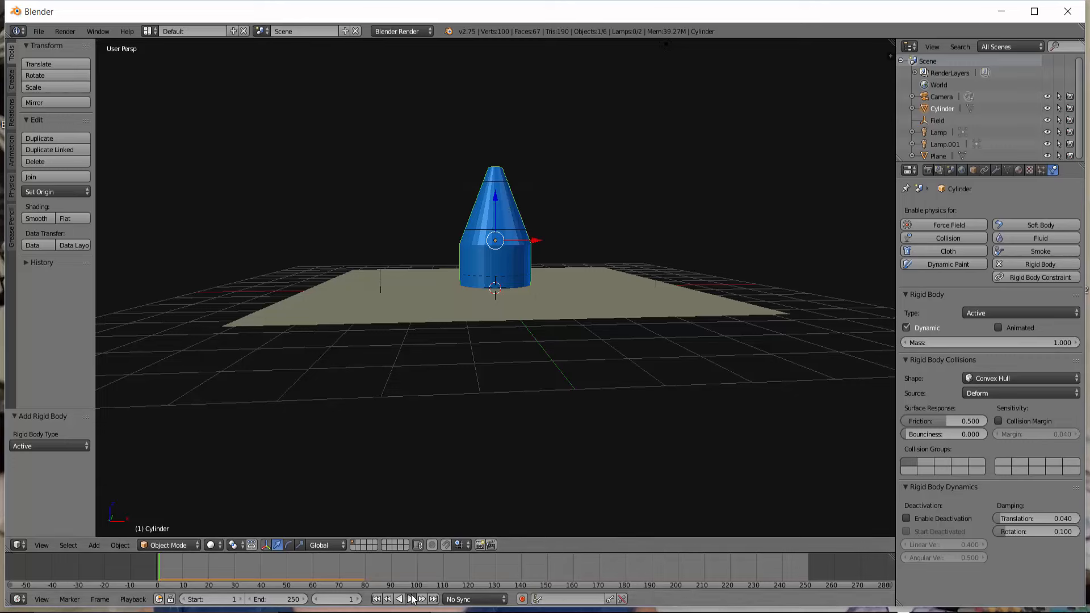
{"action": "left_click", "coordinate": [407, 599]}
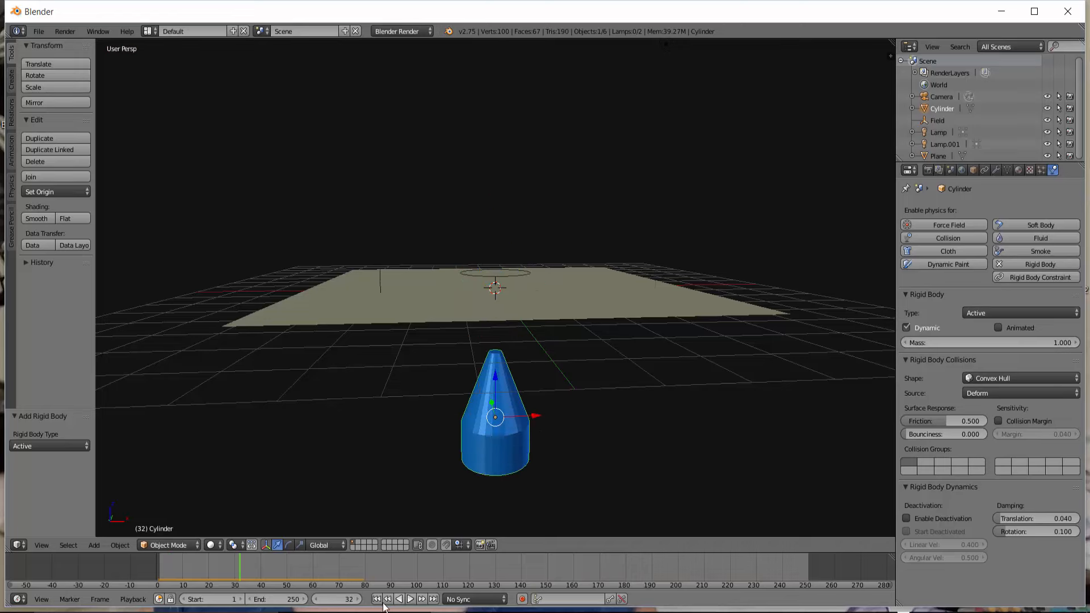
{"action": "left_click", "coordinate": [377, 600]}
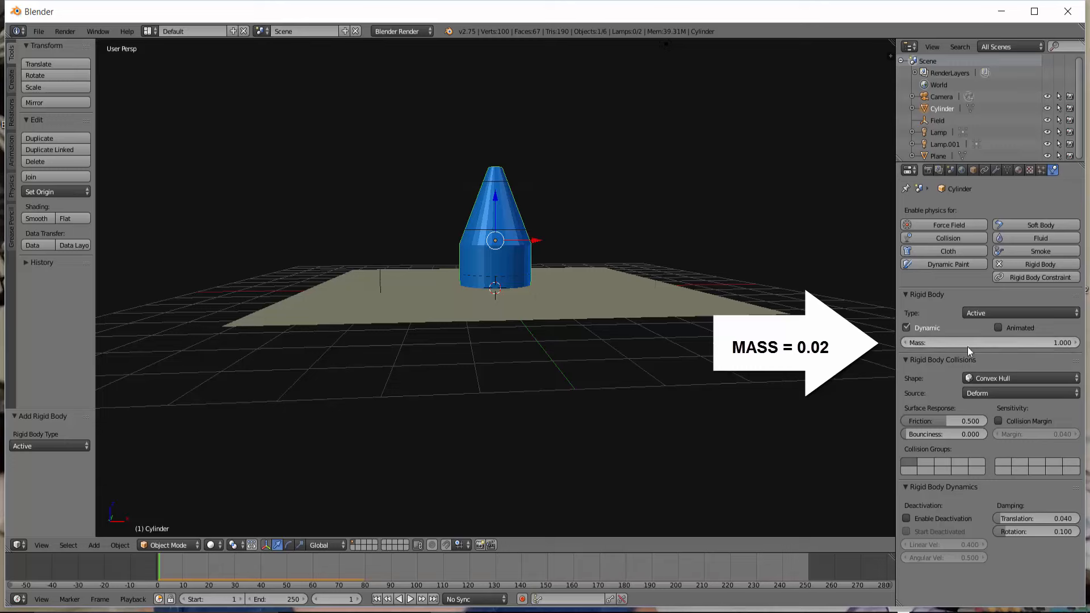
Set the cylinder's rigid body mass to 0.02 and play the animation to test the wind's lift
{"action": "left_click", "coordinate": [1022, 342]}
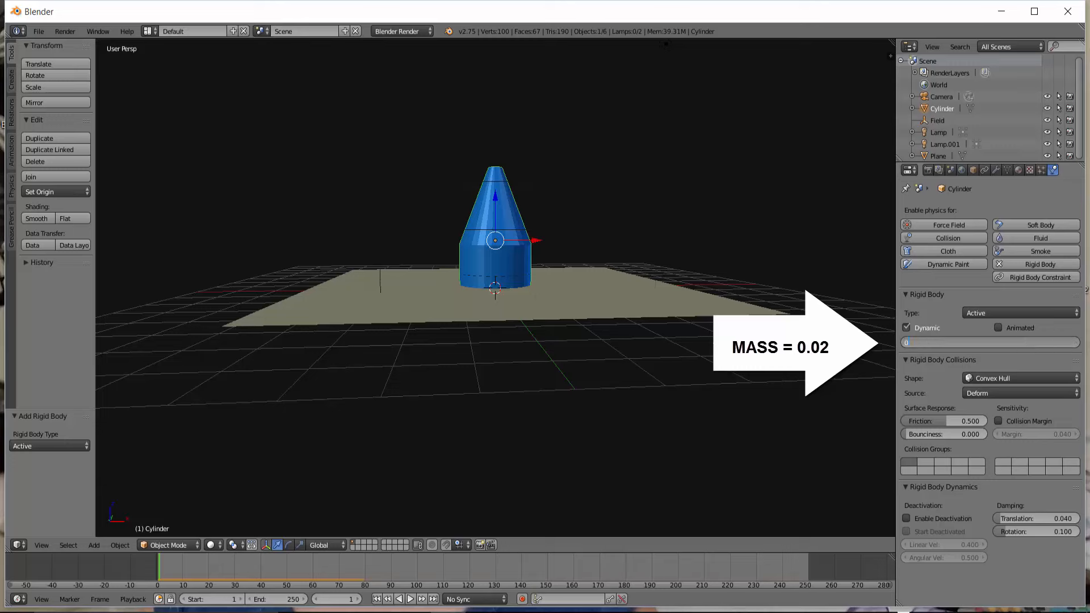
{"action": "type", "text": "0.0"}
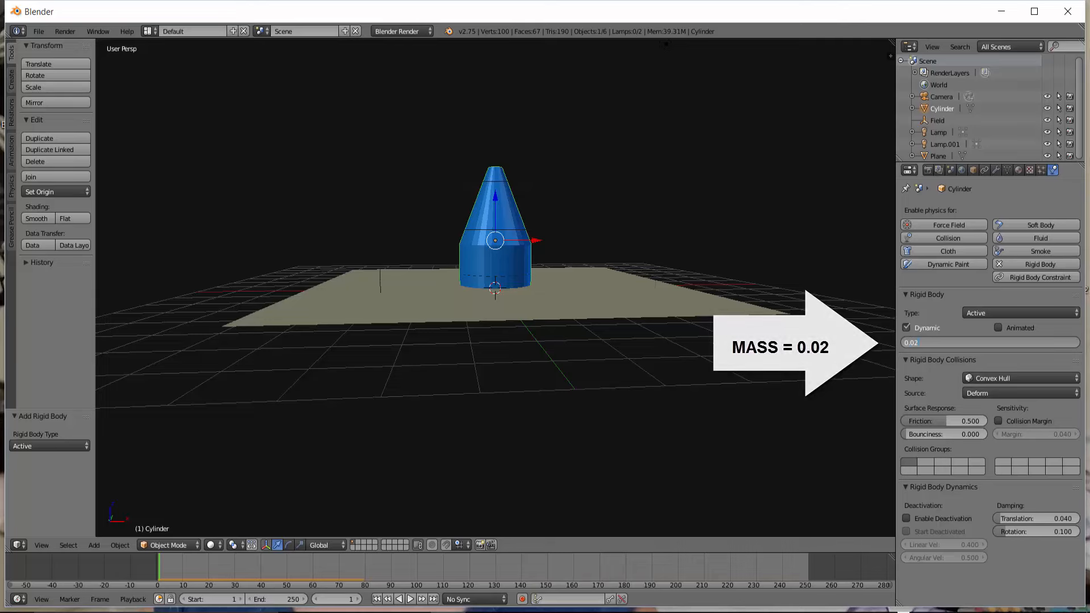
{"action": "type", "text": "2"}
{"action": "key", "text": "Return"}
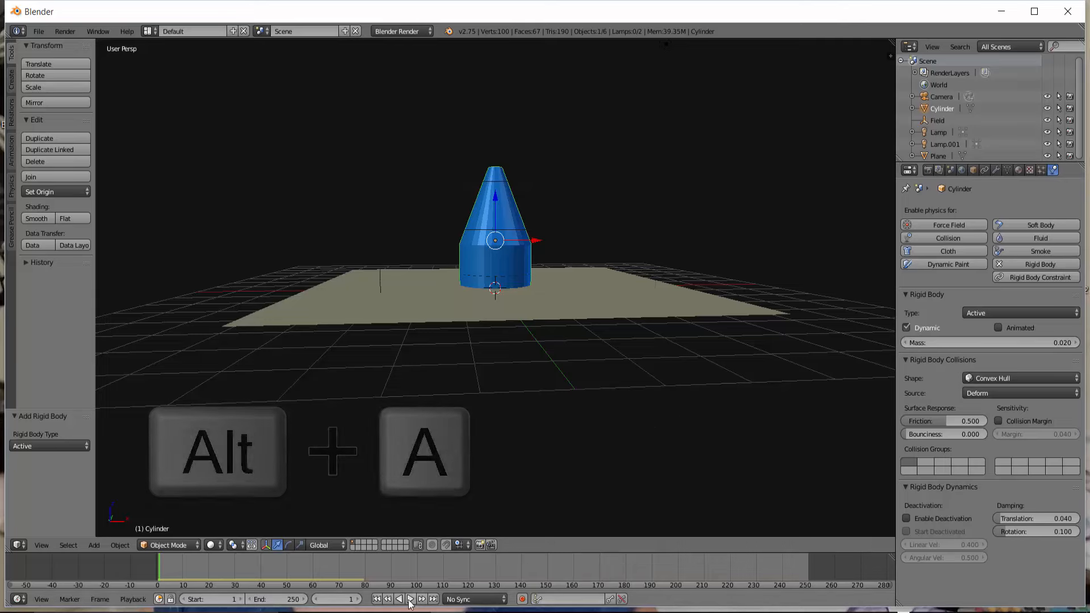
{"action": "key", "text": "alt+a"}
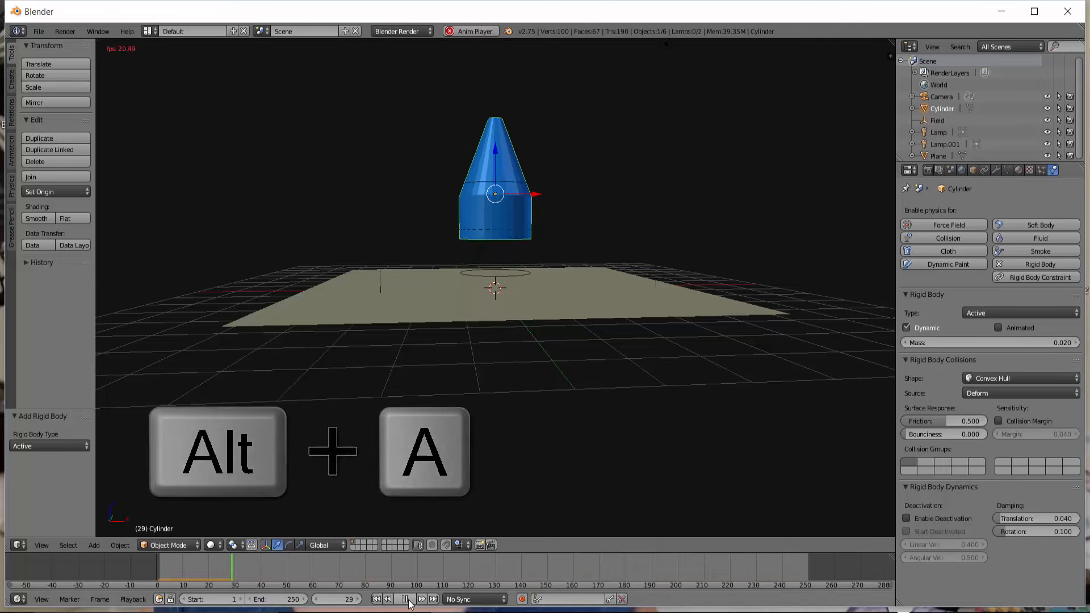
{"action": "left_click", "coordinate": [405, 598]}
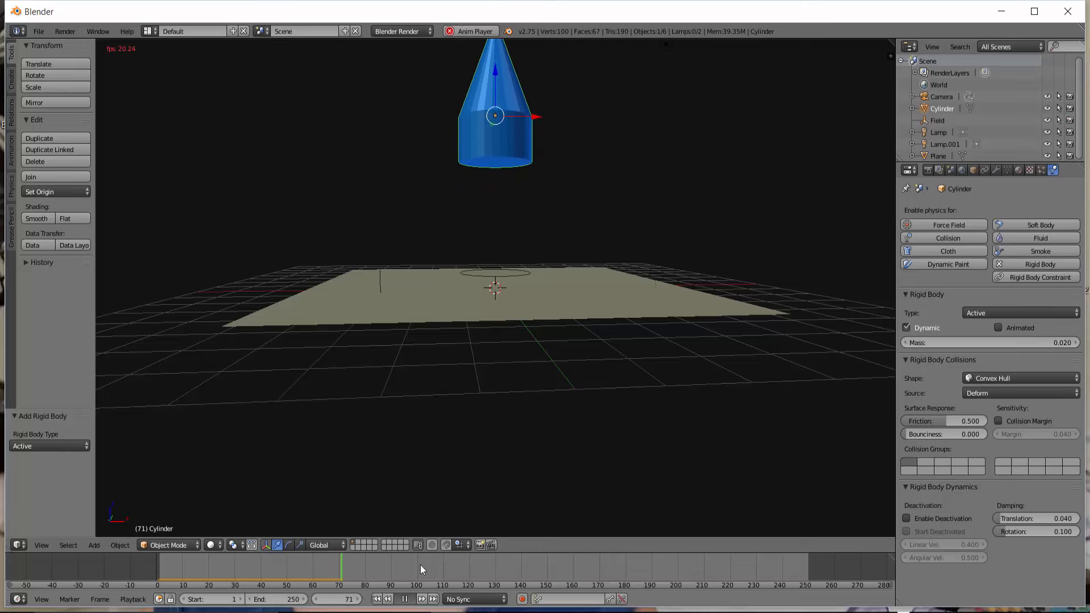
Select the wind force field beneath the cylinder and lower its strength to 18.3
{"action": "right_click", "coordinate": [513, 280]}
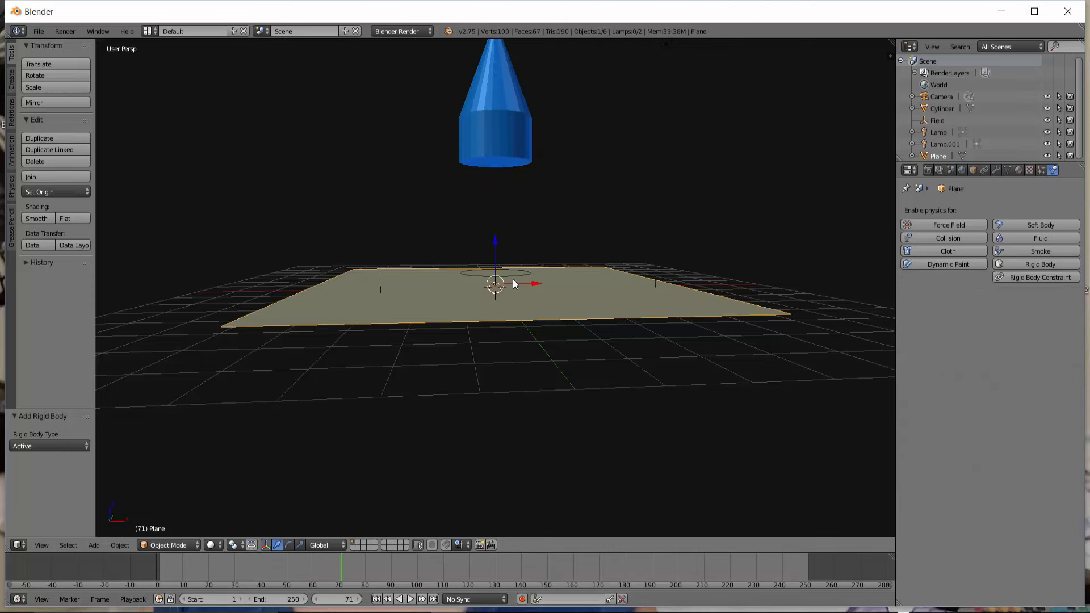
{"action": "right_click", "coordinate": [513, 274]}
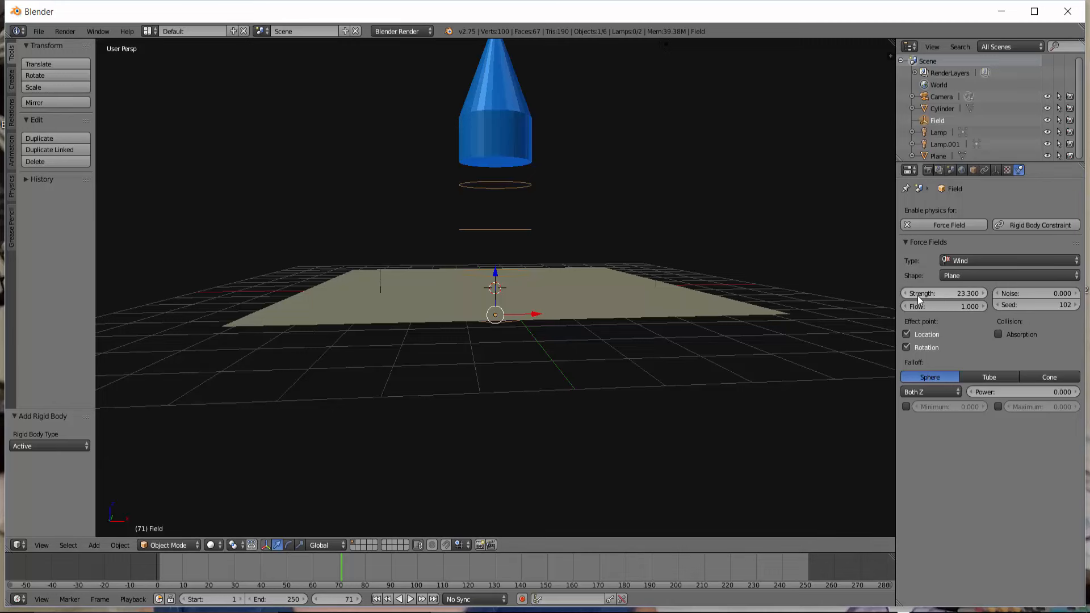
{"action": "left_click_drag", "start_coordinate": [958, 292], "coordinate": [650, 295]}
{"action": "scroll", "coordinate": [570, 284], "scroll_direction": "up", "scroll_amount": 3}
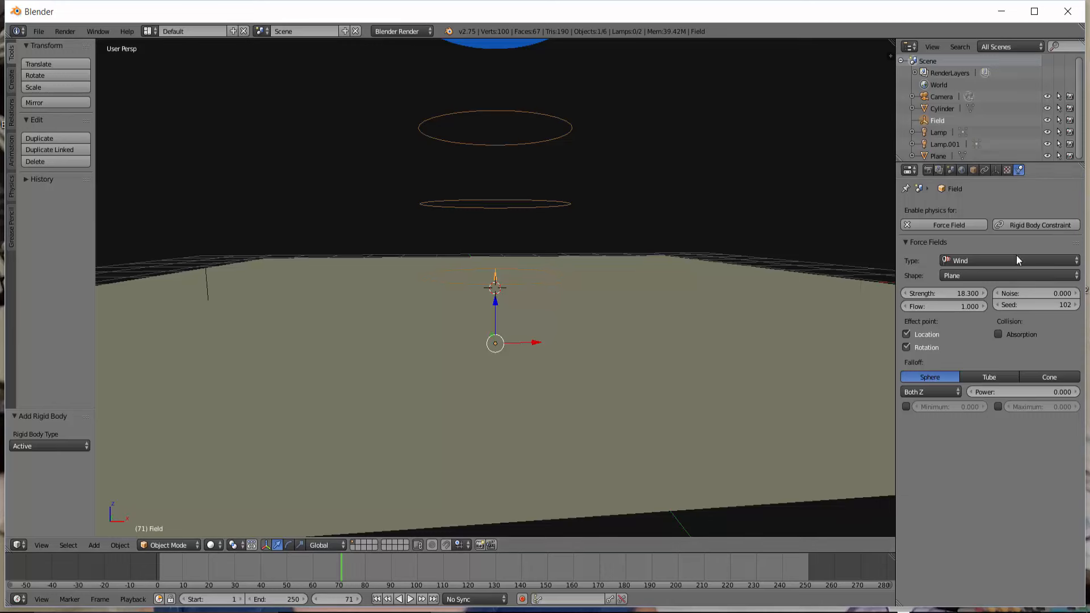
{"action": "mouse_move", "coordinate": [955, 292]}
{"action": "left_mouse_down"}
{"action": "mouse_move", "coordinate": [936, 292]}
{"action": "mouse_move", "coordinate": [955, 291]}
{"action": "left_mouse_up"}
{"action": "scroll", "coordinate": [616, 229], "scroll_direction": "down", "scroll_amount": 5}
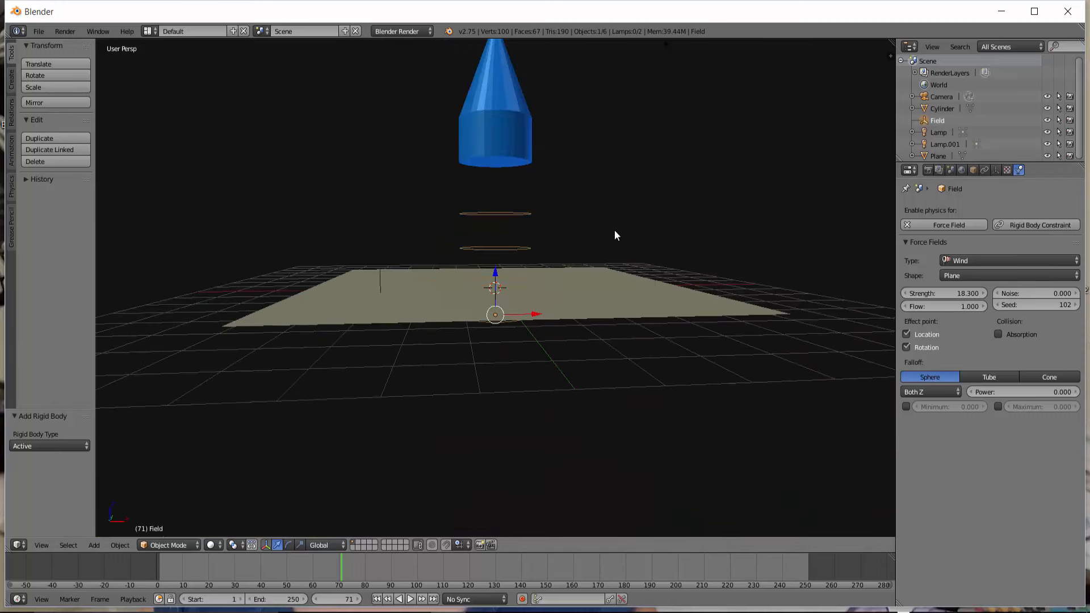
{"action": "scroll", "coordinate": [614, 230], "scroll_direction": "down", "scroll_amount": 4}
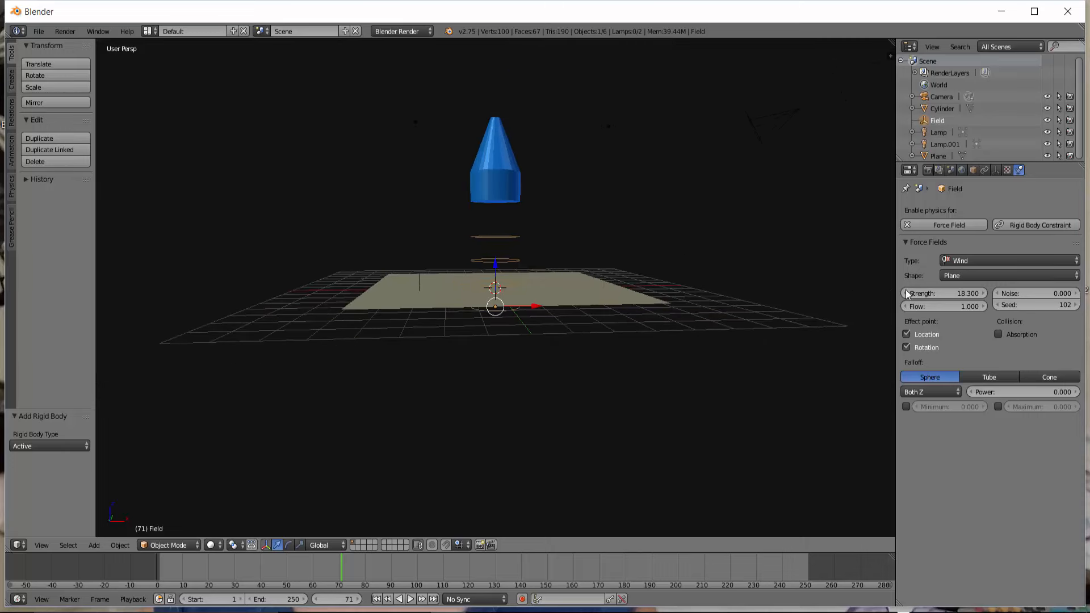
Reduce the wind strength to 12.4 and play the animation from the first frame to check the lift
{"action": "left_click_drag", "start_coordinate": [942, 296], "coordinate": [908, 296]}
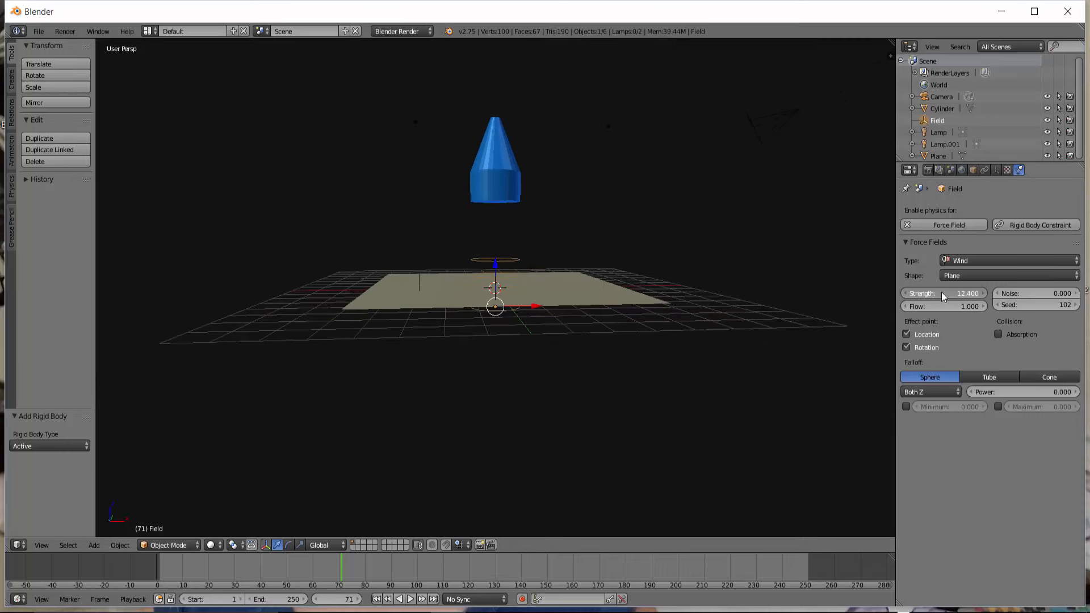
{"action": "left_click", "coordinate": [376, 599]}
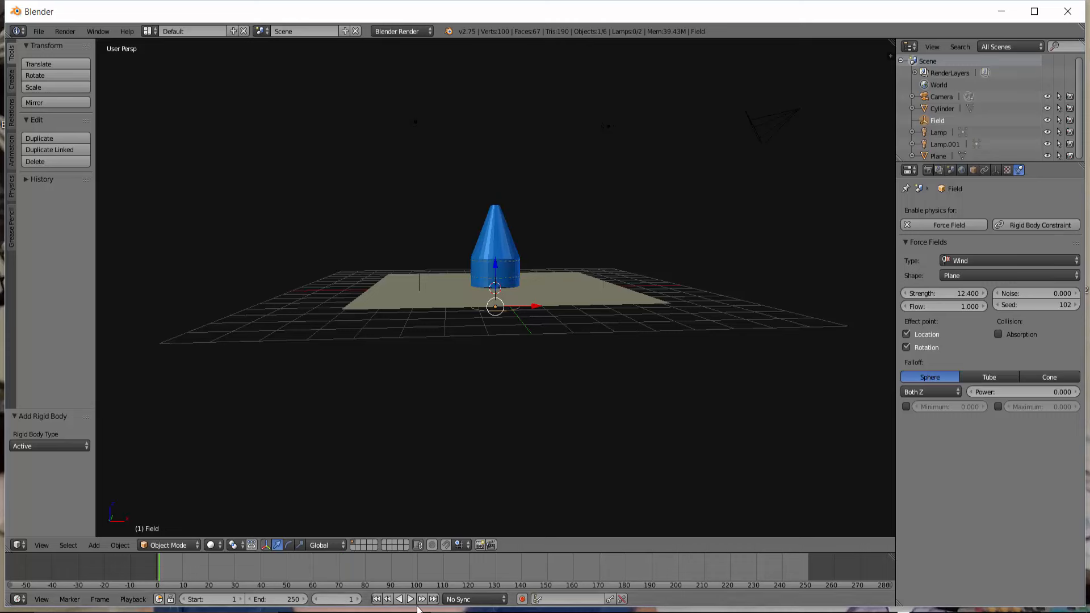
{"action": "left_click", "coordinate": [411, 599]}
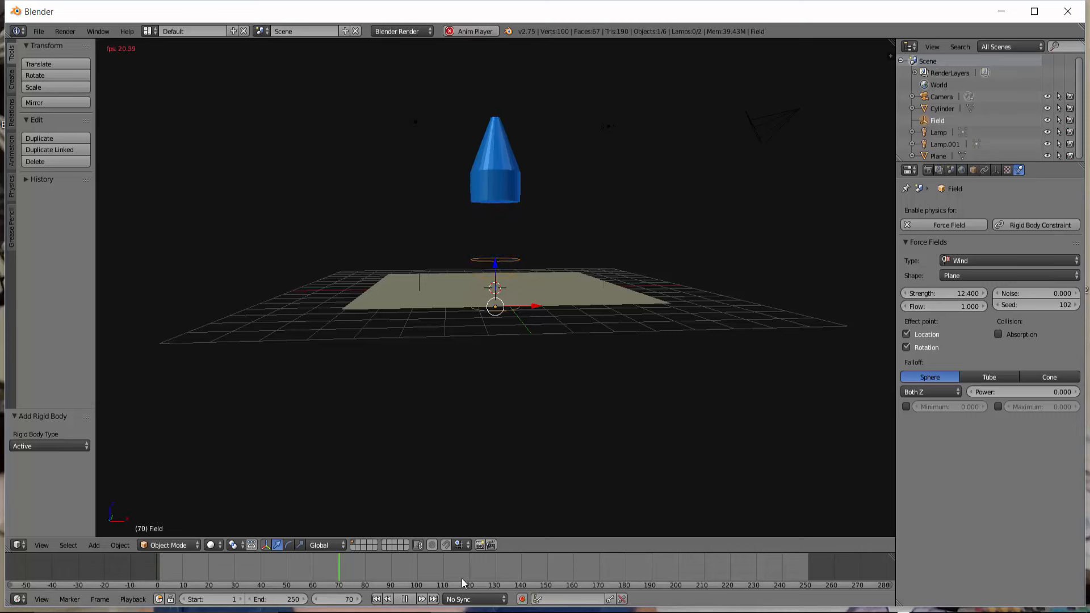
Lower the wind strength to 7.8, replay the animation from the first frame, and stop it
{"action": "left_click_drag", "start_coordinate": [976, 294], "coordinate": [951, 294]}
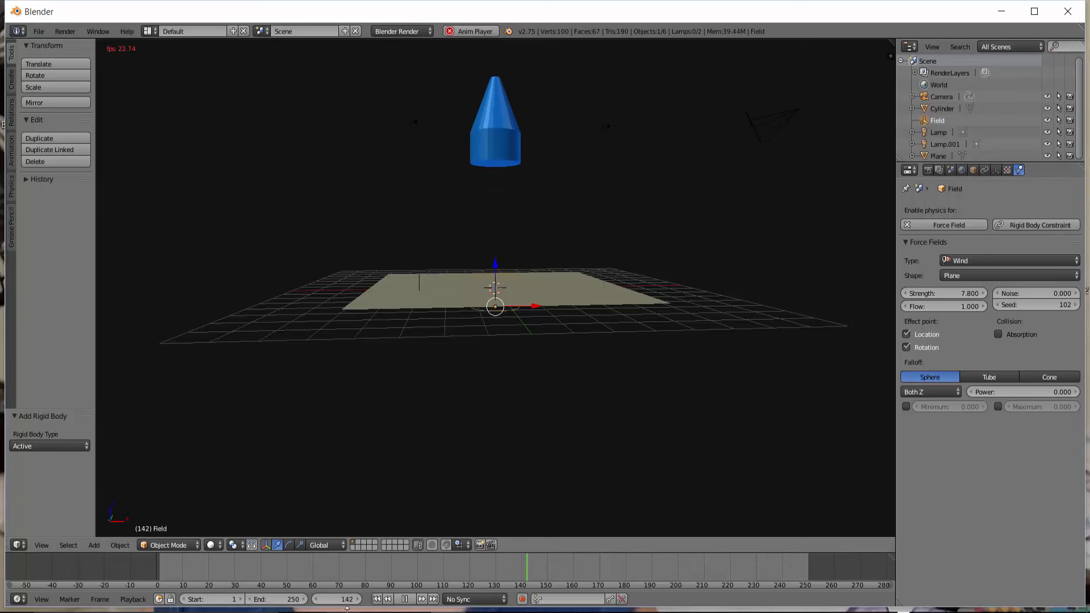
{"action": "left_click", "coordinate": [405, 599]}
{"action": "left_click", "coordinate": [377, 599]}
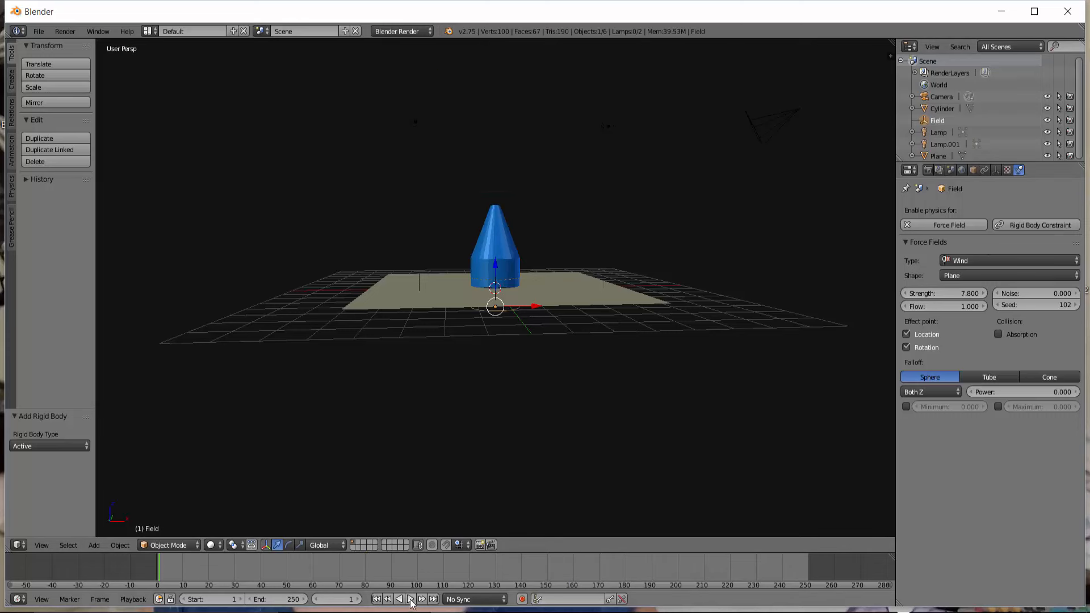
{"action": "left_click", "coordinate": [411, 599]}
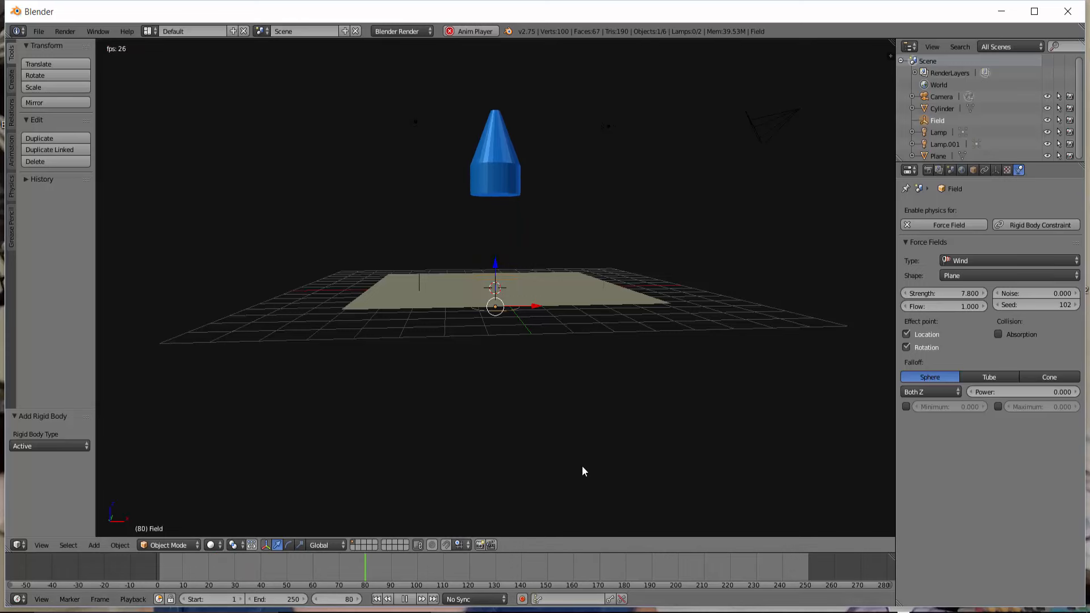
{"action": "key", "text": "alt+a"}
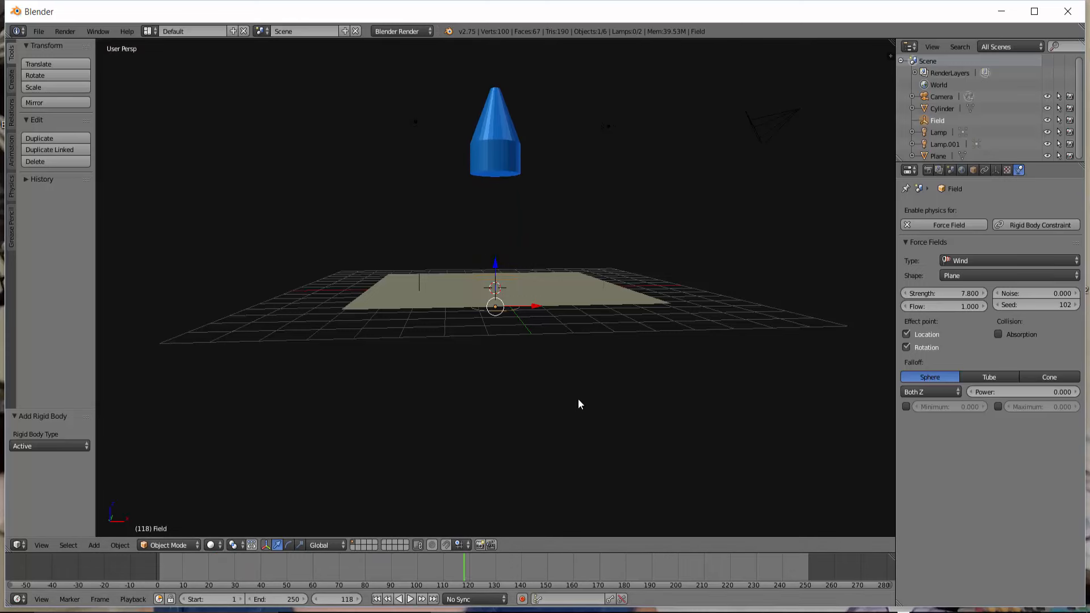
Change the force field's type to Magnetic, test the animation from the first frame, and rewind it
{"action": "mouse_move", "coordinate": [576, 373]}
{"action": "middle_mouse_down"}
{"action": "mouse_move", "coordinate": [562, 390]}
{"action": "mouse_move", "coordinate": [584, 389]}
{"action": "middle_mouse_up"}
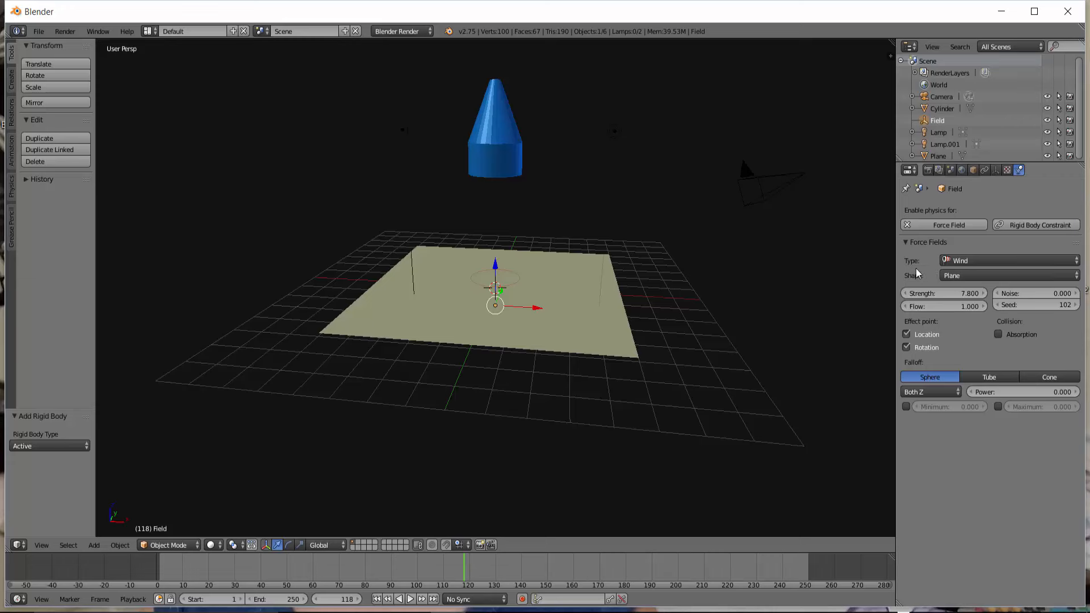
{"action": "left_click", "coordinate": [1076, 262]}
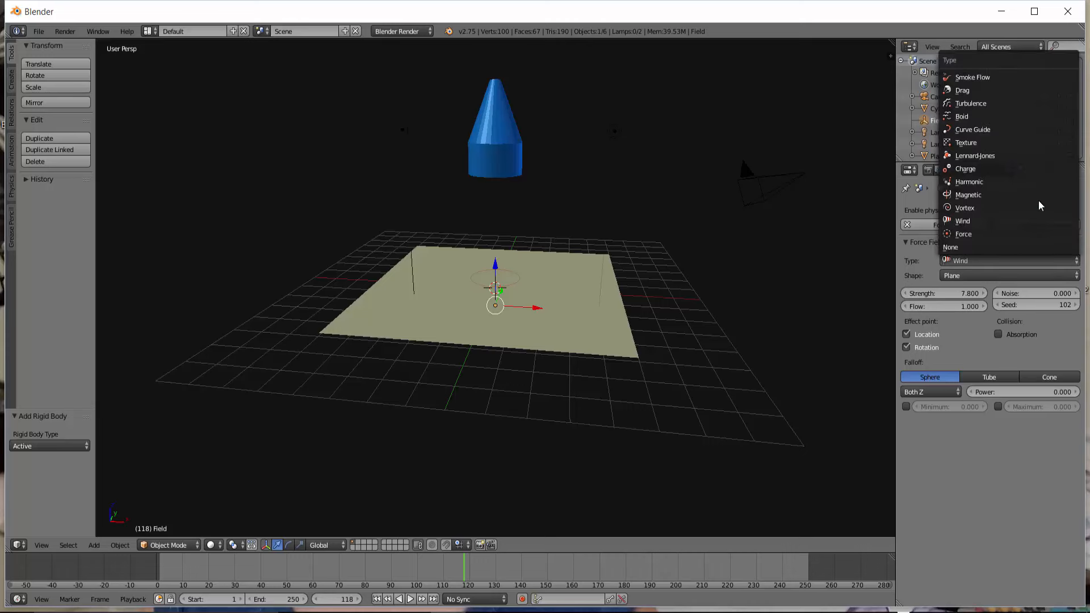
{"action": "left_click", "coordinate": [991, 194]}
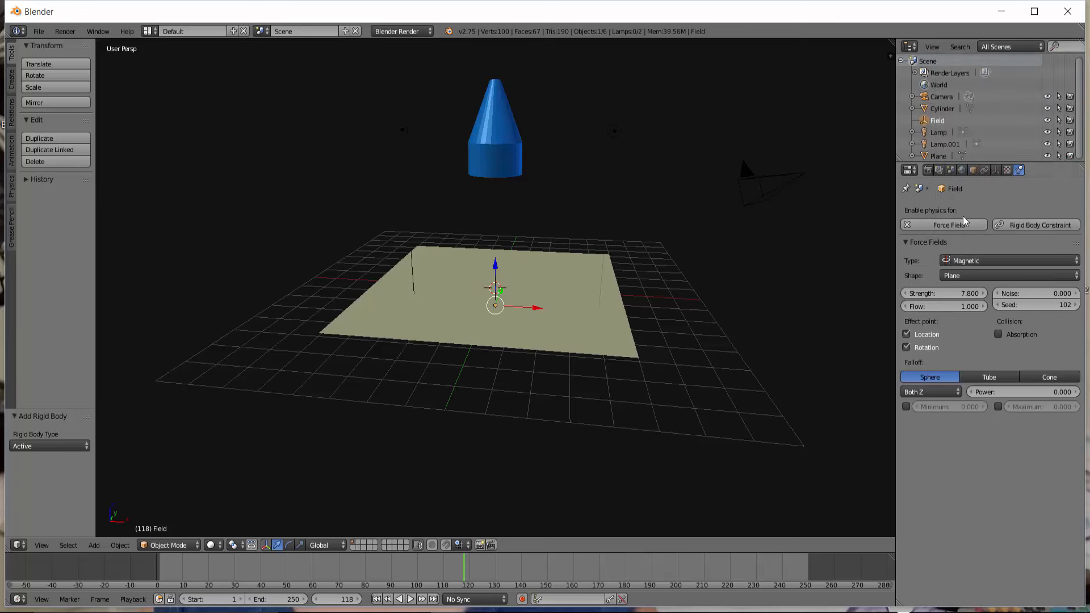
{"action": "left_click", "coordinate": [378, 599]}
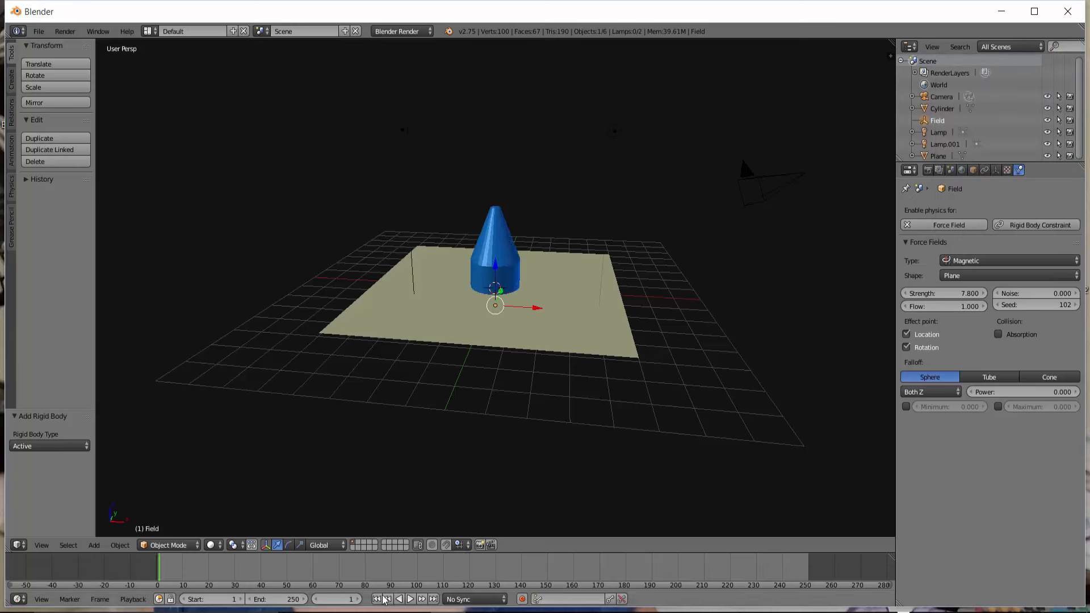
{"action": "left_click", "coordinate": [410, 599]}
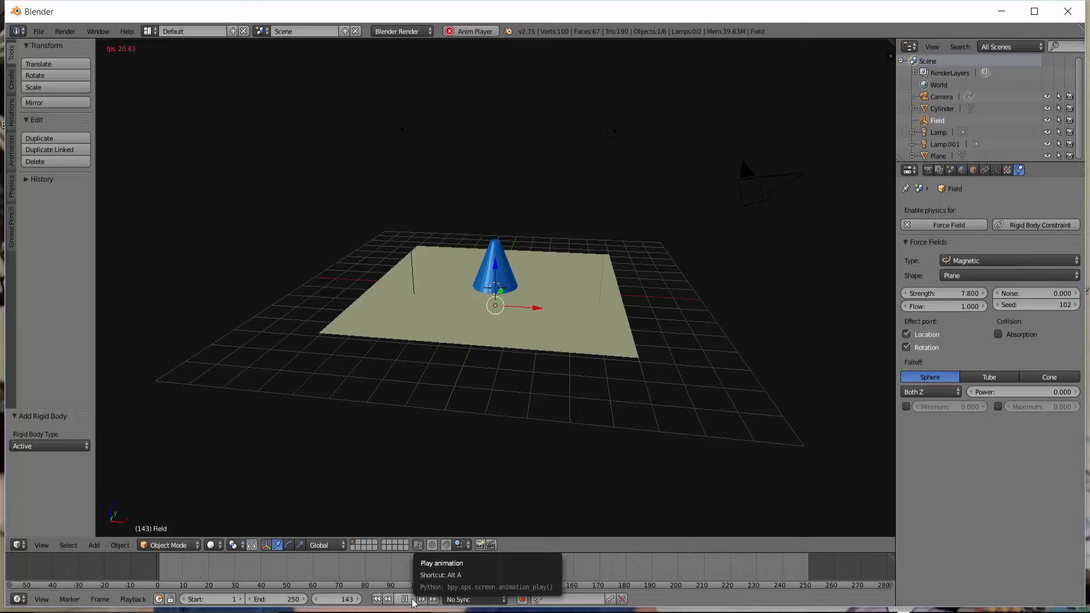
{"action": "left_click", "coordinate": [409, 600]}
{"action": "left_click", "coordinate": [376, 598]}
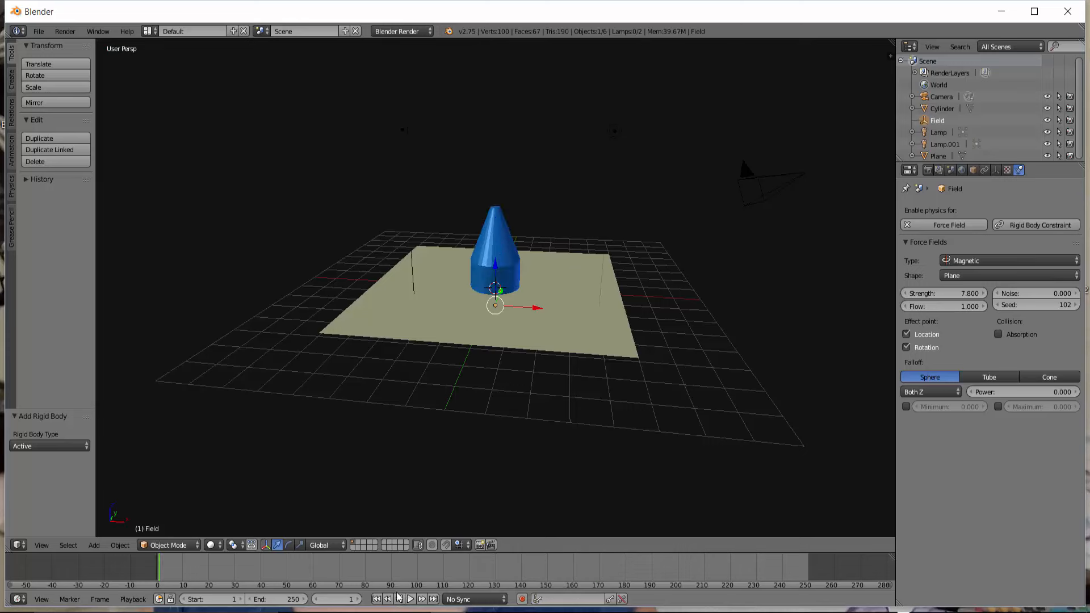
Change the force field's type to Vortex, play the animation to test it, and rewind to the first frame
{"action": "left_click", "coordinate": [982, 261]}
{"action": "left_click", "coordinate": [976, 210]}
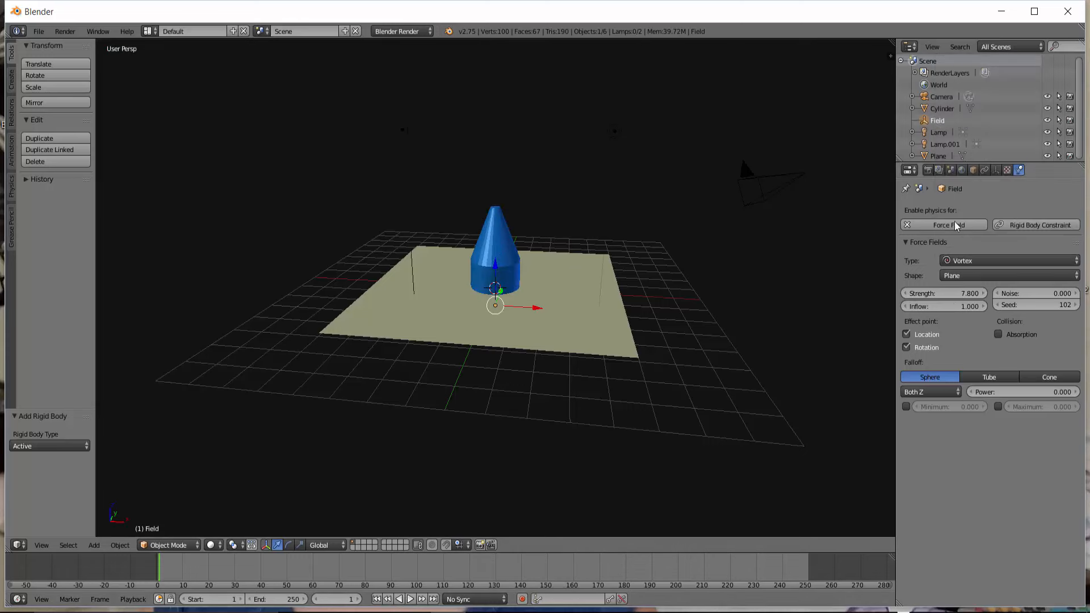
{"action": "left_click", "coordinate": [411, 600]}
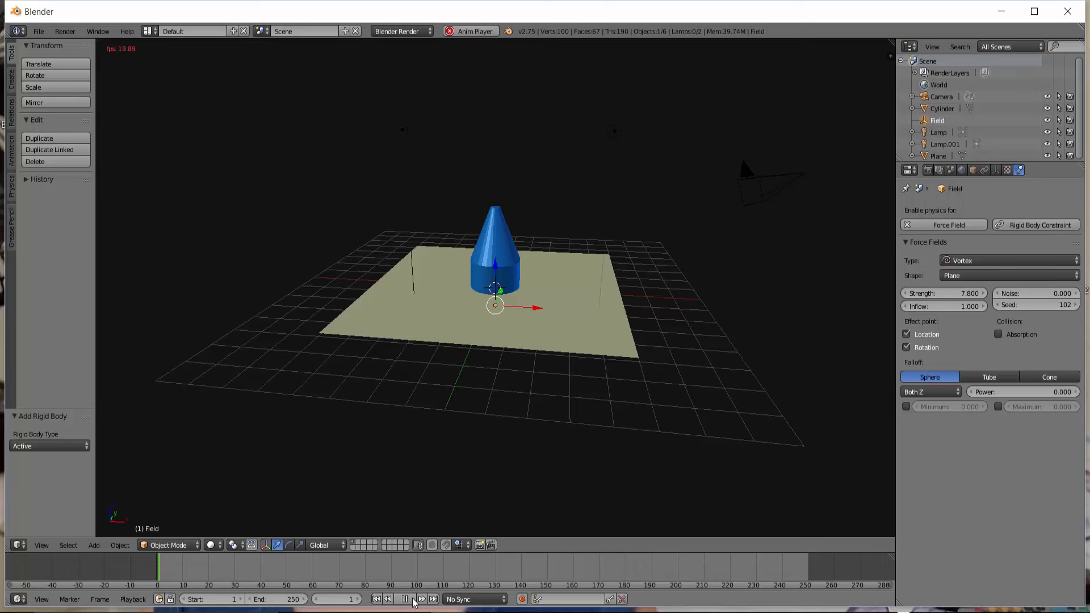
{"action": "left_click", "coordinate": [399, 602]}
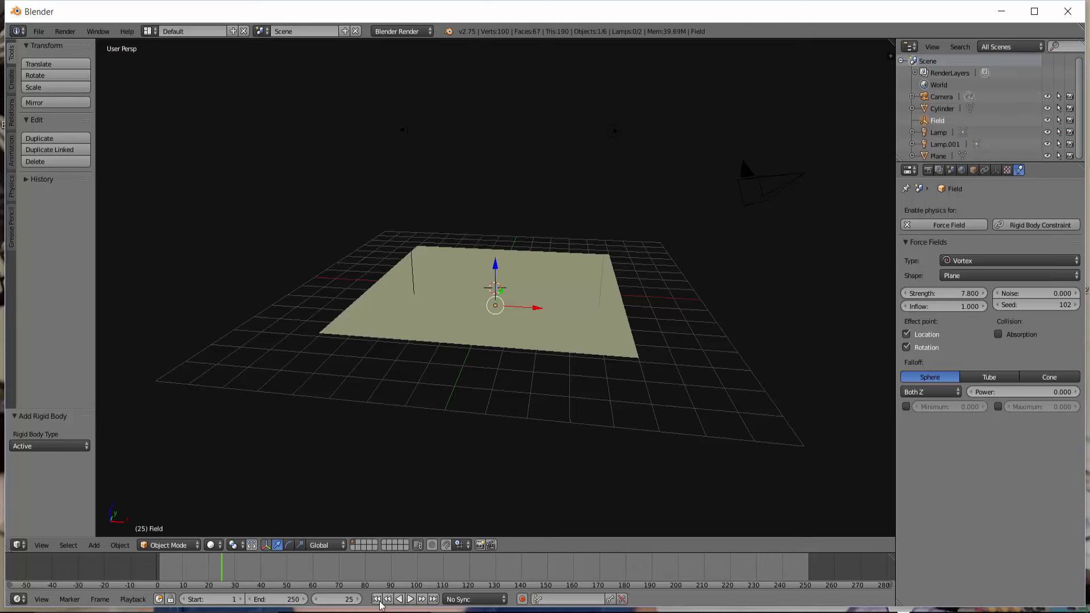
{"action": "left_click", "coordinate": [377, 600]}
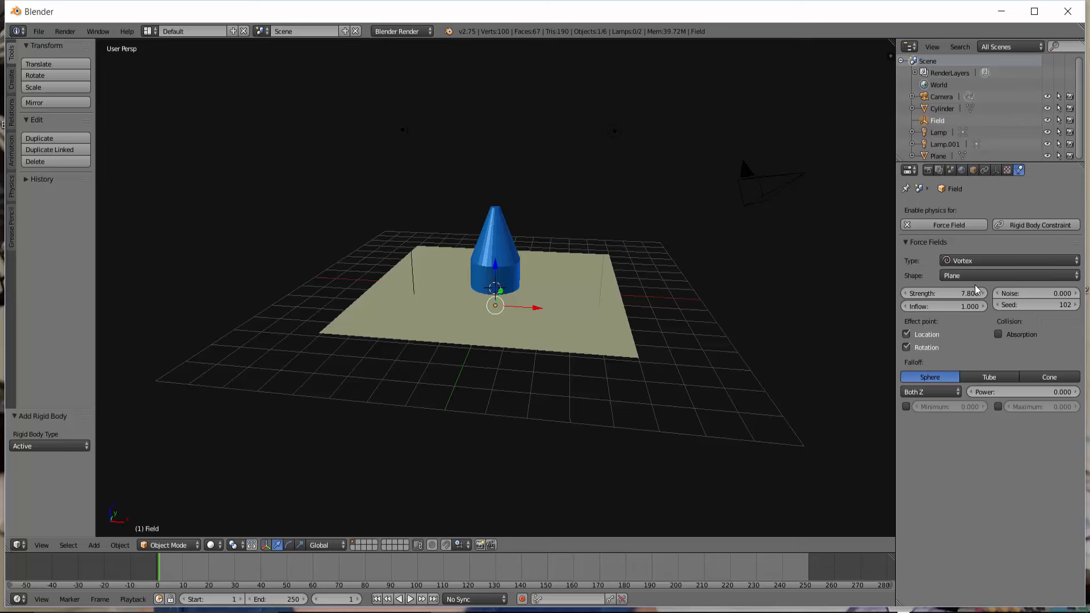
Set the vortex field's strength to 1.7 and play the animation briefly to test it
{"action": "left_click_drag", "start_coordinate": [972, 294], "coordinate": [966, 293]}
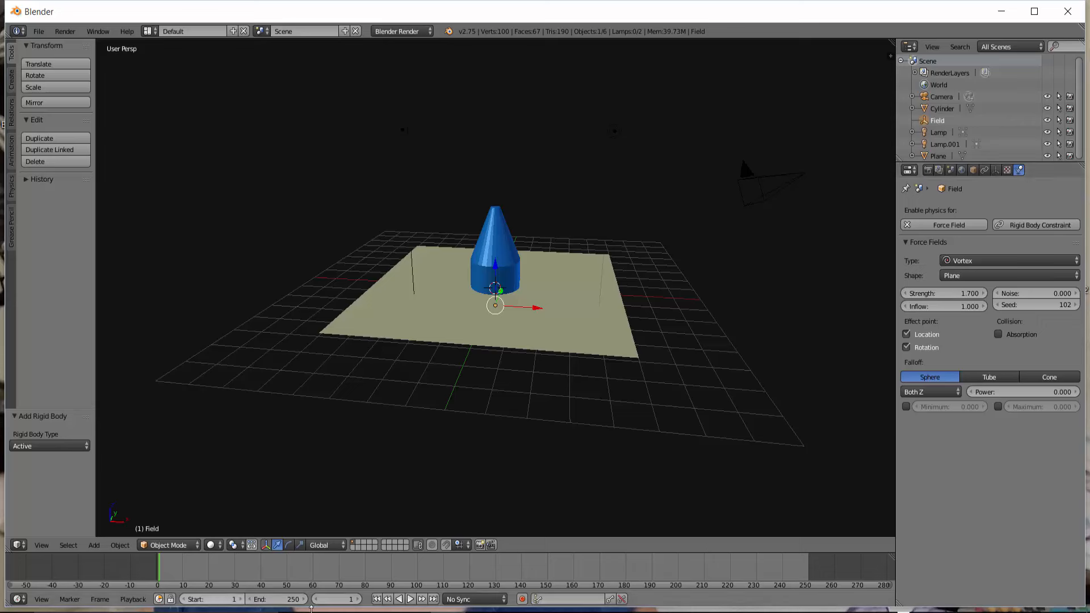
{"action": "left_click", "coordinate": [409, 599]}
{"action": "left_click", "coordinate": [412, 599]}
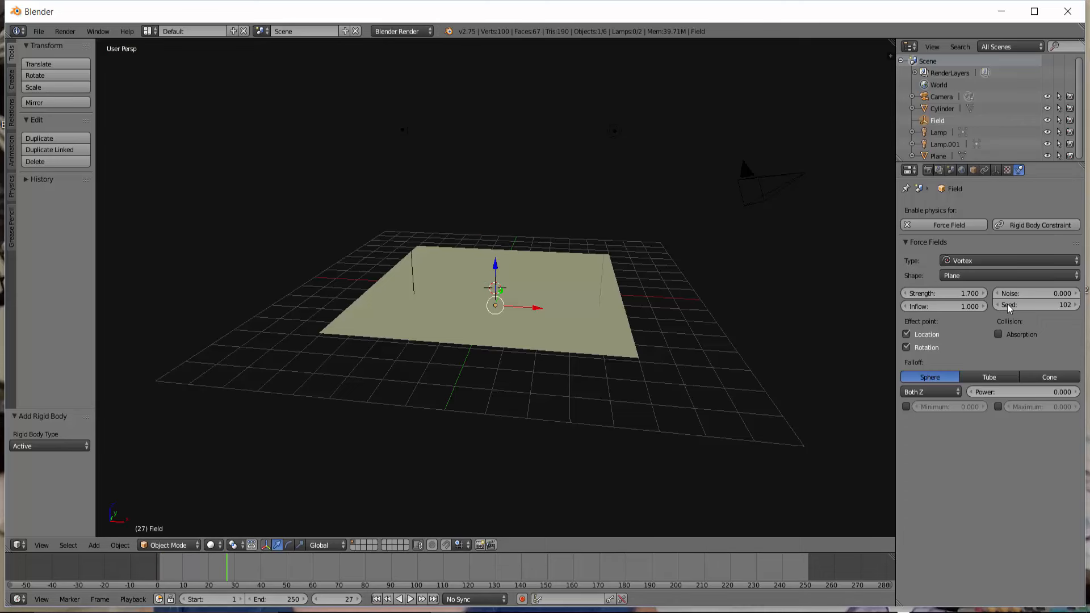
Change the force field's type to Turbulence with a strength of 92.3 and play the animation to test it
{"action": "left_click", "coordinate": [972, 261]}
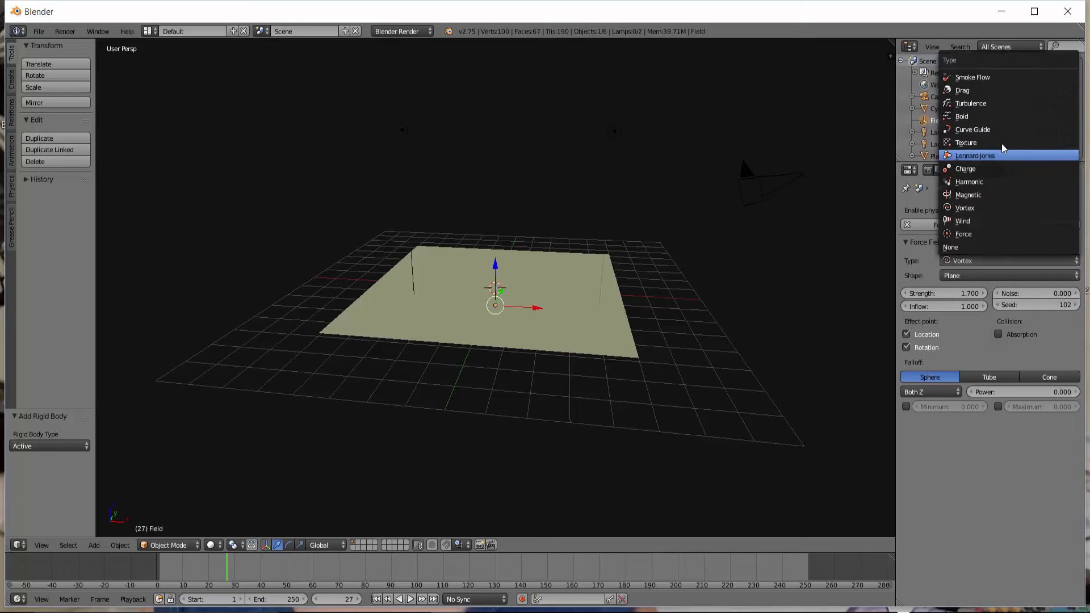
{"action": "left_click", "coordinate": [992, 104]}
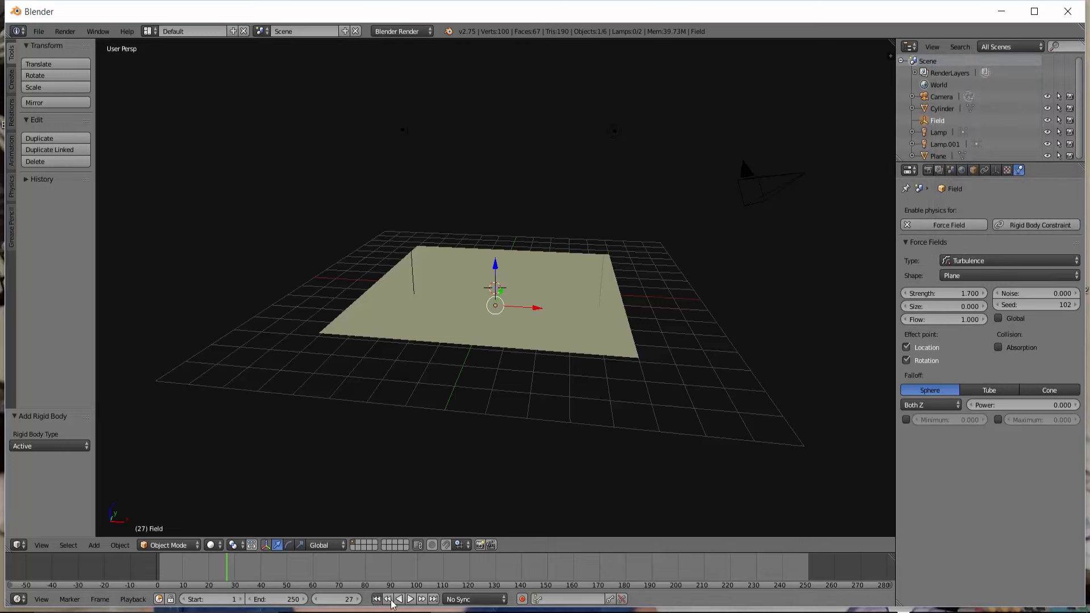
{"action": "left_click", "coordinate": [410, 599]}
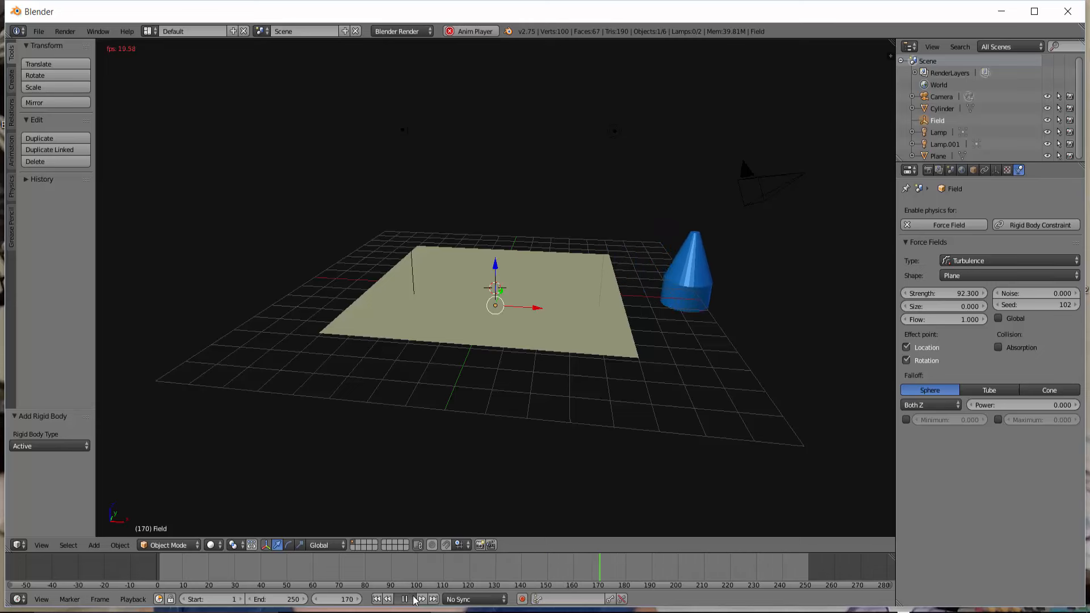
{"action": "left_click", "coordinate": [413, 596]}
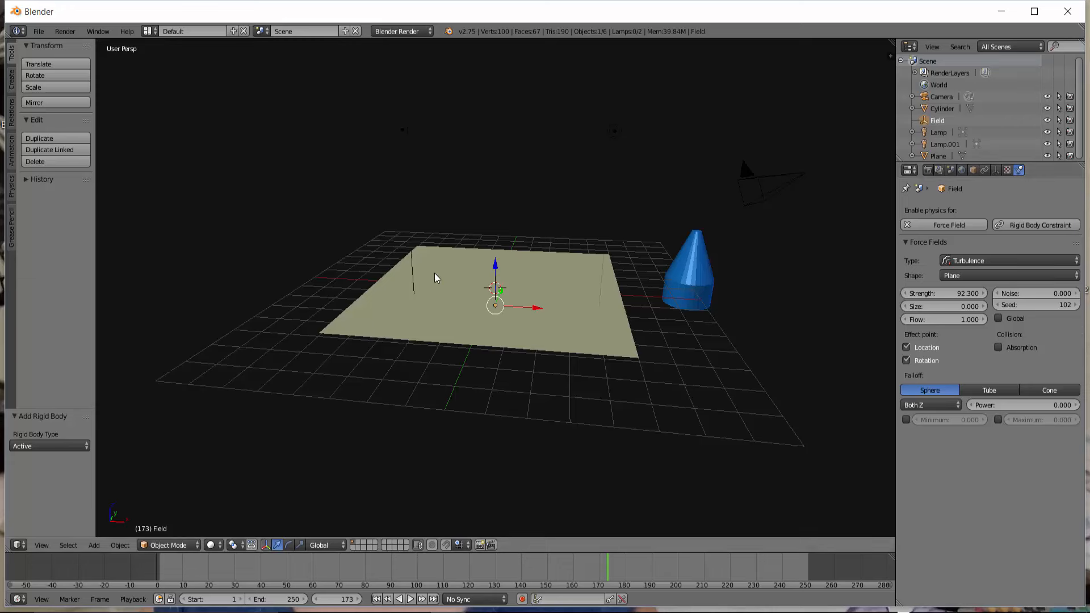
Rewind the animation to the first frame and select the force field under the cylinder in wireframe display
{"action": "right_click", "coordinate": [700, 260]}
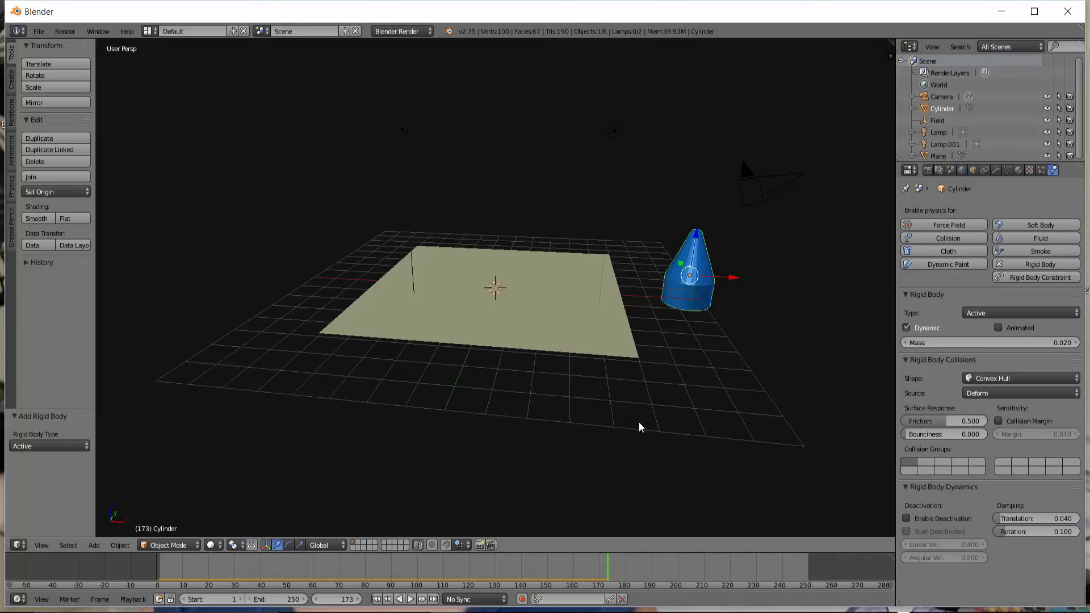
{"action": "left_click", "coordinate": [376, 598]}
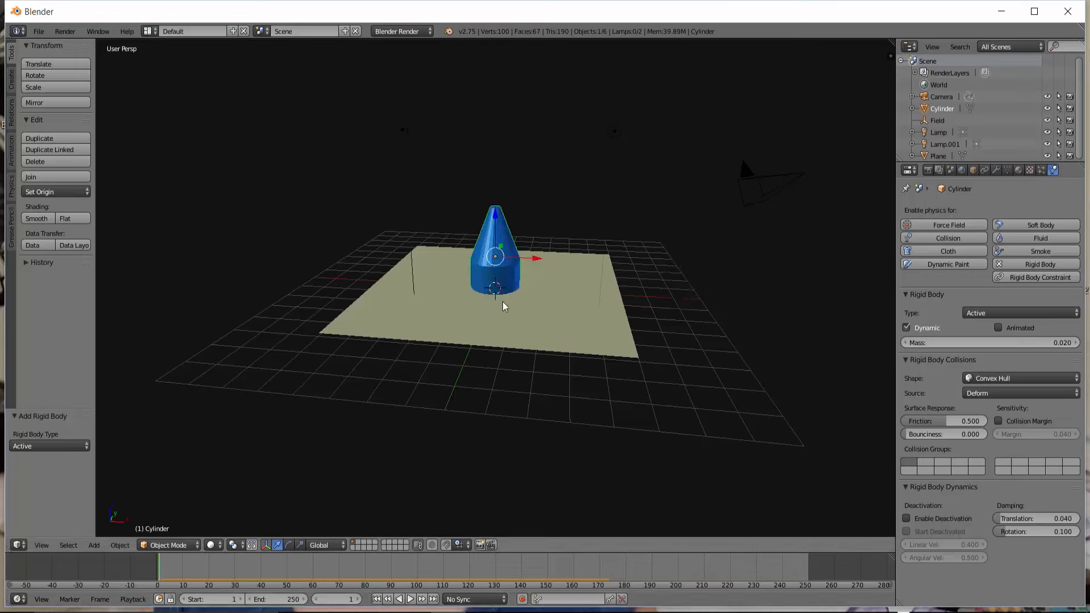
{"action": "key", "text": "z"}
{"action": "right_click", "coordinate": [495, 328]}
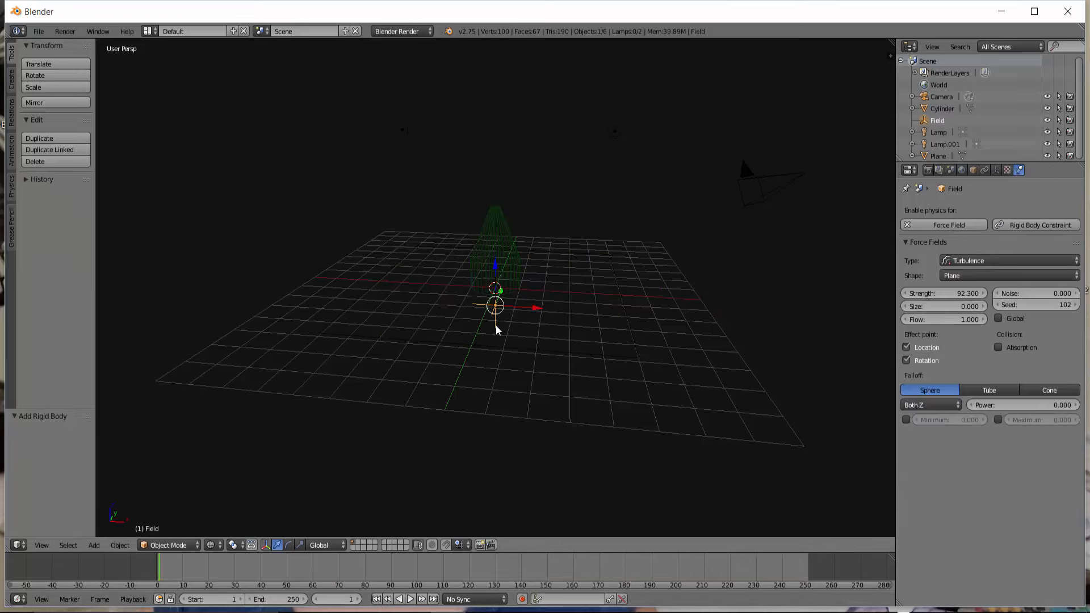
{"action": "scroll", "coordinate": [498, 332], "scroll_direction": "up", "scroll_amount": 5}
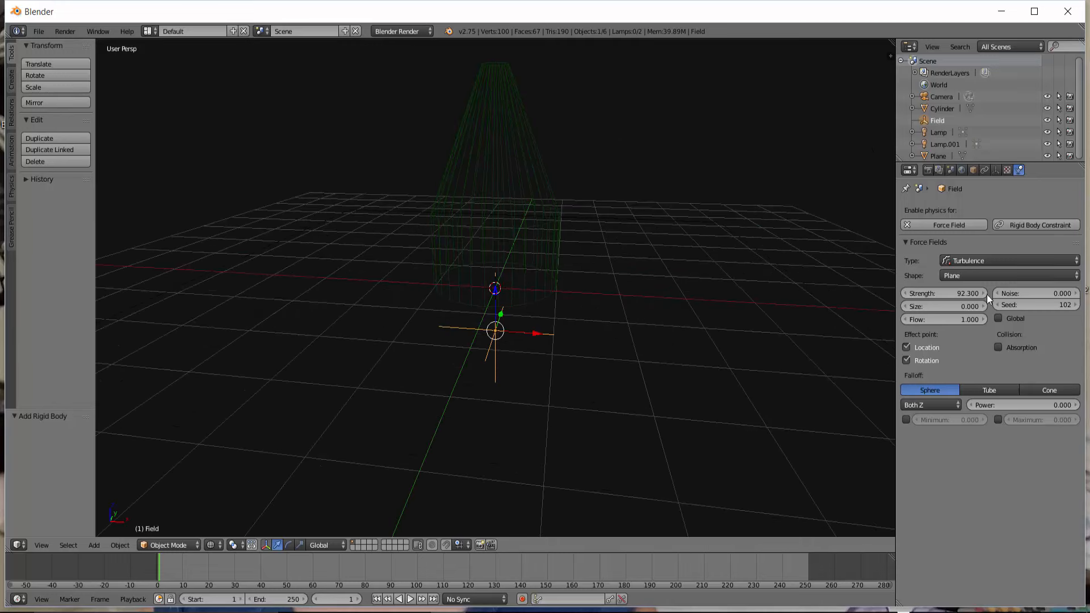
Switch the force field's type to Drag and back to Wind, and set the wind strength to 15.7
{"action": "left_click", "coordinate": [1030, 260]}
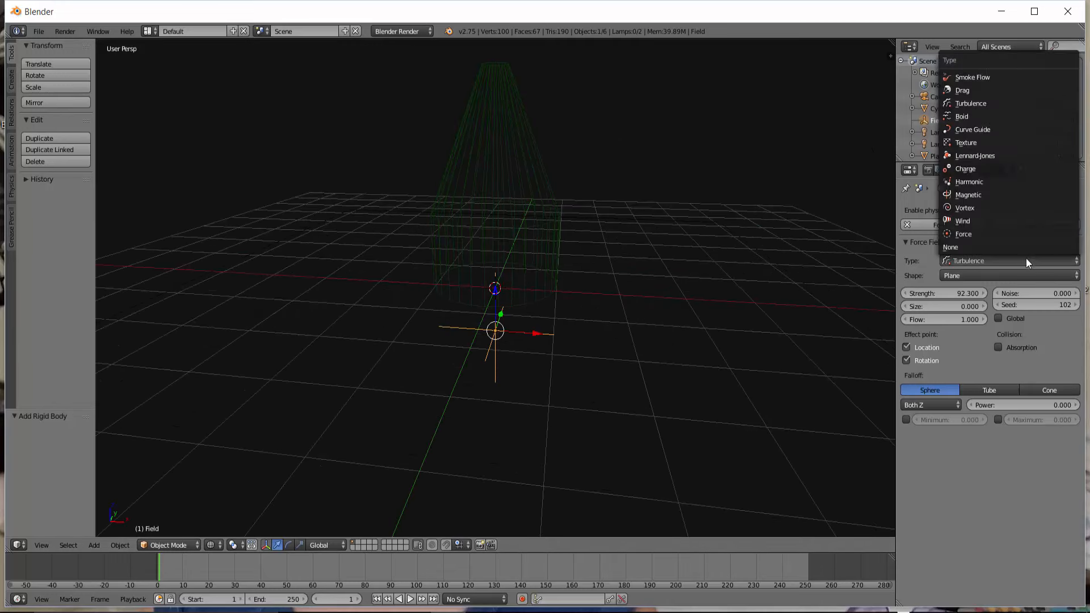
{"action": "left_click", "coordinate": [967, 89]}
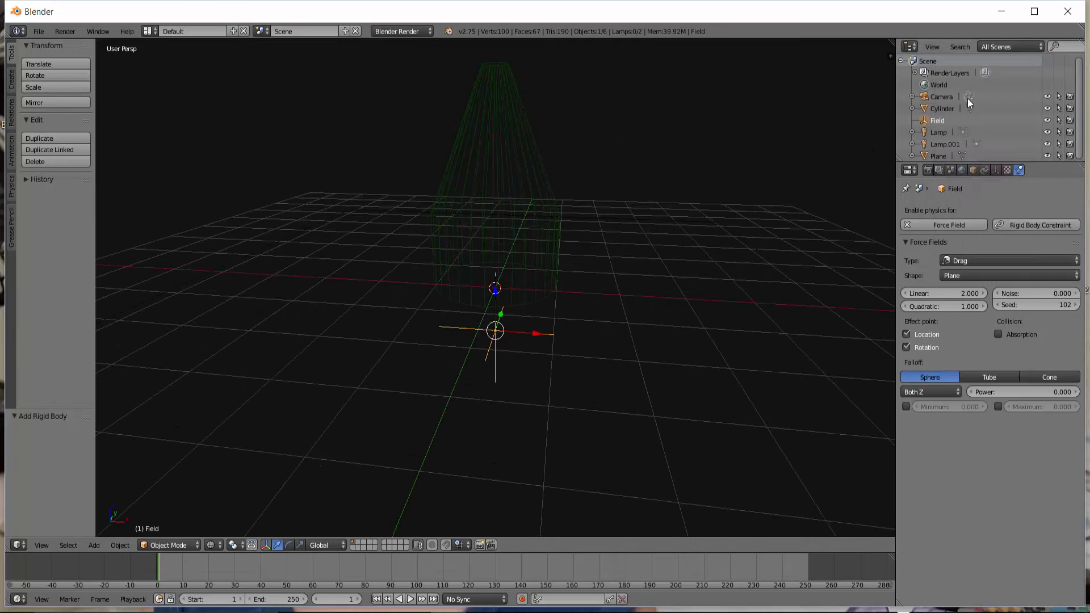
{"action": "left_click", "coordinate": [980, 257]}
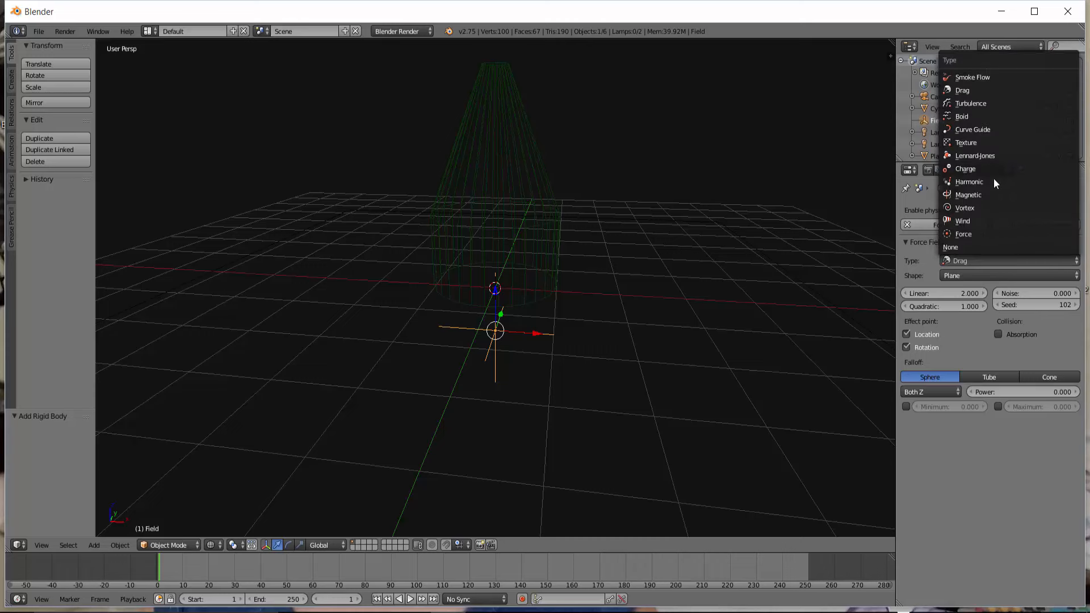
{"action": "left_click", "coordinate": [973, 220]}
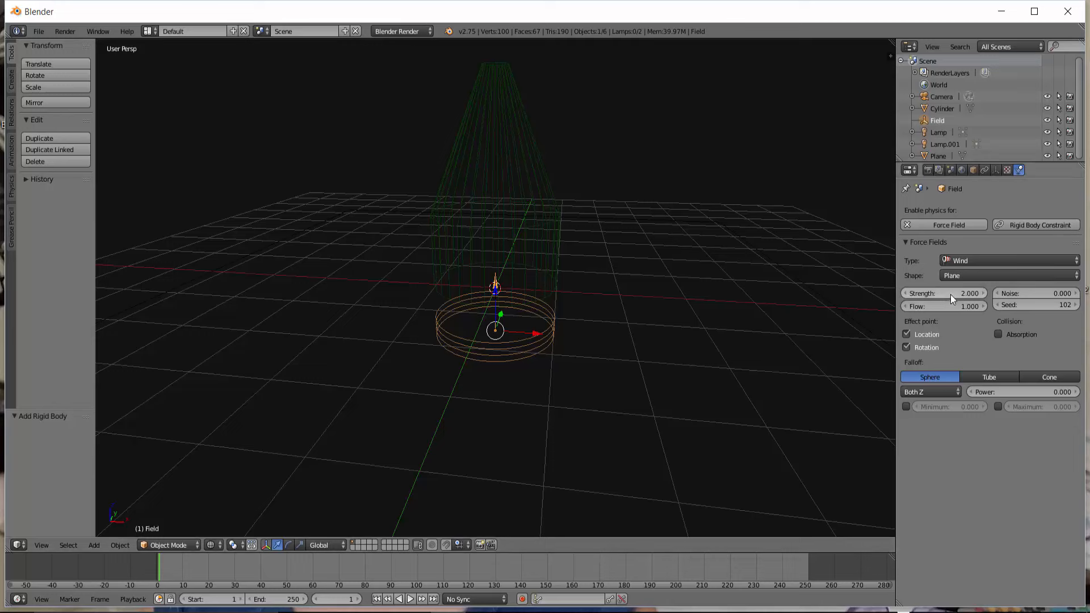
{"action": "mouse_move", "coordinate": [952, 292]}
{"action": "left_mouse_down"}
{"action": "mouse_move", "coordinate": [1021, 293]}
{"action": "mouse_move", "coordinate": [942, 293]}
{"action": "mouse_move", "coordinate": [1067, 293]}
{"action": "mouse_move", "coordinate": [952, 288]}
{"action": "left_mouse_up"}
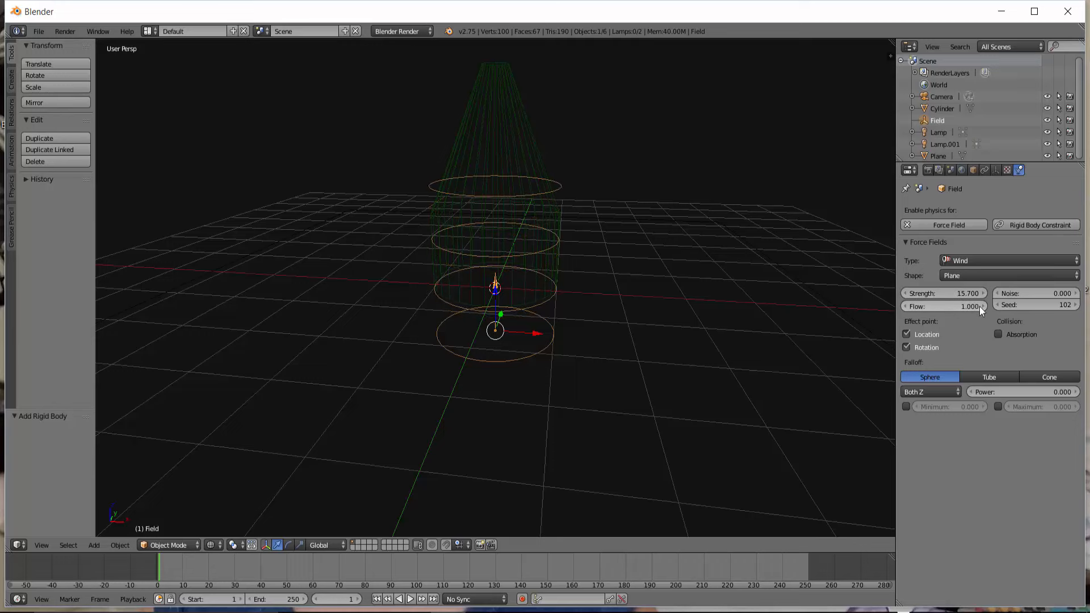
{"action": "scroll", "coordinate": [613, 373], "scroll_direction": "down", "scroll_amount": 1}
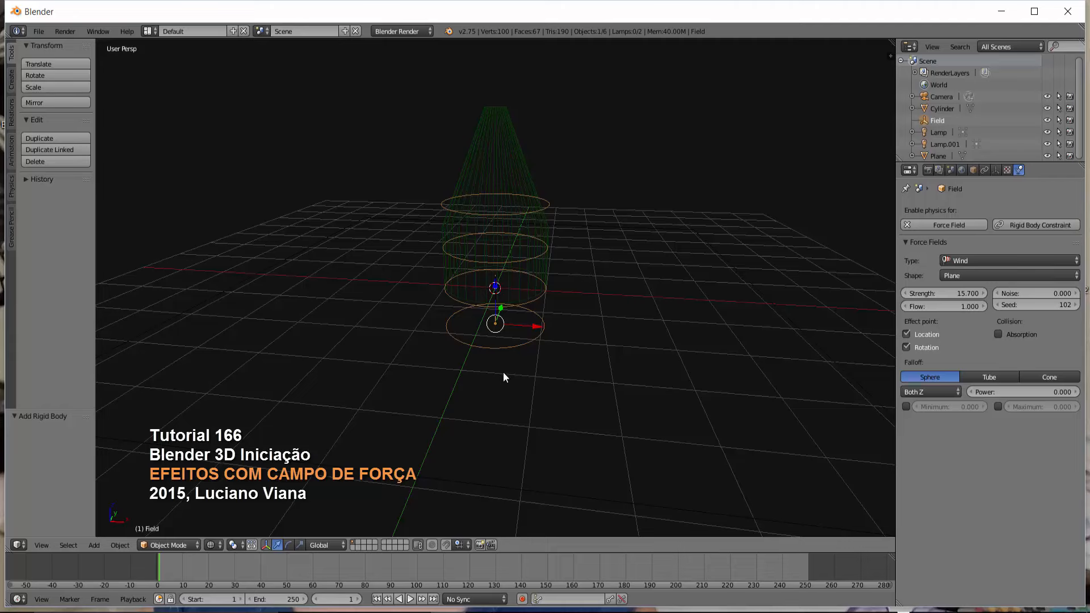
{"action": "scroll", "coordinate": [504, 378], "scroll_direction": "down", "scroll_amount": 2}
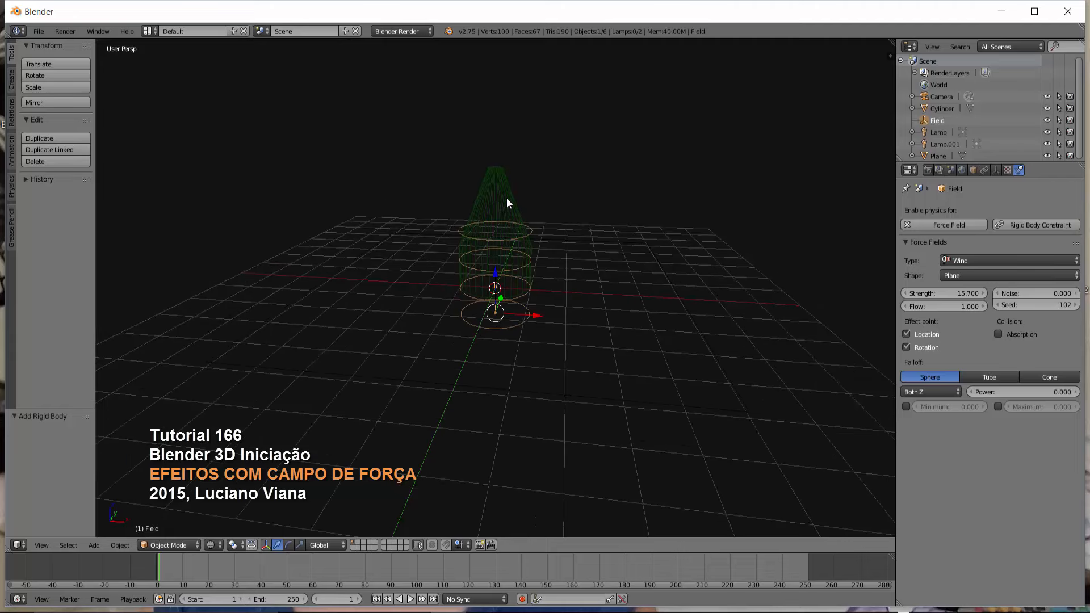